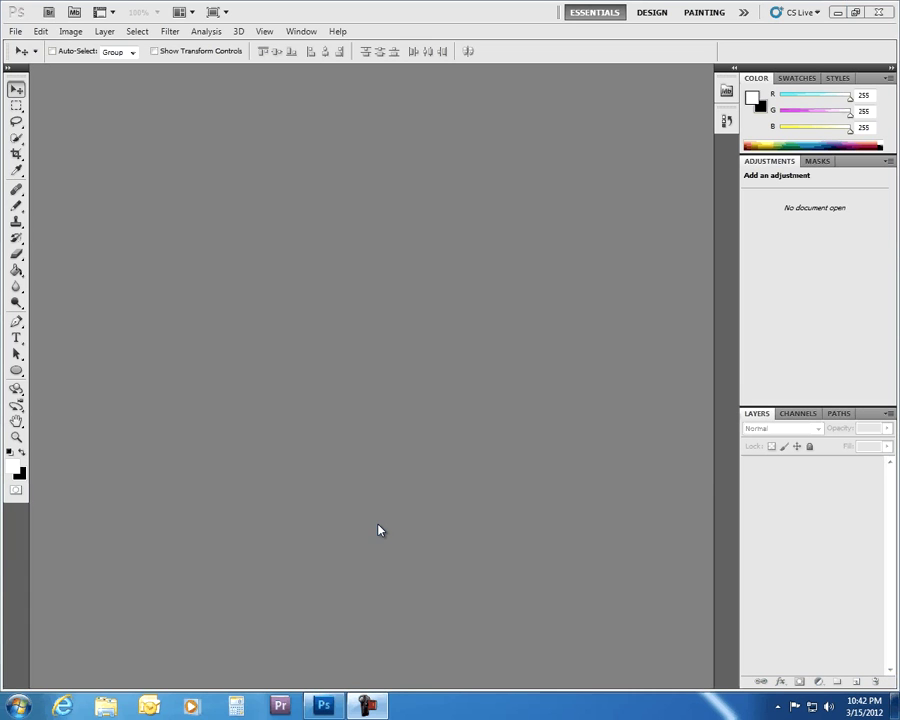
# - Create a new 26 × 26 mm document at 600 ppi
pyautogui.click(15, 32)
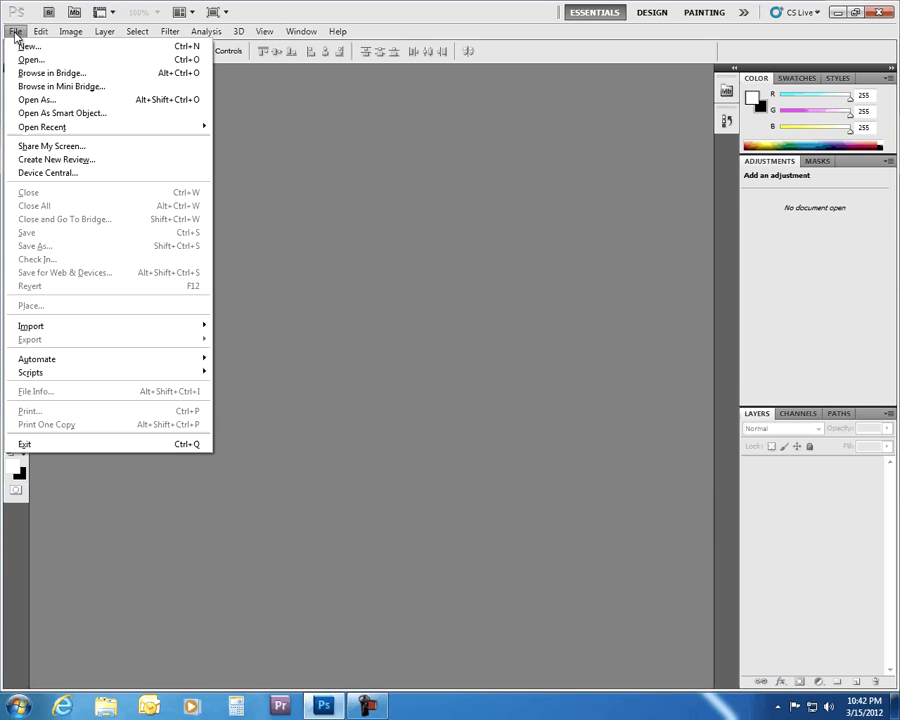
pyautogui.click(380, 227)
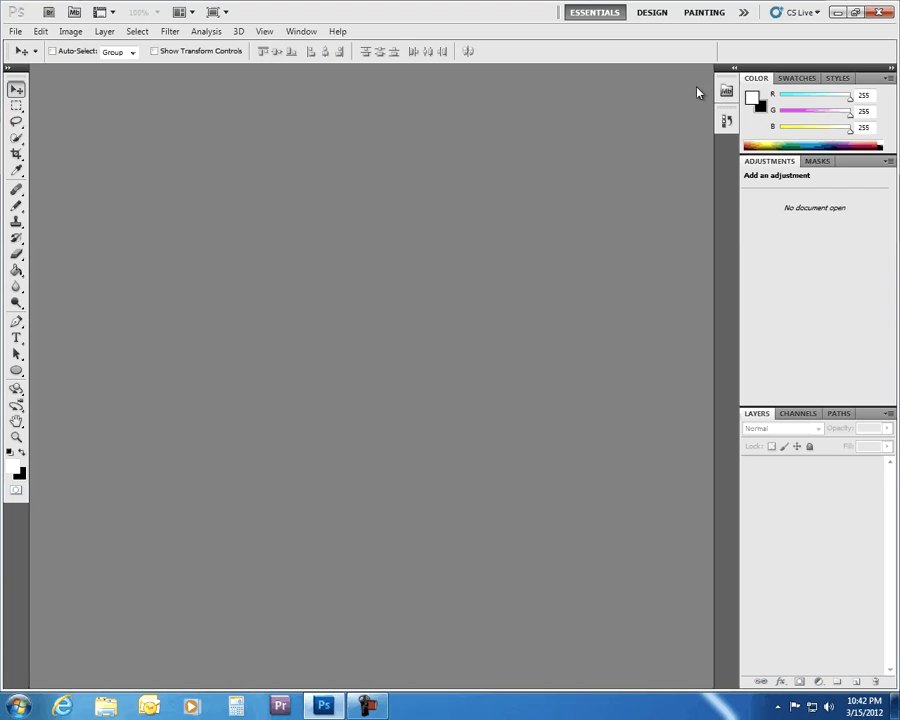
pyautogui.click(15, 31)
pyautogui.click(20, 45)
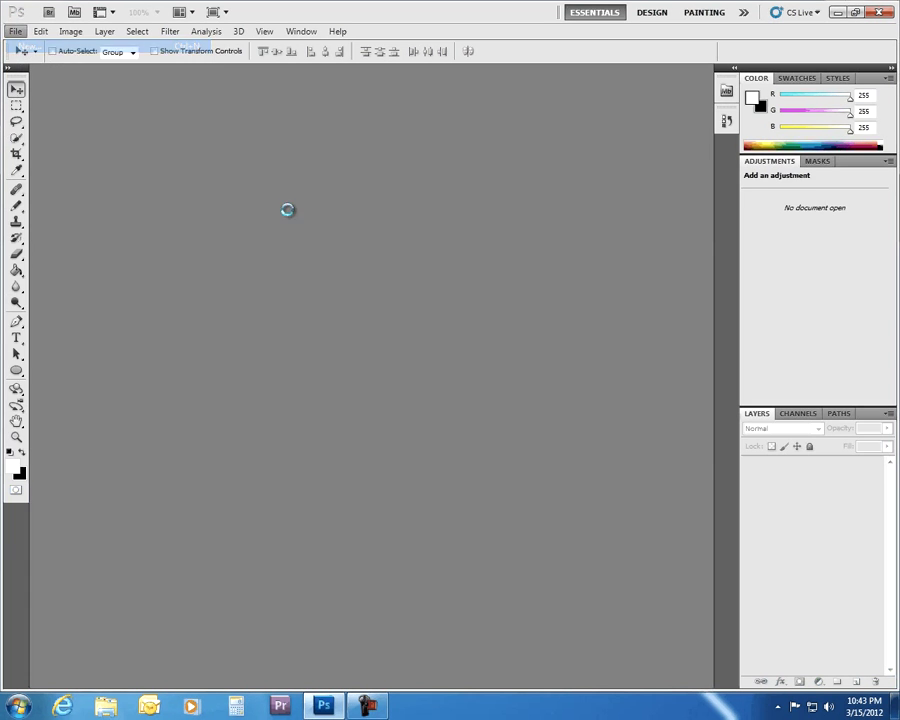
pyautogui.click(522, 243)
pyautogui.click(510, 290)
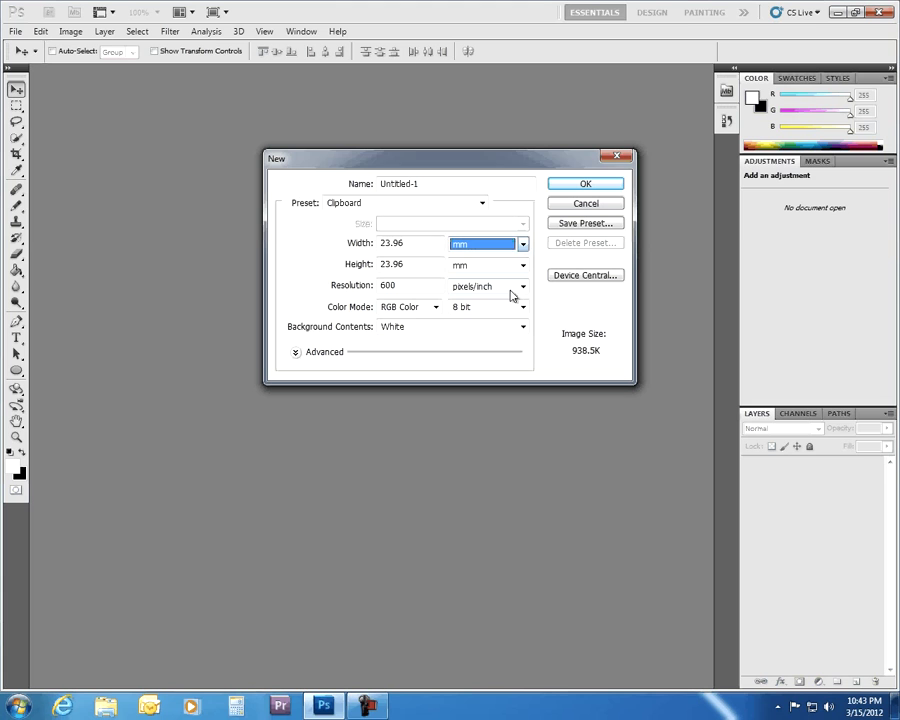
pyautogui.moveTo(412, 248); pyautogui.dragTo(346, 253)
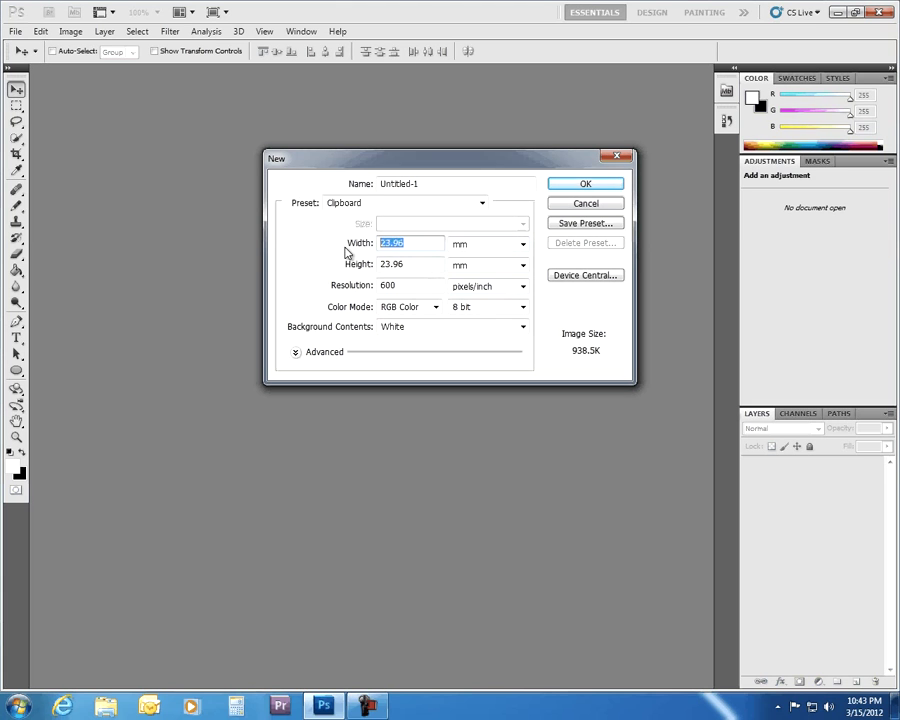
pyautogui.write('26')
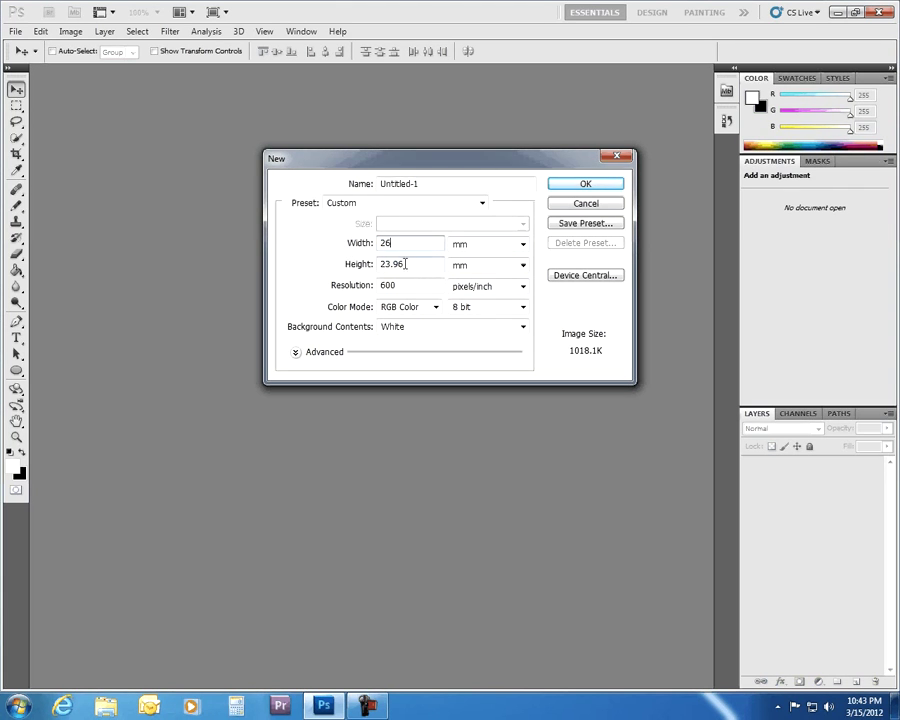
pyautogui.moveTo(405, 263); pyautogui.dragTo(341, 268)
pyautogui.write('26')
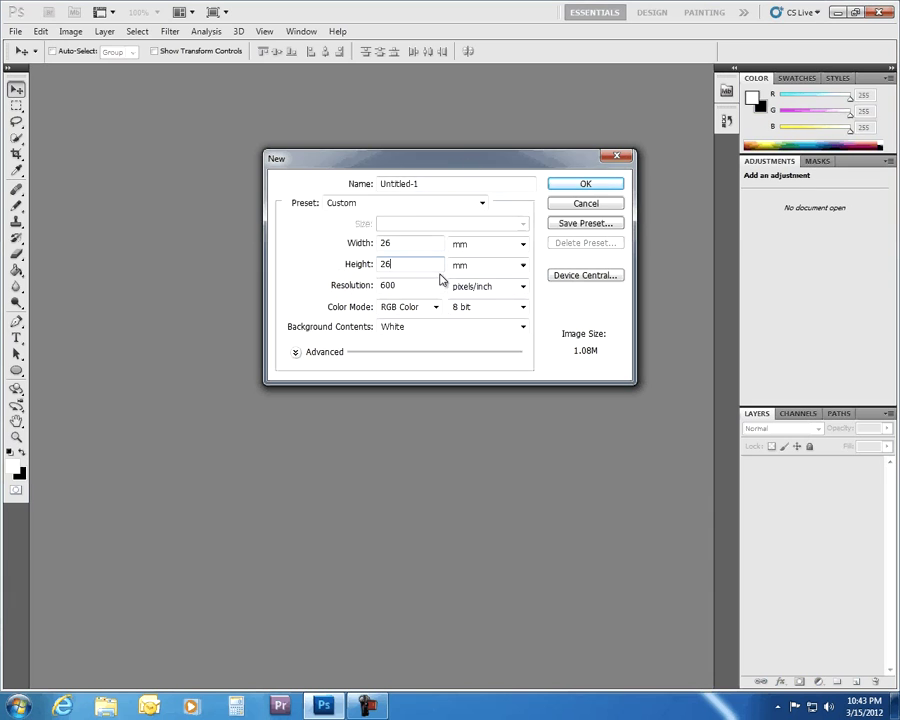
pyautogui.click(607, 187)
# - Draw a black circle filling the canvas, rasterize it, and replace Background with a copy
pyautogui.click(16, 370)
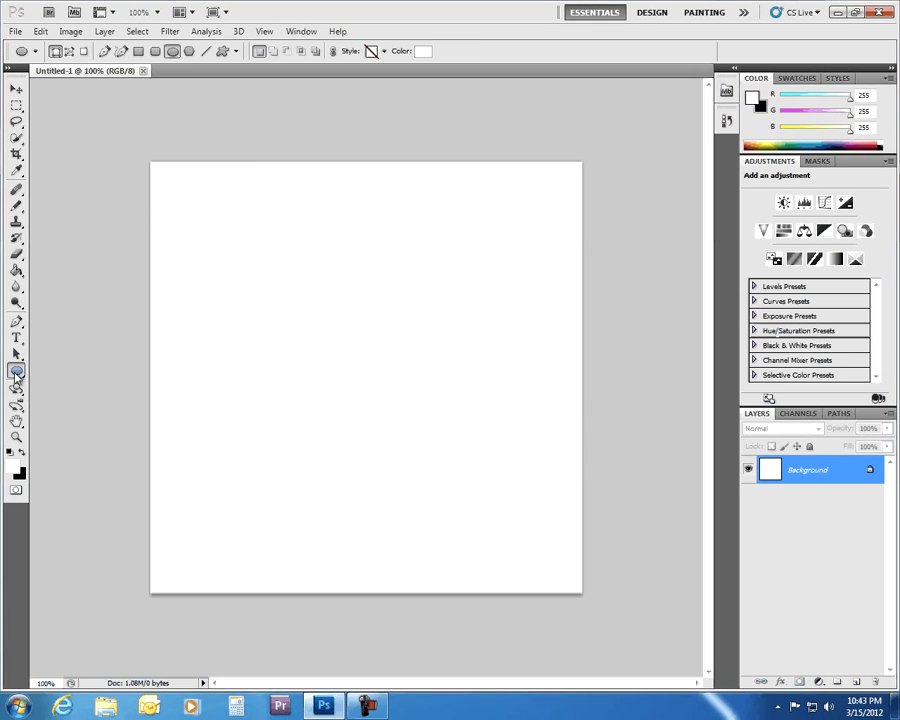
pyautogui.click(23, 452)
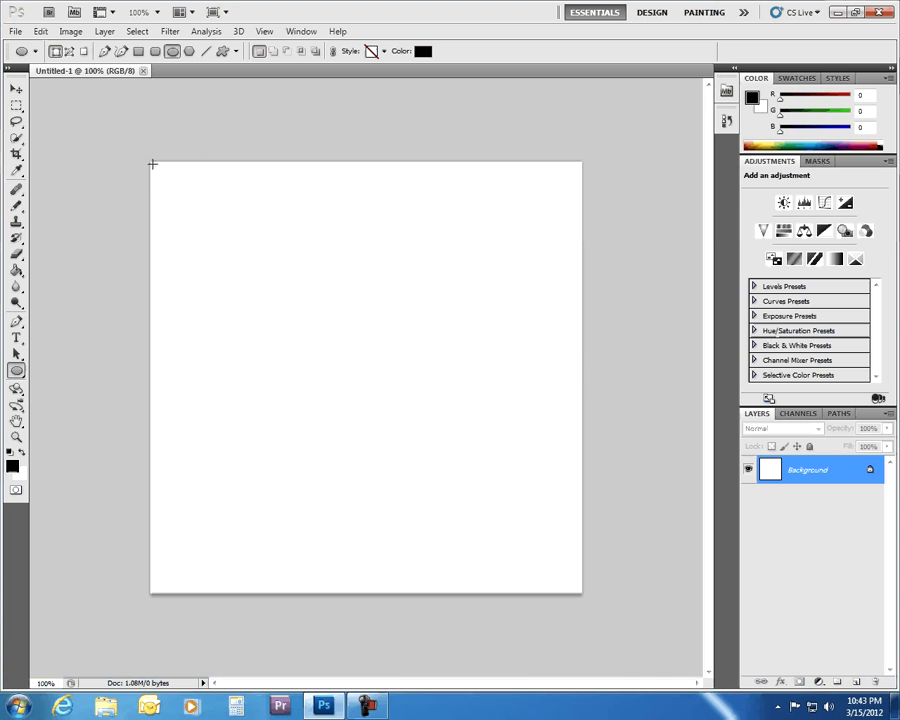
pyautogui.moveTo(150, 161); pyautogui.dragTo(582, 593)
pyautogui.rightClick(836, 473)
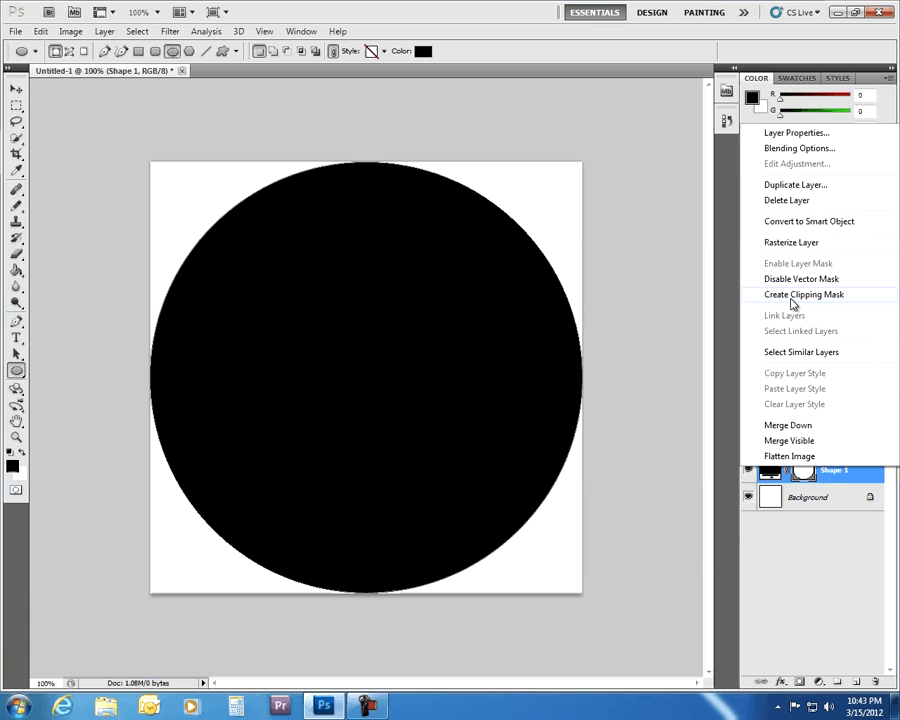
pyautogui.click(791, 243)
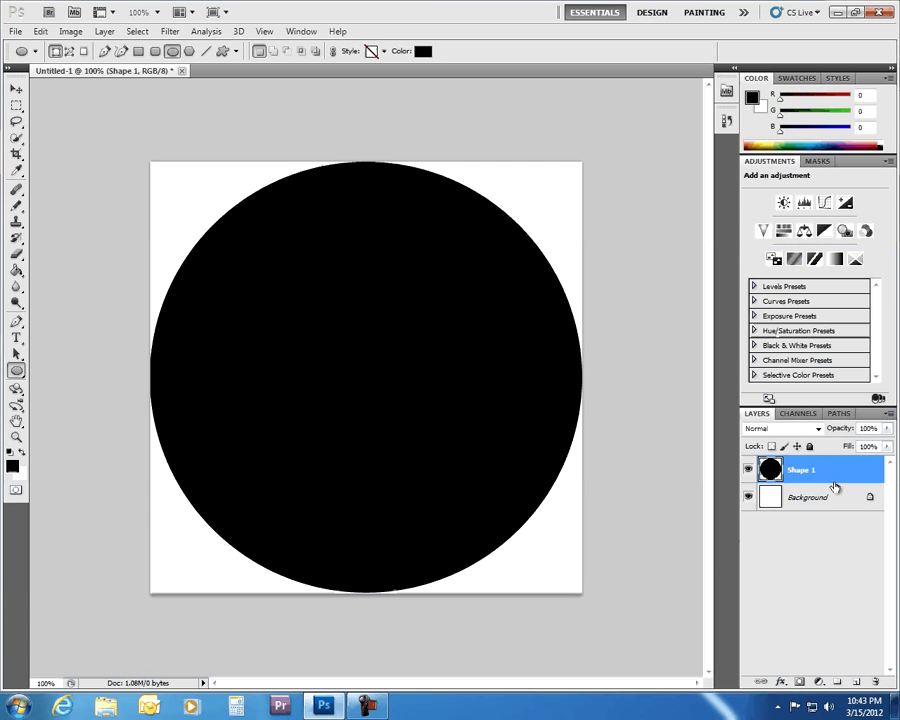
pyautogui.moveTo(834, 497); pyautogui.dragTo(856, 688)
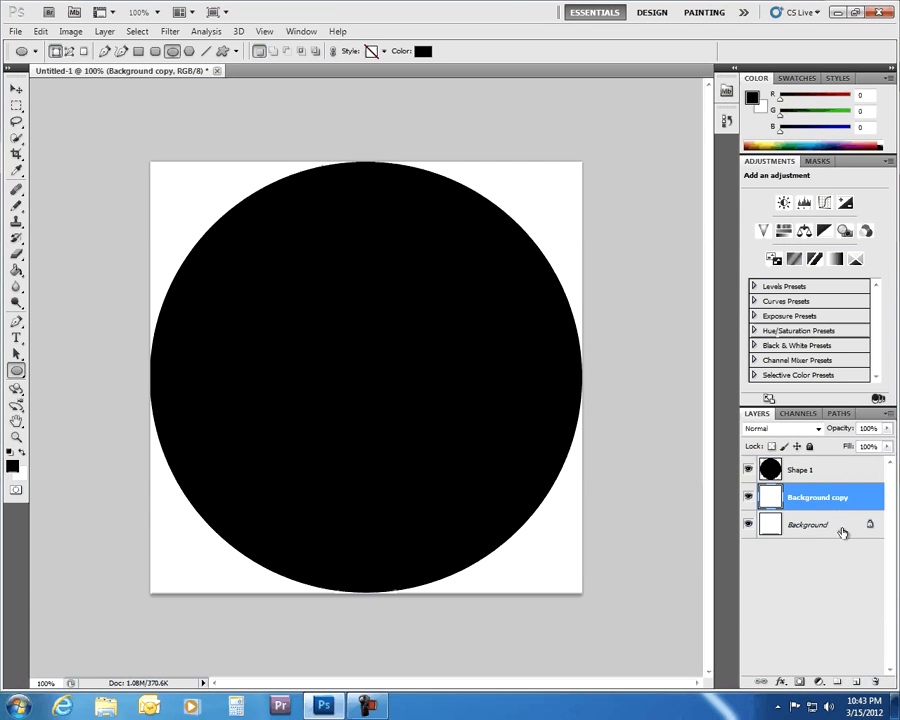
pyautogui.moveTo(836, 528); pyautogui.dragTo(875, 680)
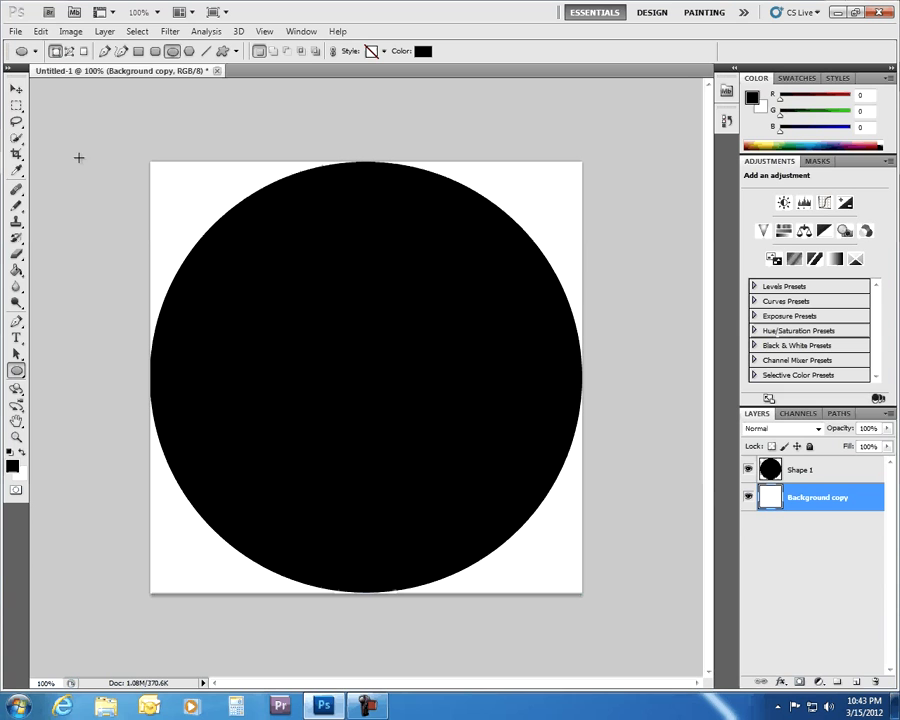
# - Create a second new document sized 24 × 24 mm
pyautogui.click(16, 31)
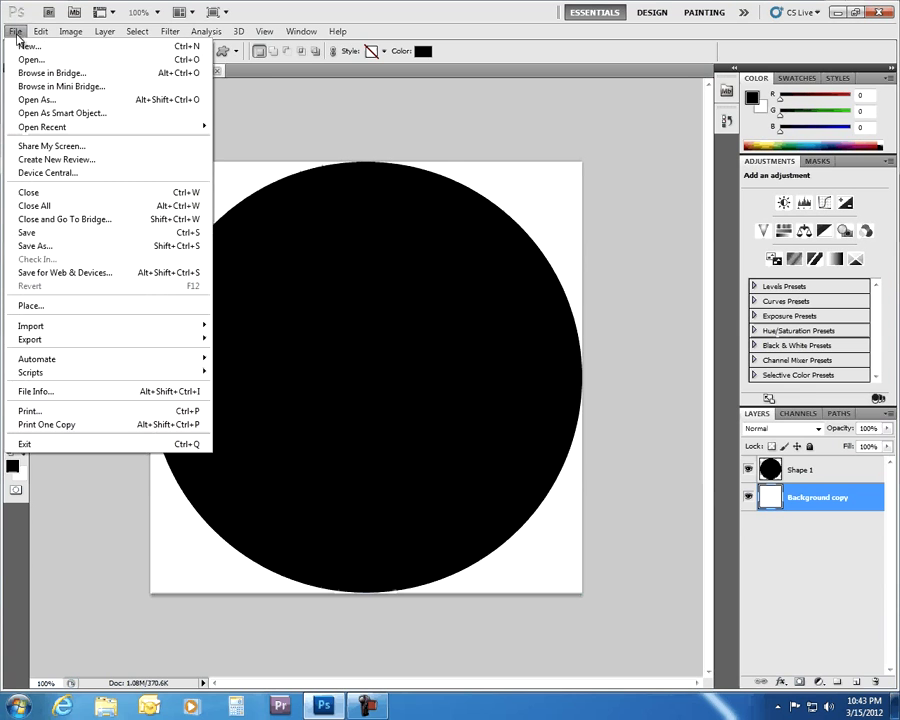
pyautogui.click(28, 46)
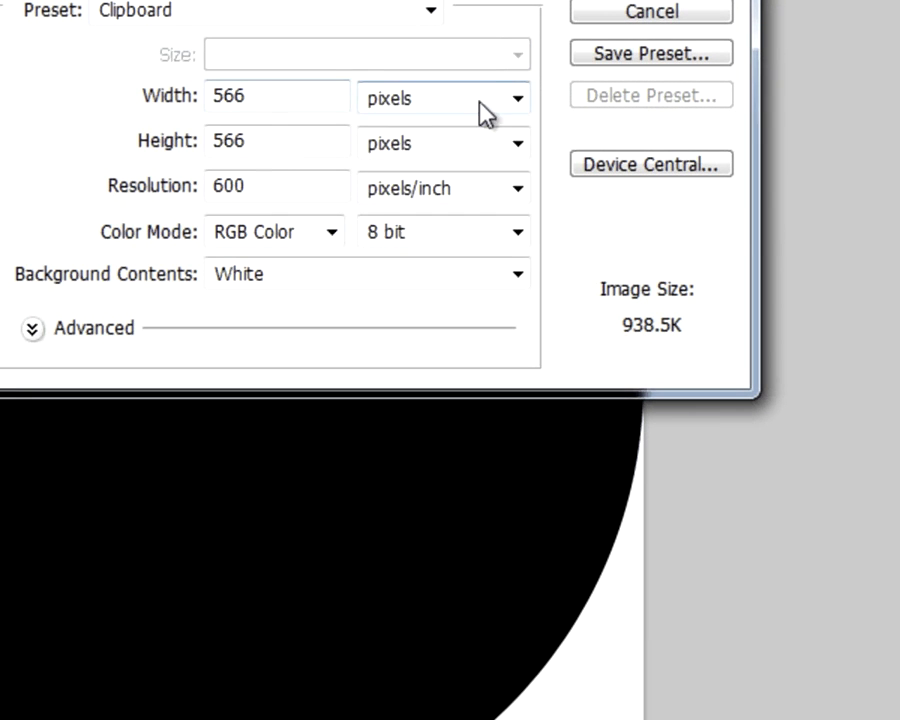
pyautogui.click(478, 105)
pyautogui.click(432, 205)
pyautogui.click(285, 98)
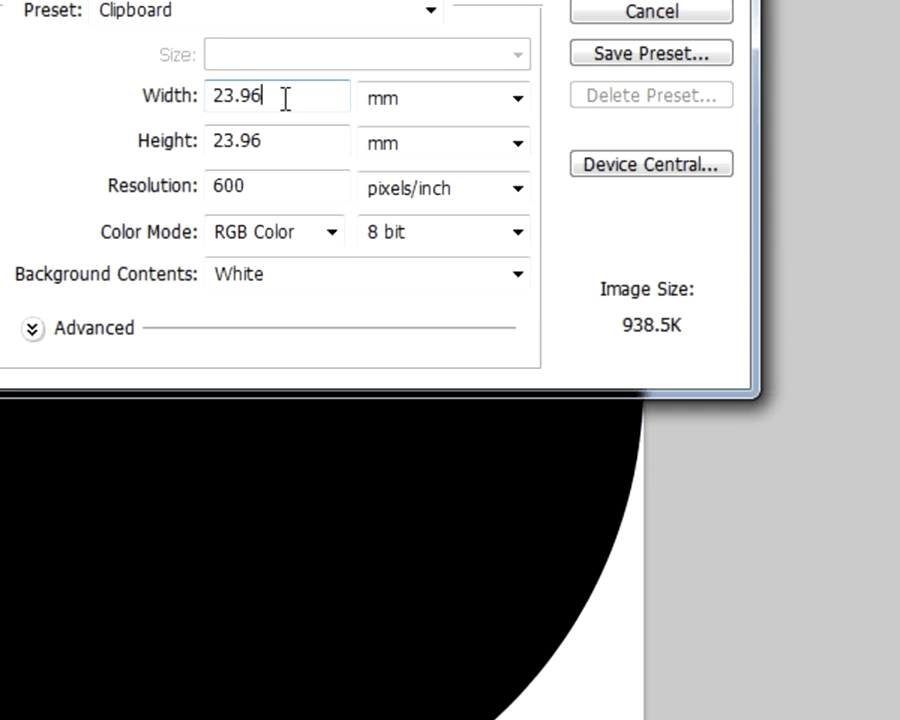
pyautogui.click(148, 97)
pyautogui.write('24')
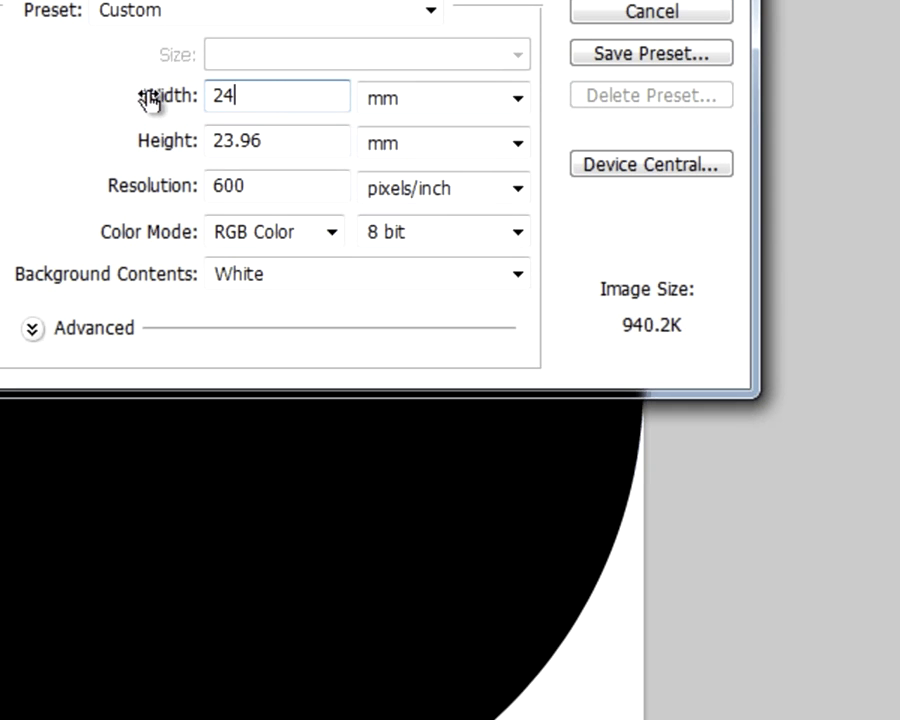
pyautogui.press('Tab')
pyautogui.write('24')
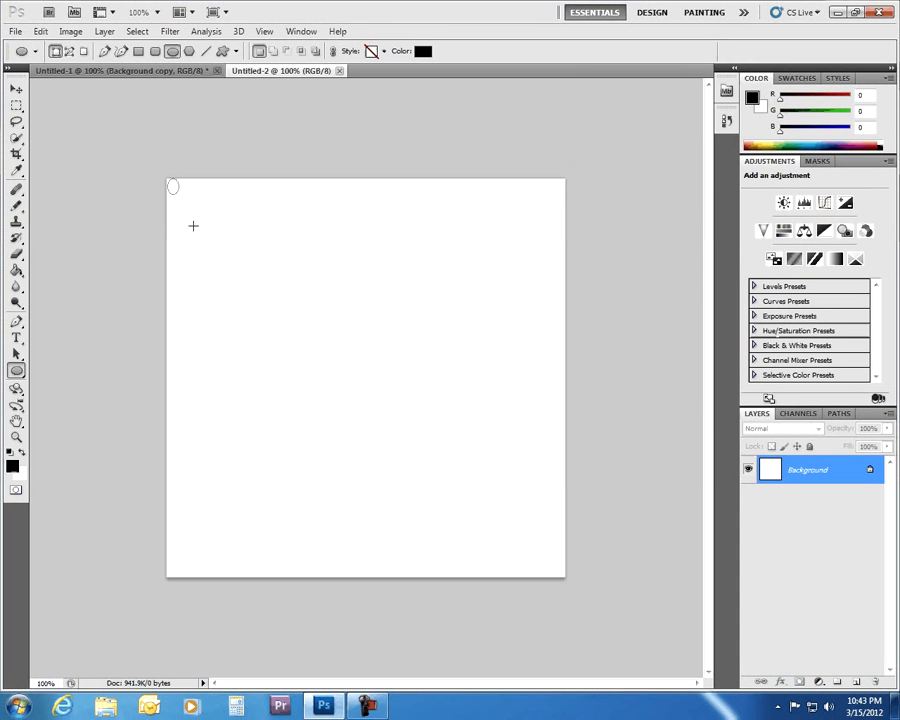
# - Draw and rasterize a circle filling it, then paste it into the first document
pyautogui.moveTo(167, 179); pyautogui.dragTo(563, 575)
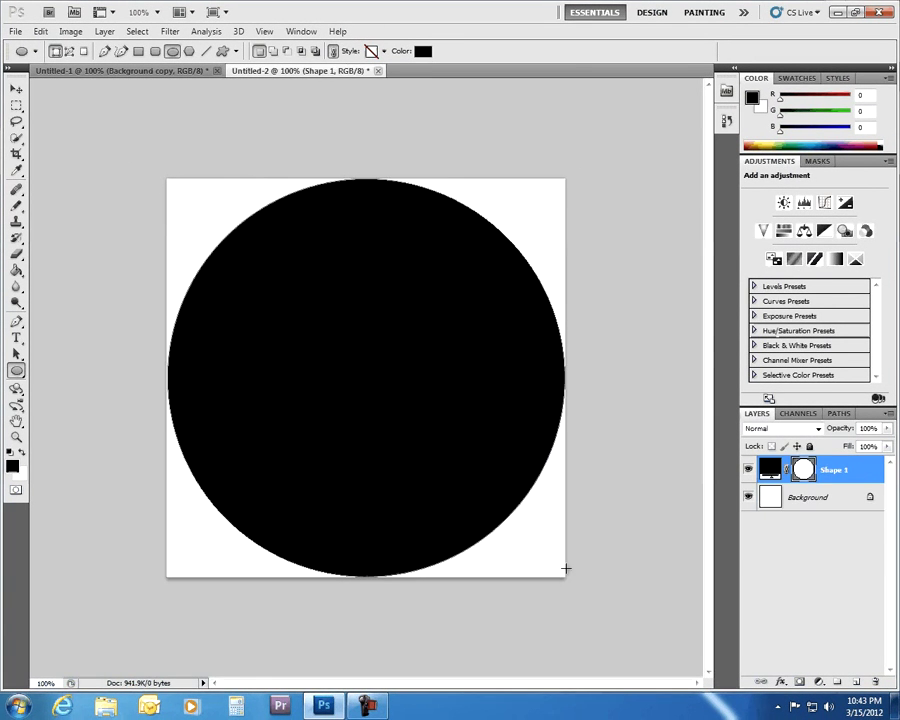
pyautogui.rightClick(752, 470)
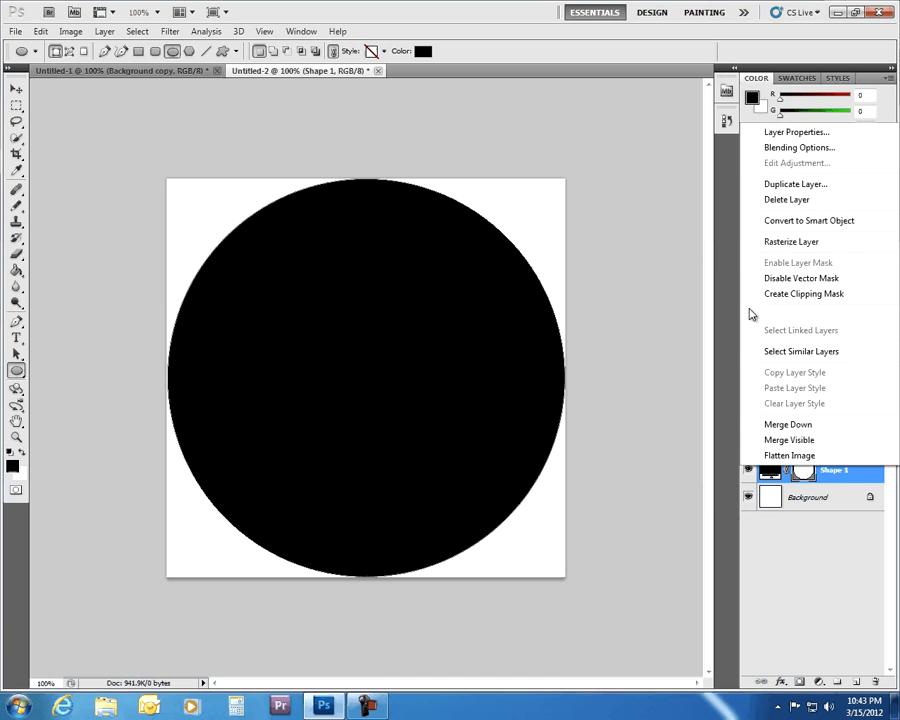
pyautogui.click(789, 242)
pyautogui.hotkey('ctrl', 'a')
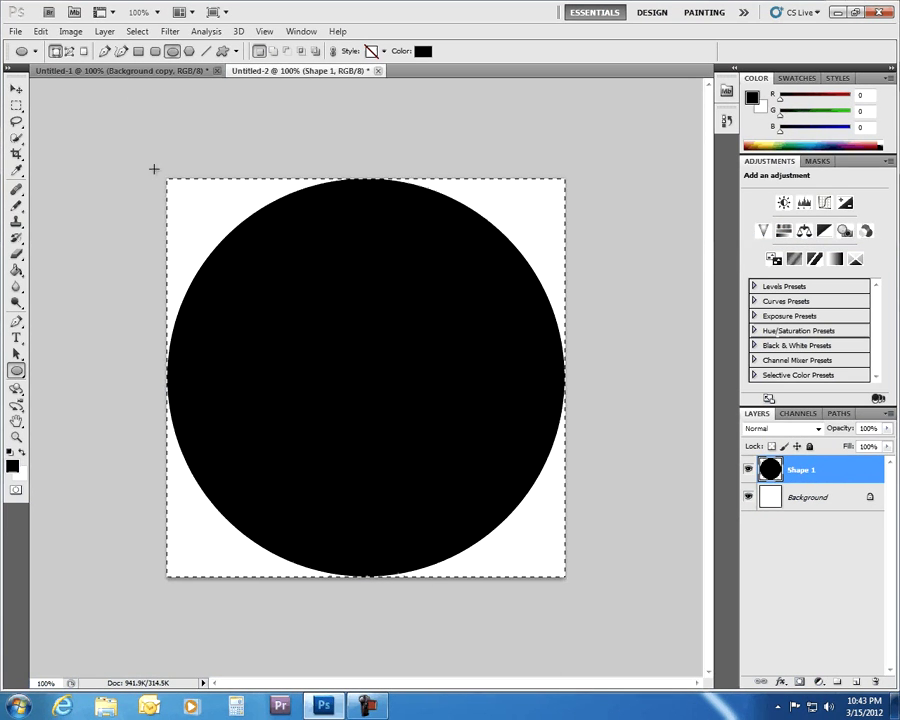
pyautogui.click(133, 72)
pyautogui.hotkey('ctrl', 'v')
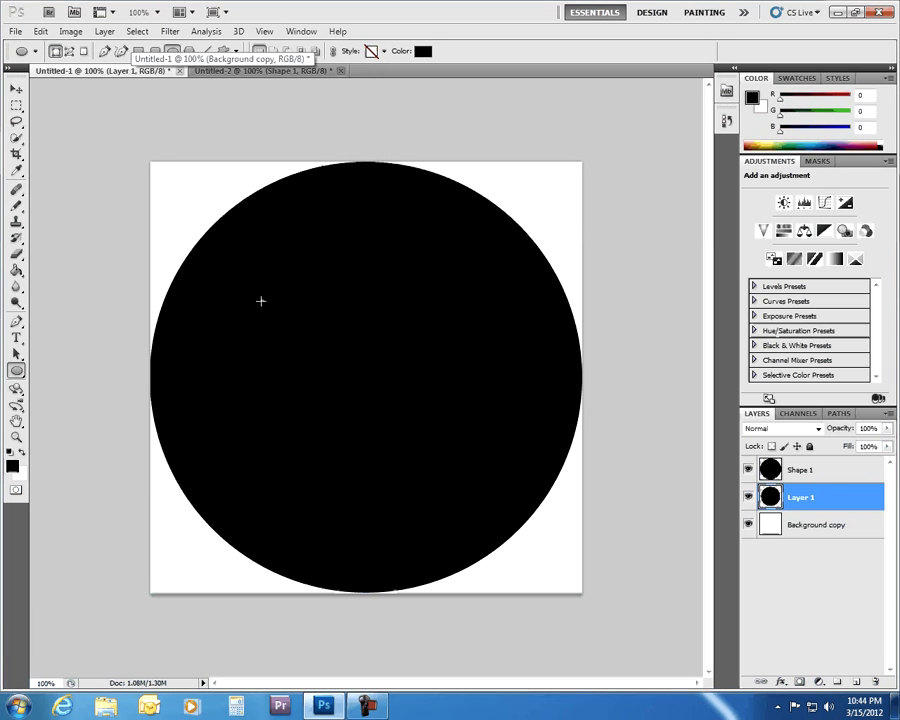
# - Give Layer 1 a white Stroke effect and move Shape 1 below it
pyautogui.click(104, 31)
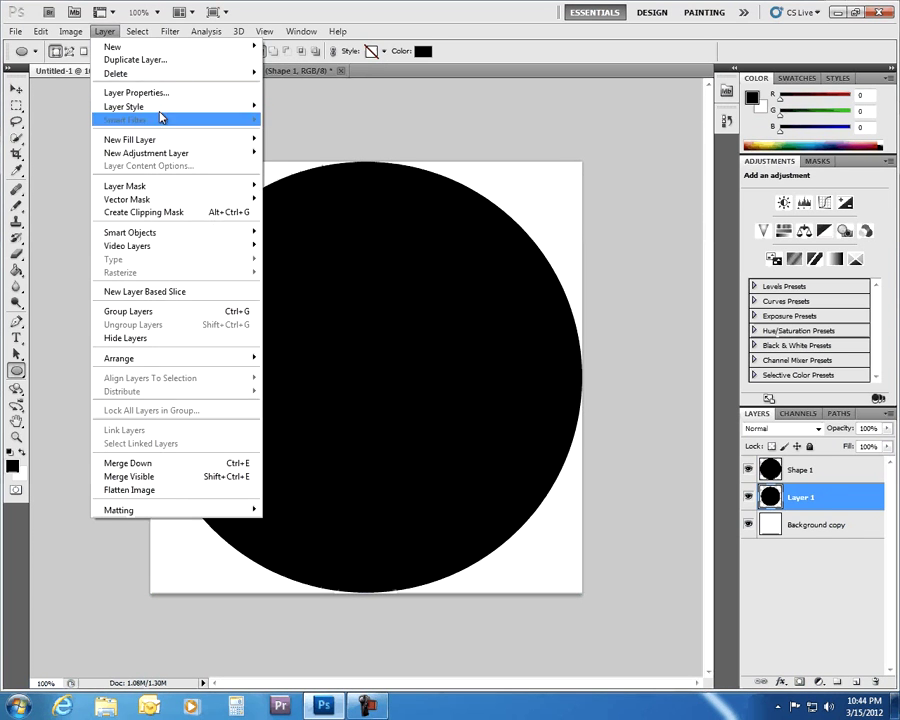
pyautogui.moveTo(168, 106)
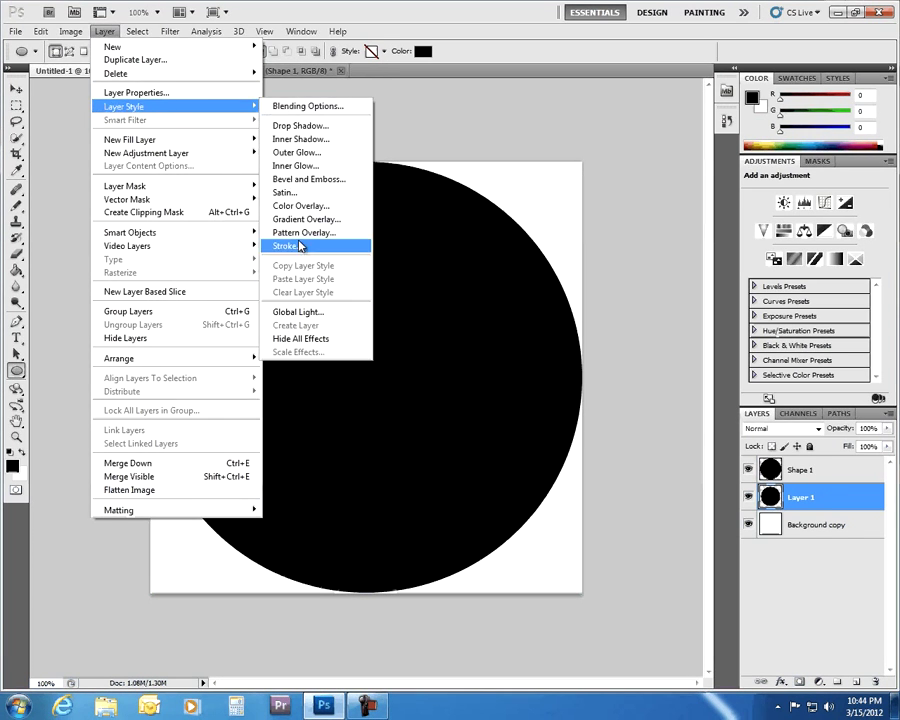
pyautogui.click(339, 244)
pyautogui.click(507, 246)
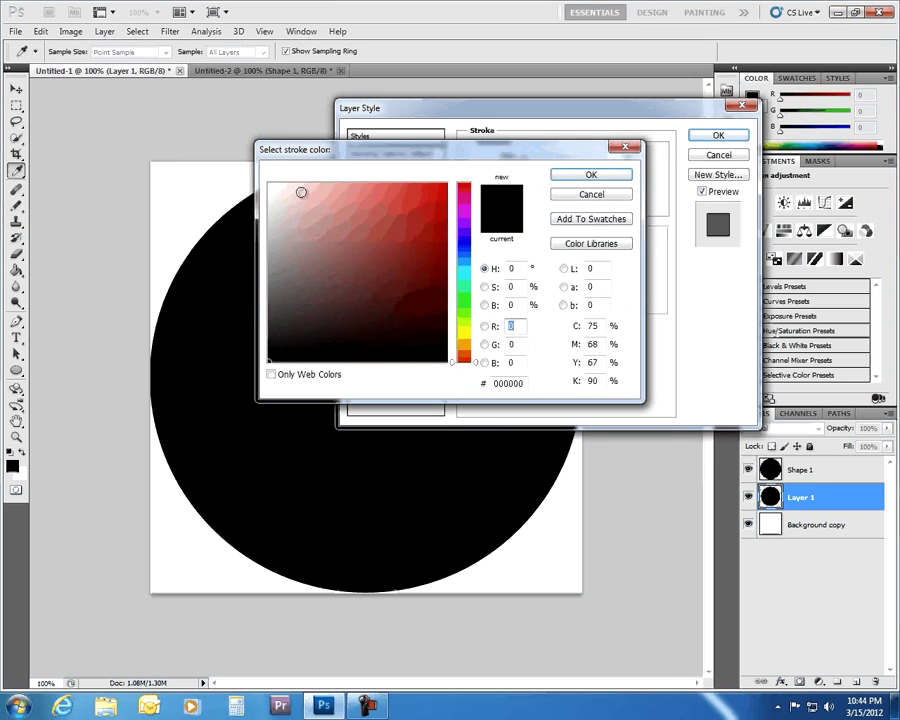
pyautogui.moveTo(301, 191); pyautogui.dragTo(252, 168)
pyautogui.click(612, 174)
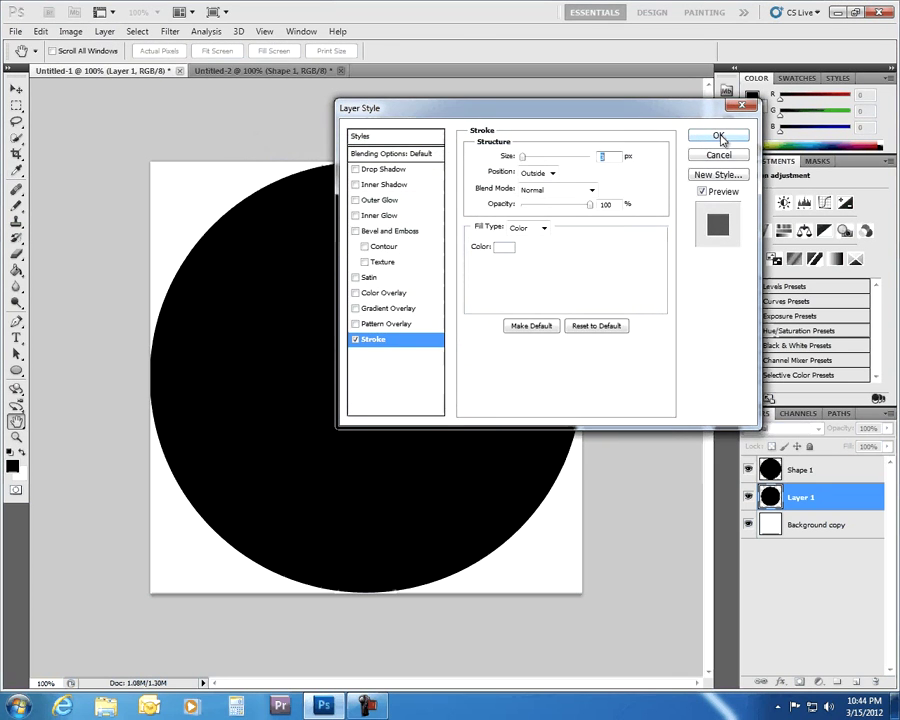
pyautogui.click(719, 137)
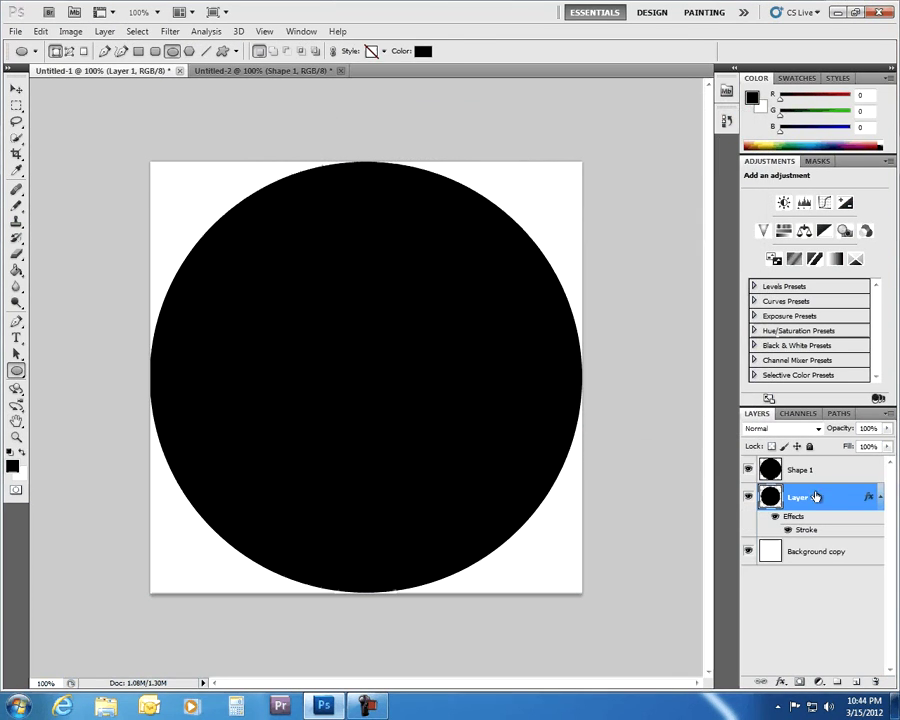
pyautogui.moveTo(829, 471); pyautogui.dragTo(839, 531)
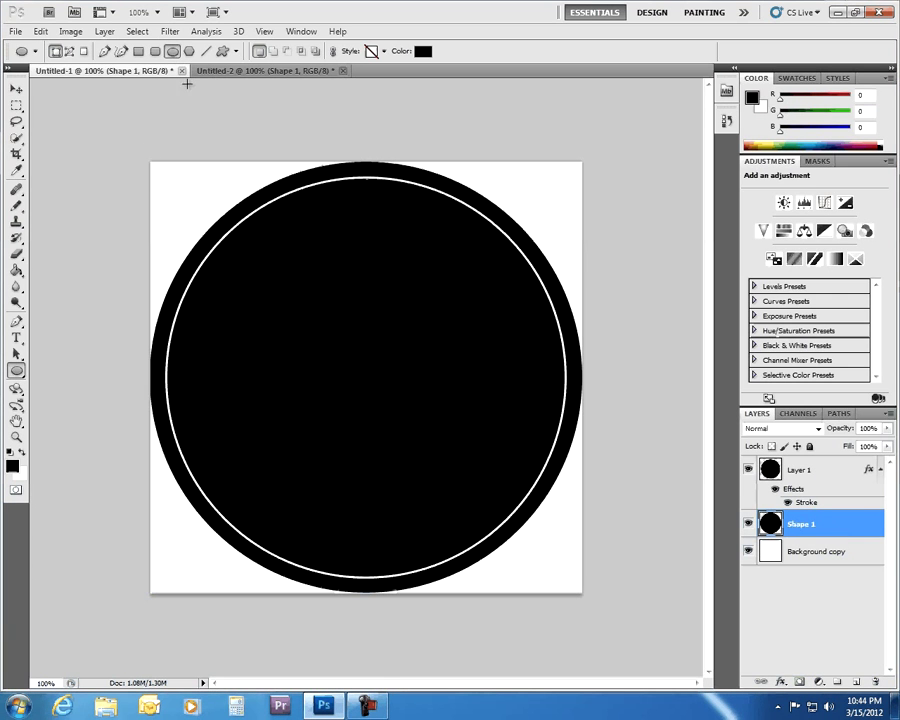
# - Save the design as '26mm gobo w 24 mm safety.psd' in Photoshop format
pyautogui.click(15, 32)
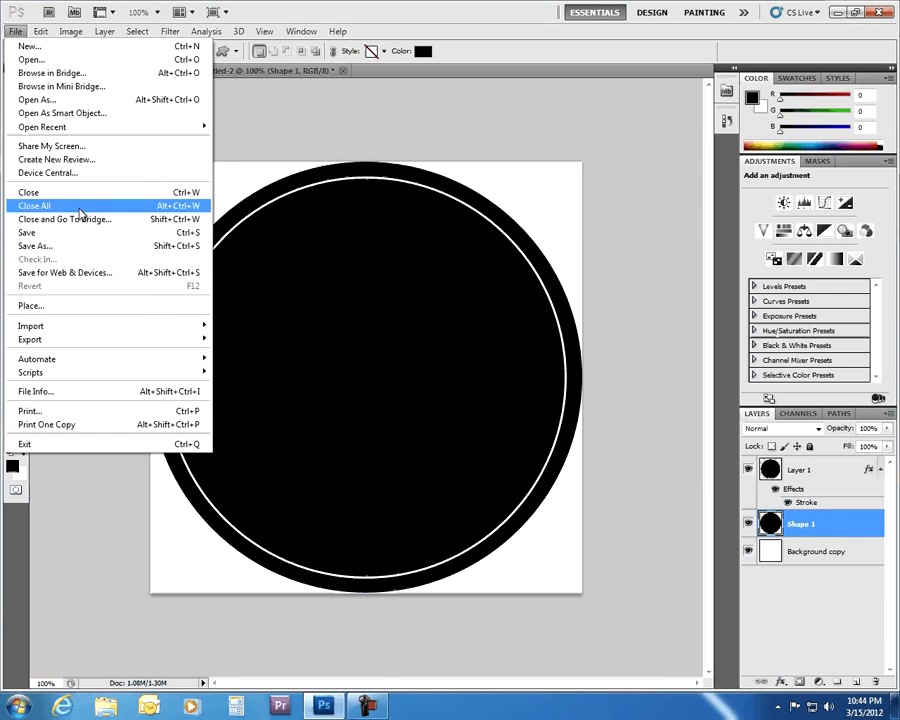
pyautogui.click(72, 245)
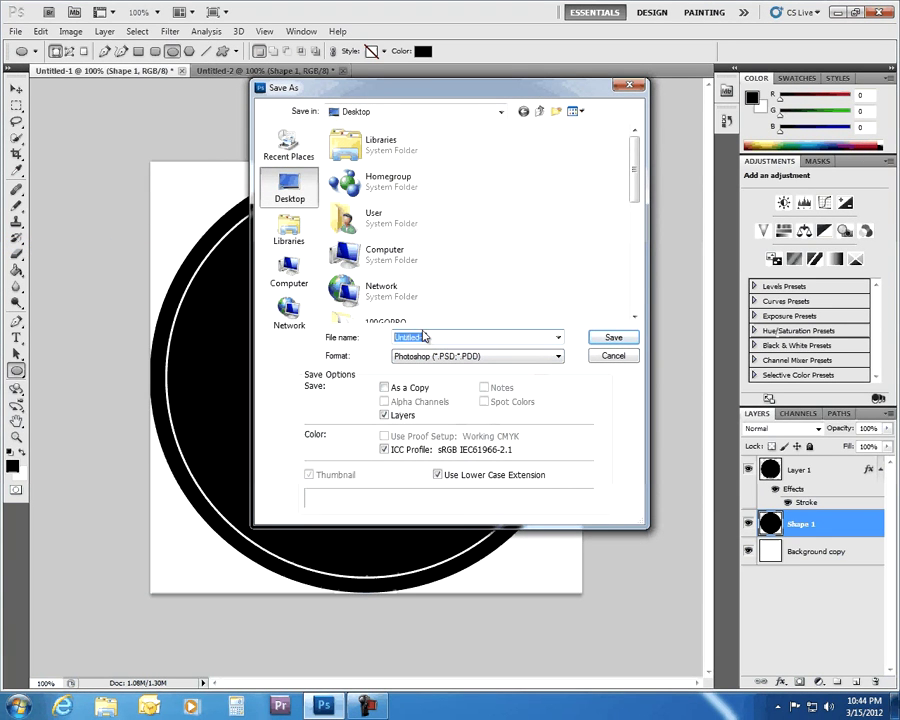
pyautogui.write('26')
pyautogui.write('mm guide w')
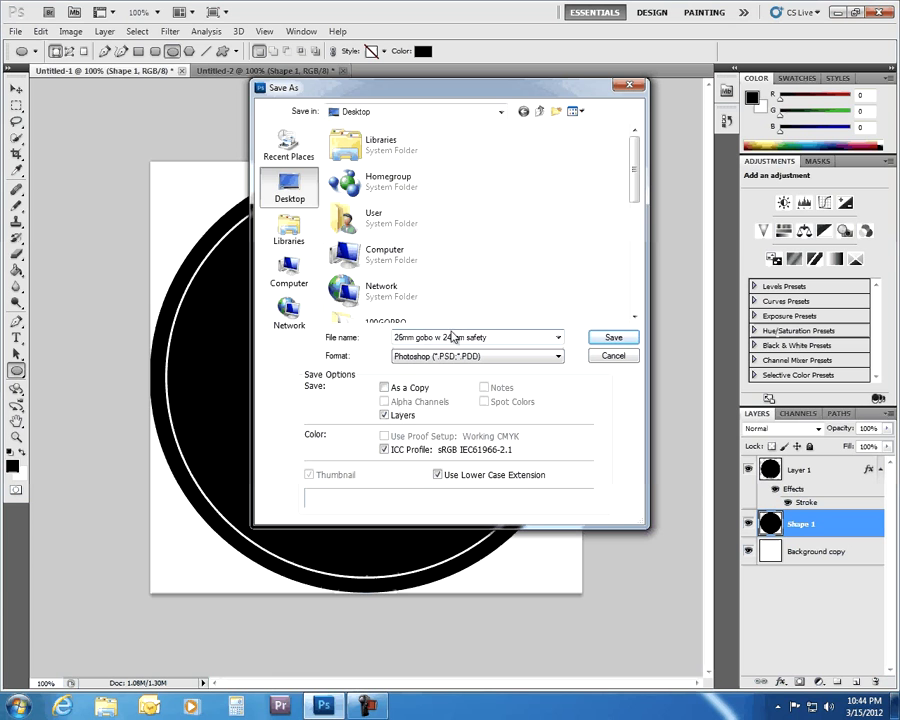
pyautogui.click(613, 338)
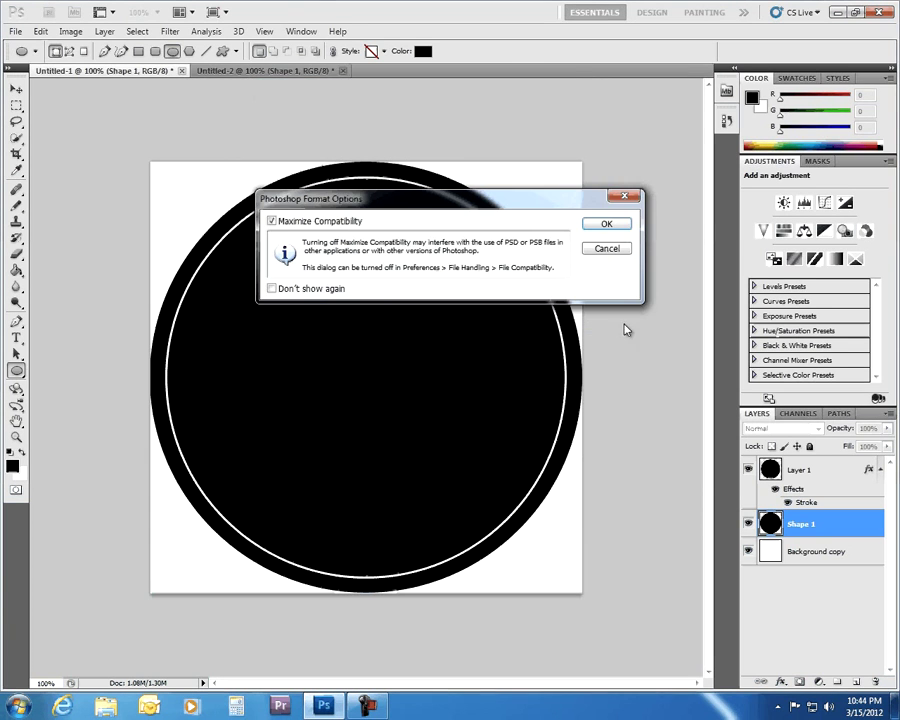
pyautogui.click(612, 226)
# - Close Untitled-2 without saving, then toggle the safety ring's visibility and select its layer
pyautogui.click(343, 72)
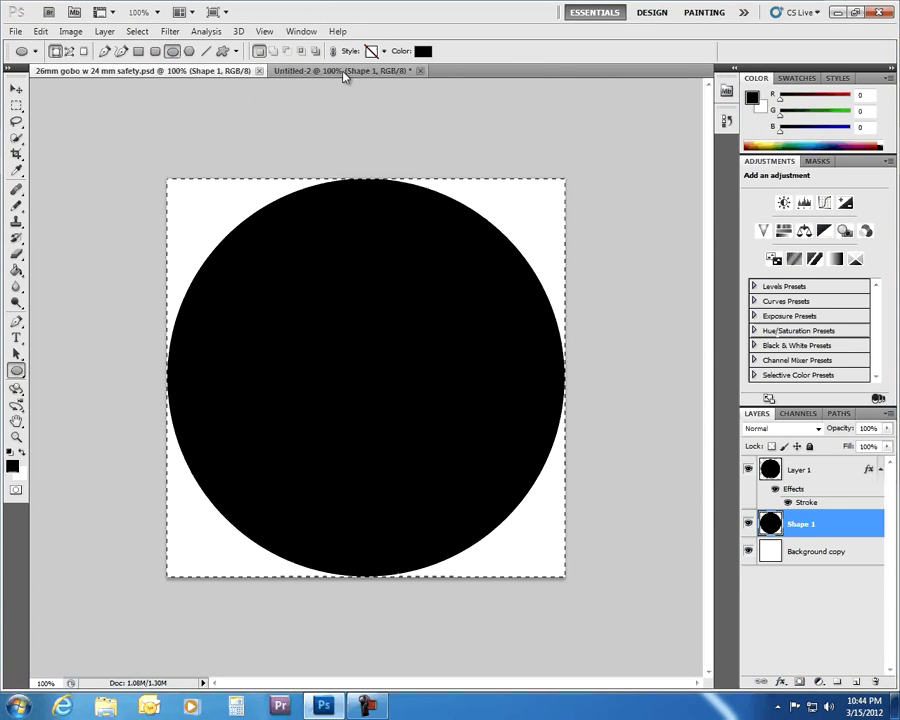
pyautogui.click(420, 71)
pyautogui.click(456, 265)
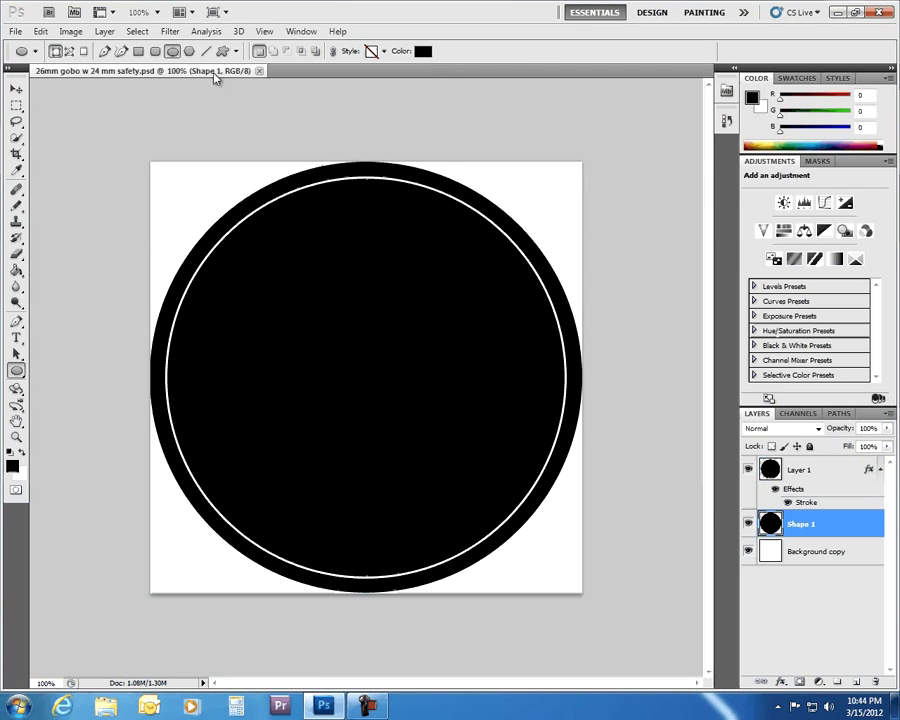
pyautogui.click(748, 470)
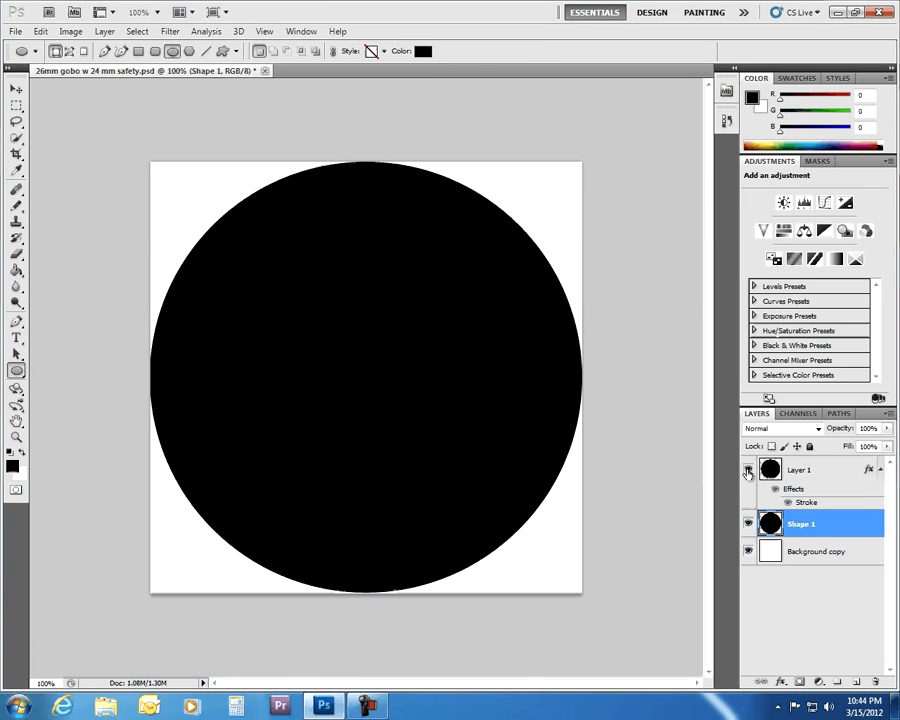
pyautogui.click(748, 470)
pyautogui.click(819, 472)
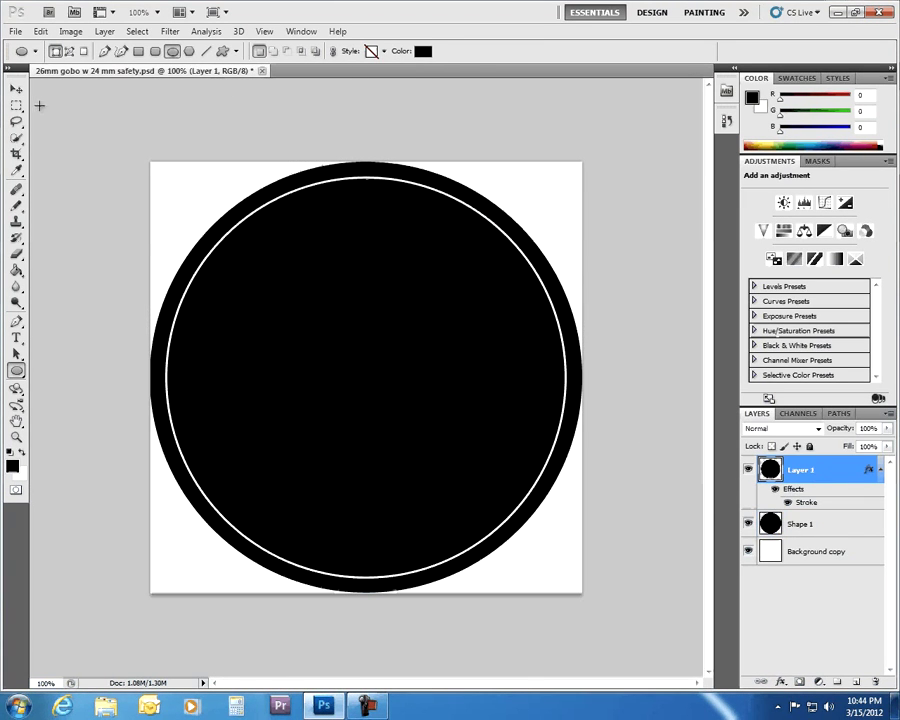
# - Open the Desktop's Gobo Pics folder in Windows Explorer and select IMG957094
pyautogui.click(105, 706)
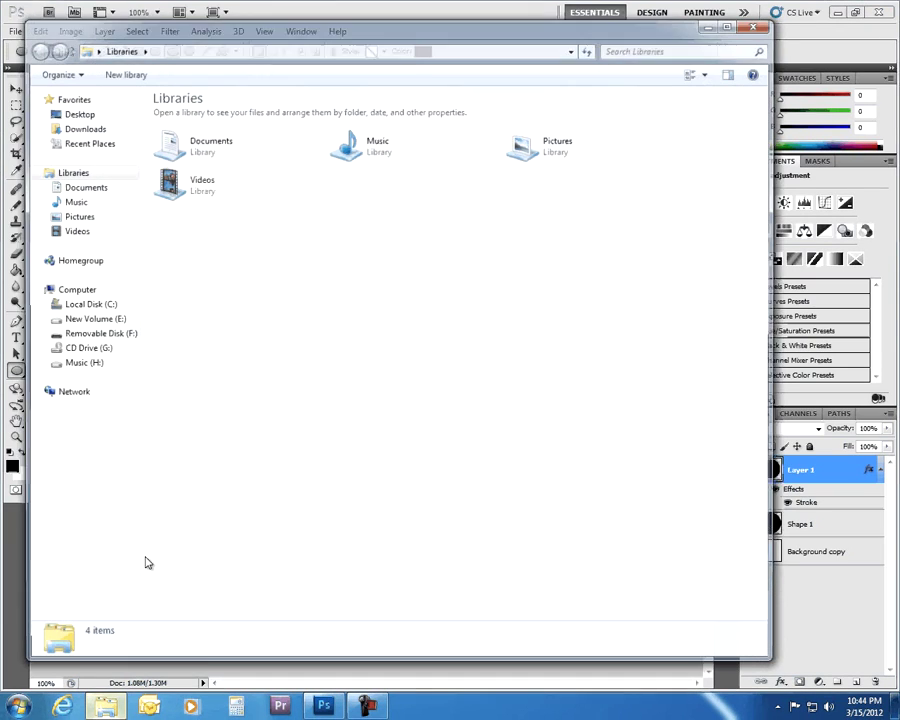
pyautogui.click(70, 112)
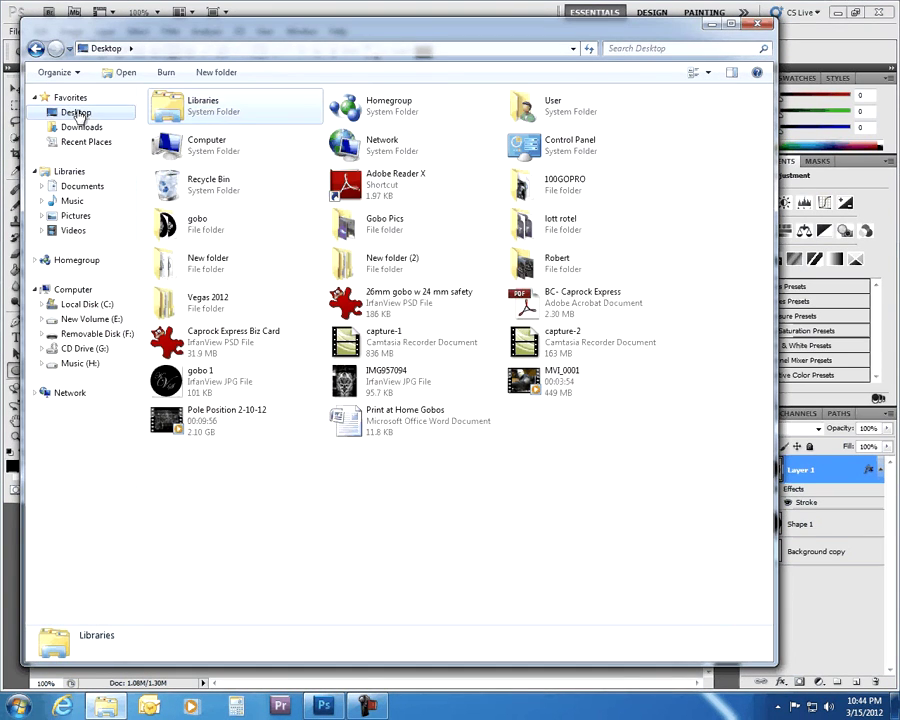
pyautogui.doubleClick(388, 228)
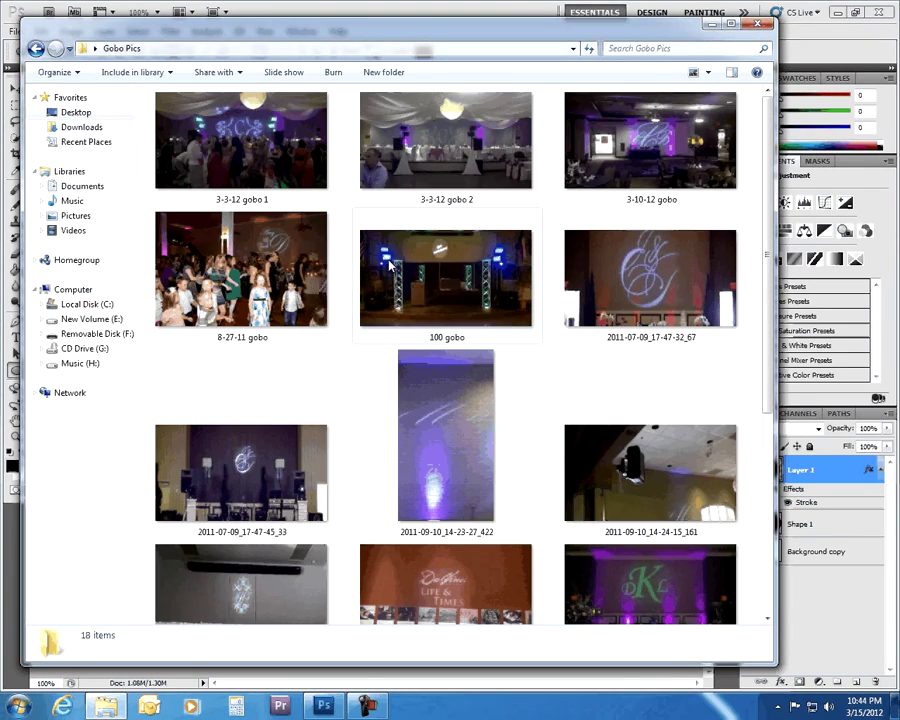
pyautogui.scroll(-5, 386, 468)
pyautogui.click(240, 490)
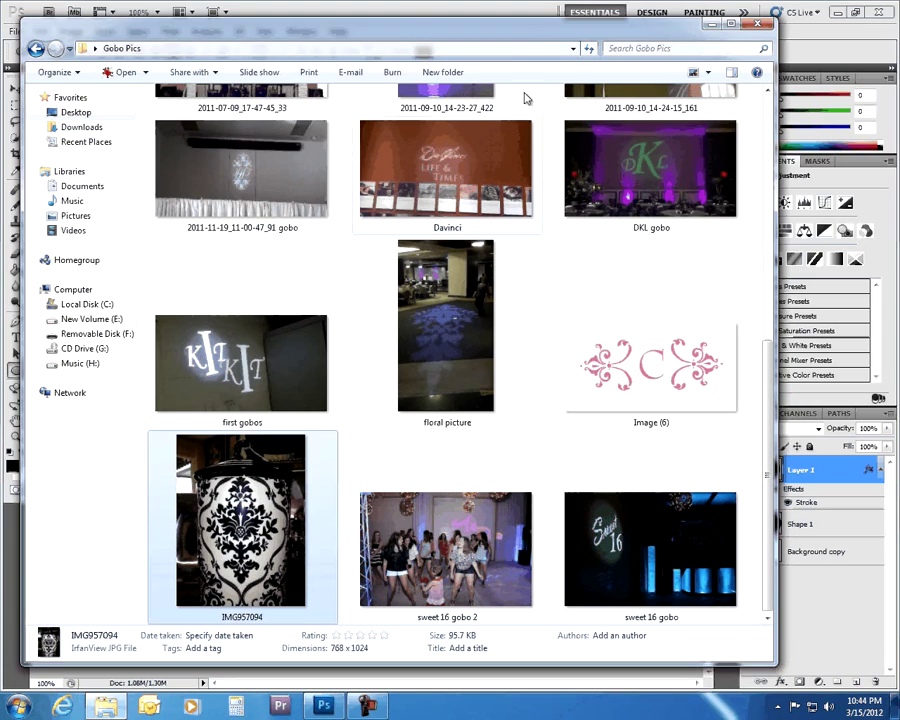
# - Snap the Explorer window beside Photoshop and drag the damask photo into the new document
pyautogui.moveTo(524, 33); pyautogui.dragTo(899, 40)
pyautogui.scroll(-10, 650, 400)
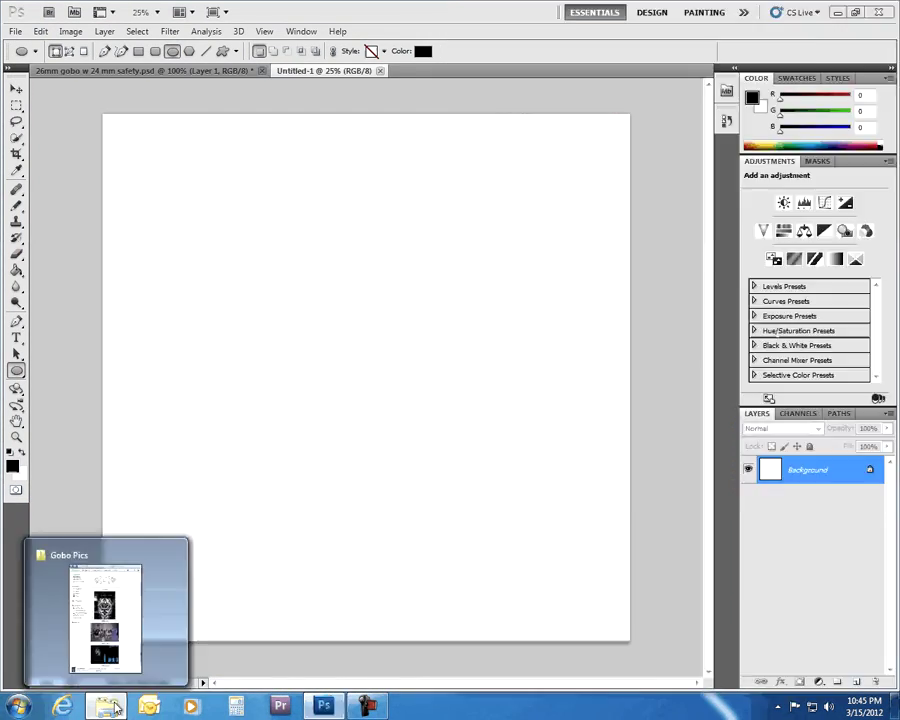
pyautogui.click(113, 707)
pyautogui.moveTo(629, 364); pyautogui.dragTo(250, 440)
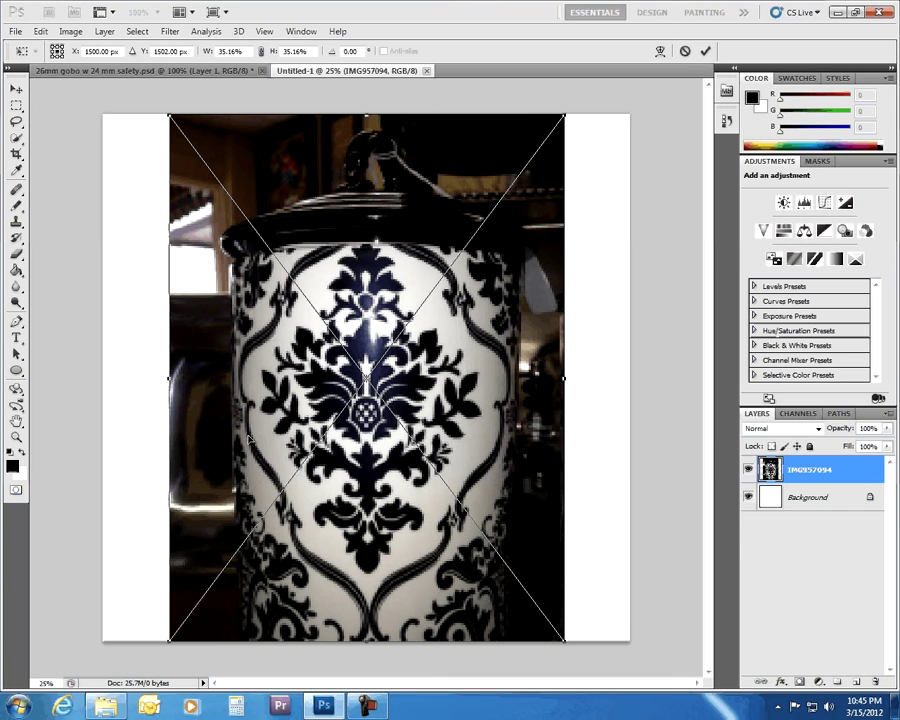
# - Commit the placed damask photo and remove the Background layers so it stands alone
pyautogui.press('Return')
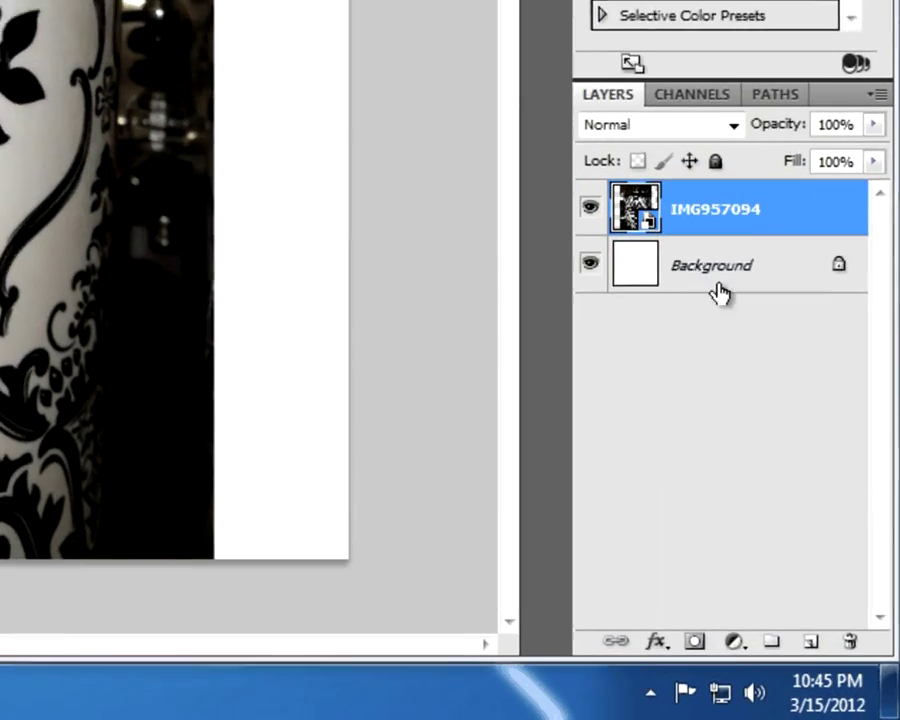
pyautogui.moveTo(810, 503); pyautogui.dragTo(857, 681)
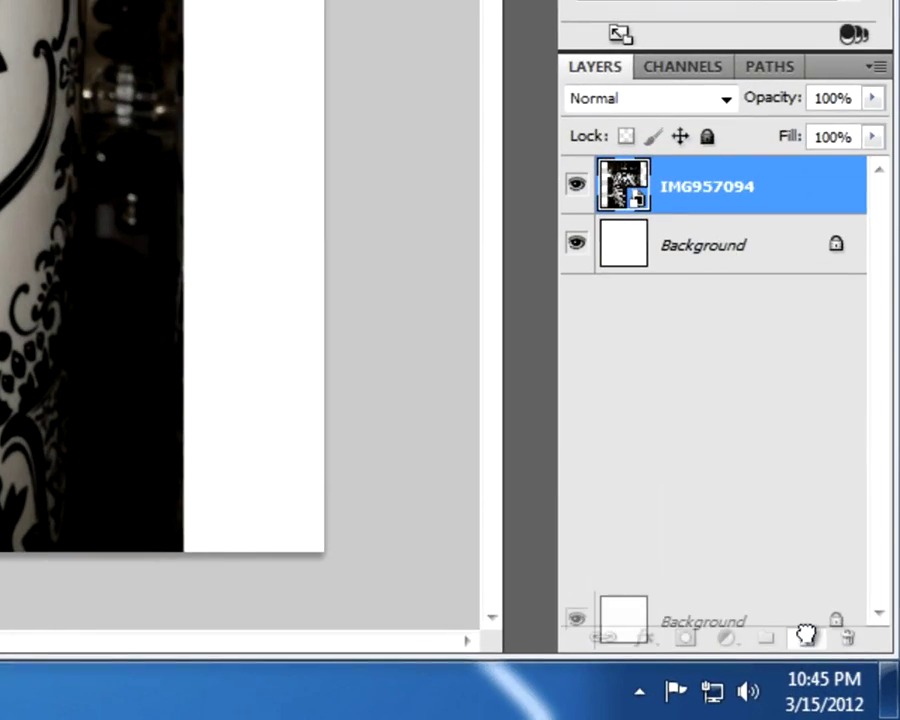
pyautogui.moveTo(806, 635); pyautogui.dragTo(806, 637)
pyautogui.moveTo(779, 304); pyautogui.dragTo(848, 637)
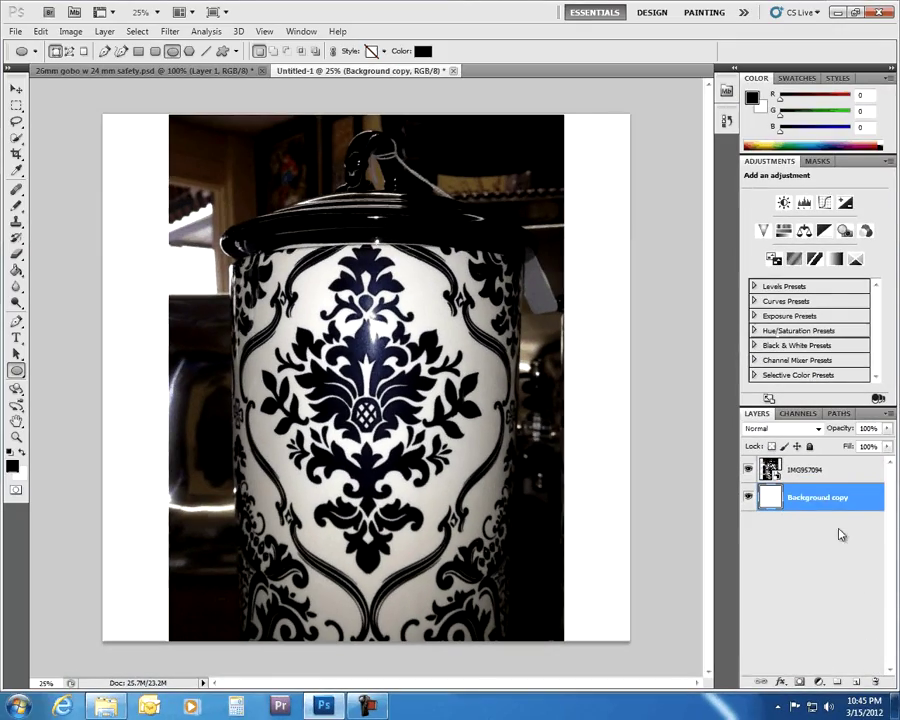
pyautogui.moveTo(817, 498); pyautogui.dragTo(875, 681)
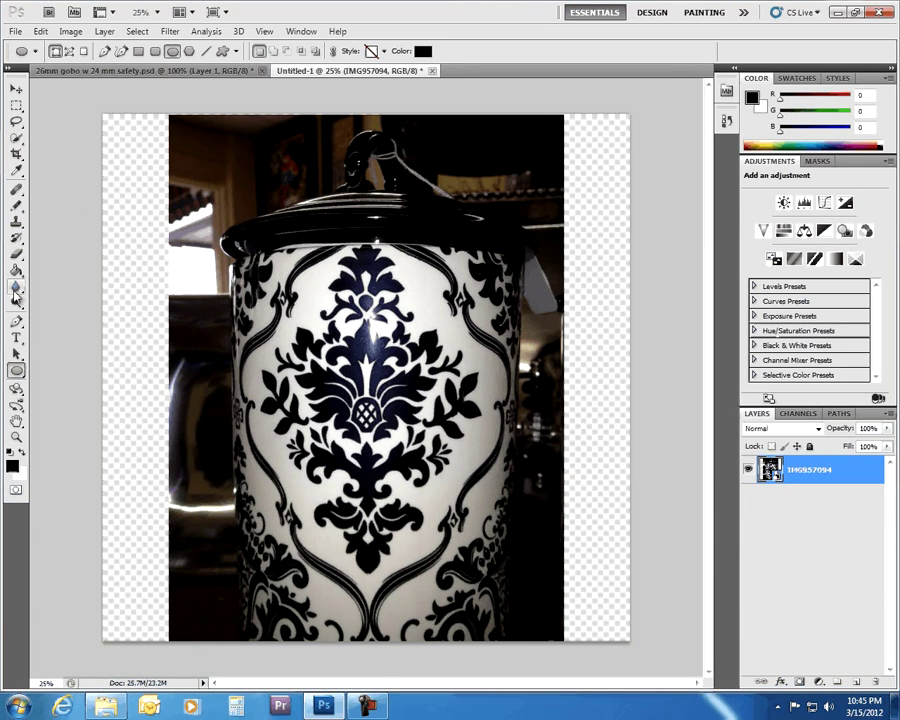
# - Choose the Eraser and rasterize the photo layer so it can be erased
pyautogui.click(17, 255)
pyautogui.moveTo(17, 255); pyautogui.dragTo(68, 280)
pyautogui.moveTo(16, 255)
pyautogui.mouseDown()
pyautogui.moveTo(73, 265)
pyautogui.moveTo(70, 253)
pyautogui.mouseUp()
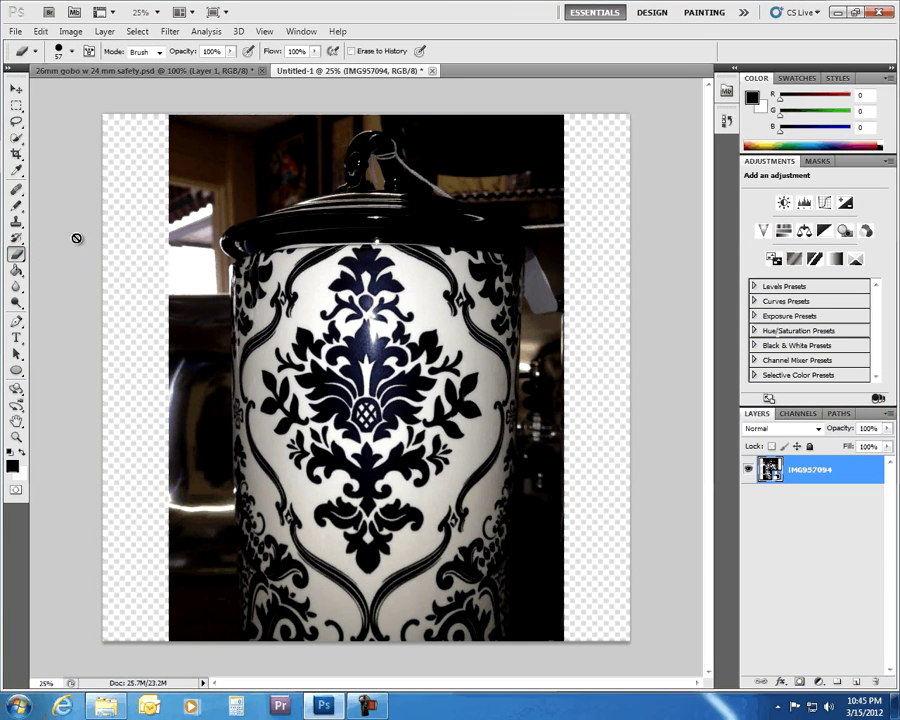
pyautogui.click(72, 51)
pyautogui.moveTo(60, 89); pyautogui.dragTo(110, 89)
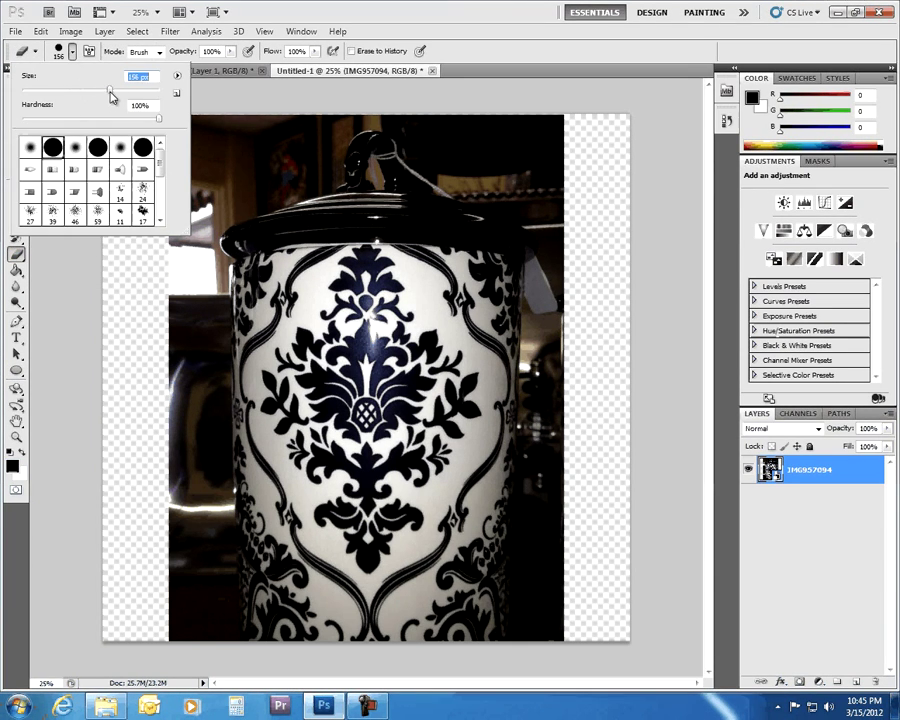
pyautogui.click(223, 152)
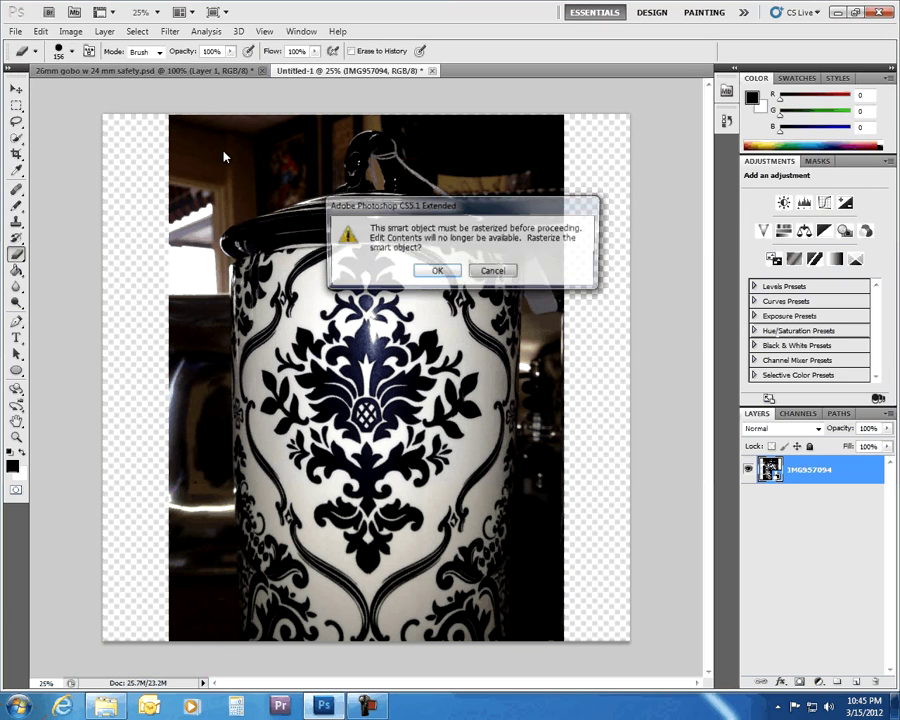
pyautogui.click(435, 272)
pyautogui.rightClick(812, 477)
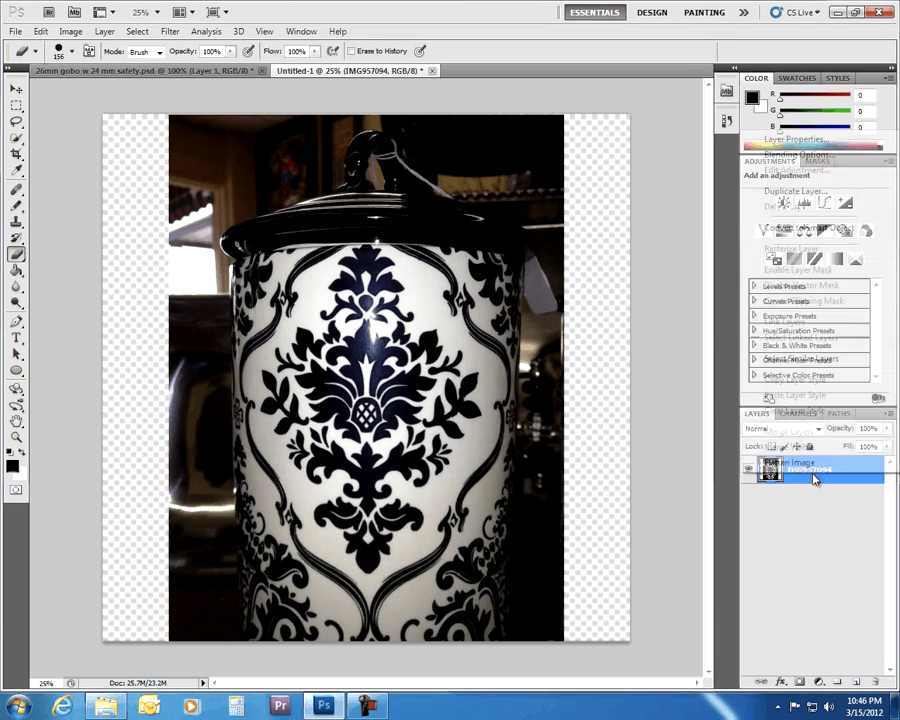
pyautogui.click(812, 477)
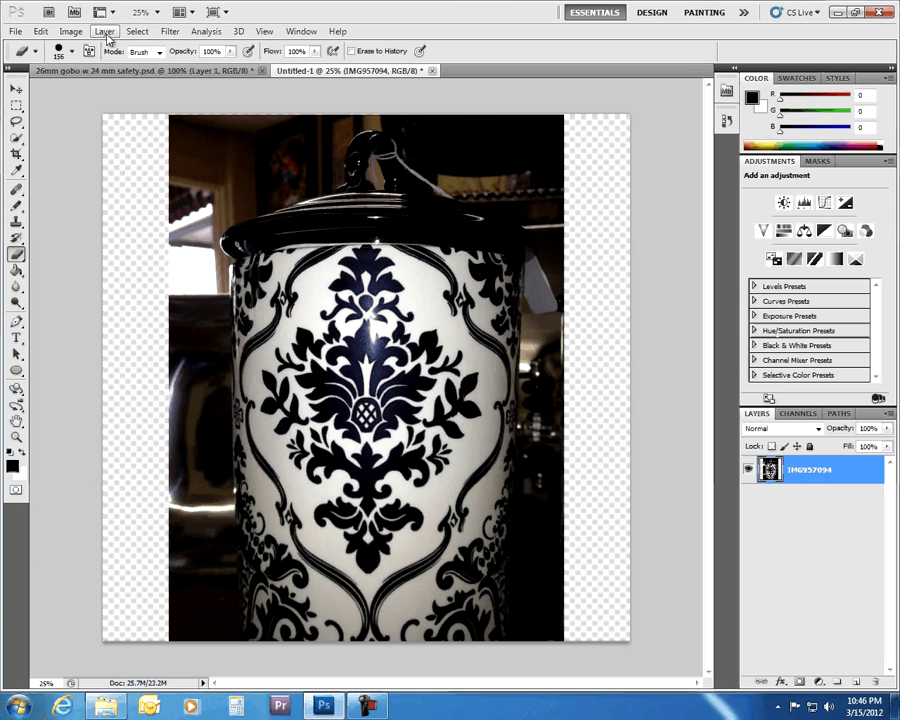
# - Set the eraser to 370 px, erase near the jar's left edge, and undo the large erasures
pyautogui.click(72, 51)
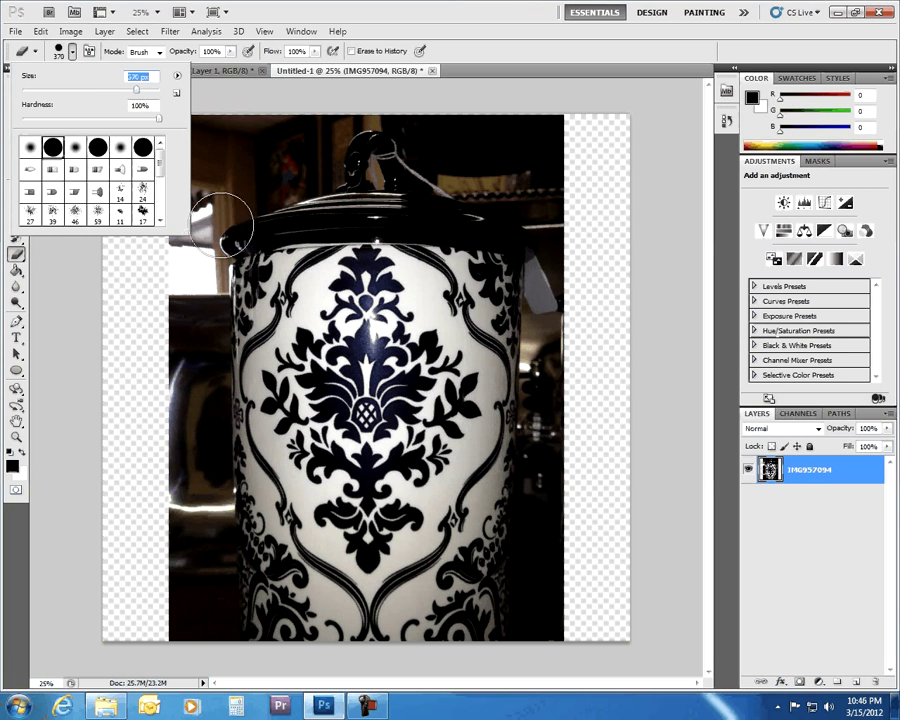
pyautogui.click(178, 300)
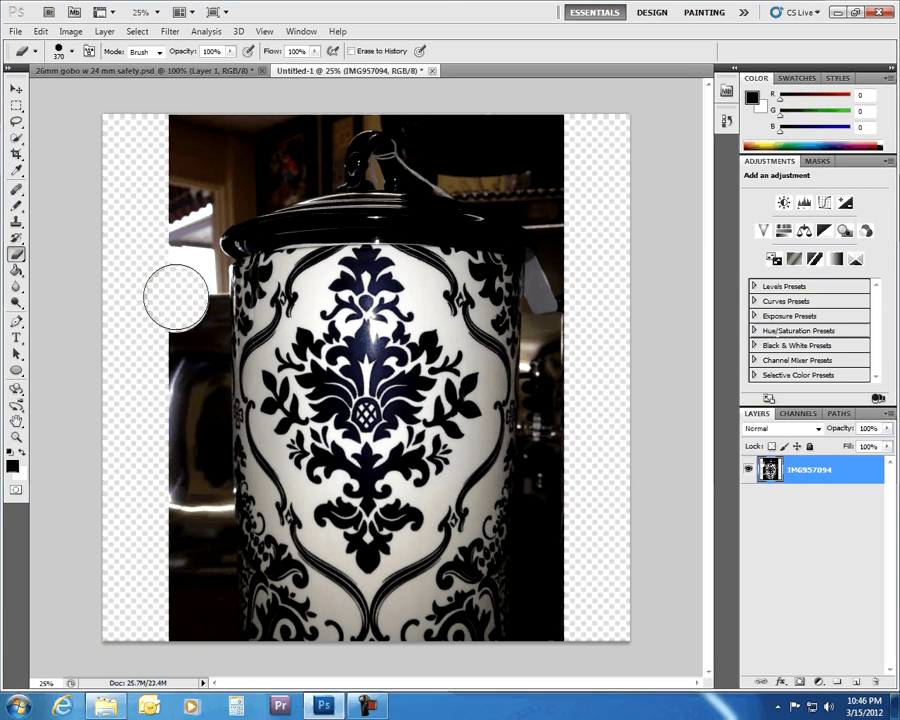
pyautogui.click(231, 340)
pyautogui.click(268, 298)
pyautogui.moveTo(272, 297)
pyautogui.mouseDown()
pyautogui.moveTo(320, 228)
pyautogui.moveTo(375, 206)
pyautogui.moveTo(415, 232)
pyautogui.moveTo(455, 297)
pyautogui.moveTo(512, 350)
pyautogui.moveTo(520, 428)
pyautogui.moveTo(474, 488)
pyautogui.moveTo(441, 567)
pyautogui.moveTo(397, 604)
pyautogui.moveTo(343, 605)
pyautogui.moveTo(295, 551)
pyautogui.moveTo(232, 437)
pyautogui.moveTo(208, 315)
pyautogui.mouseUp()
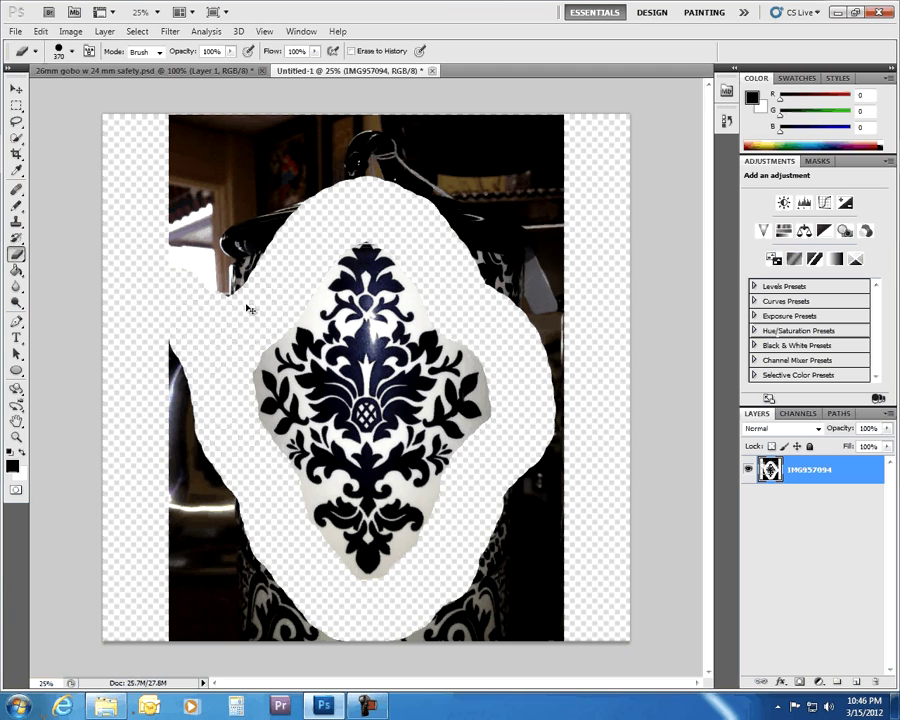
pyautogui.hotkey('ctrl', 'z')
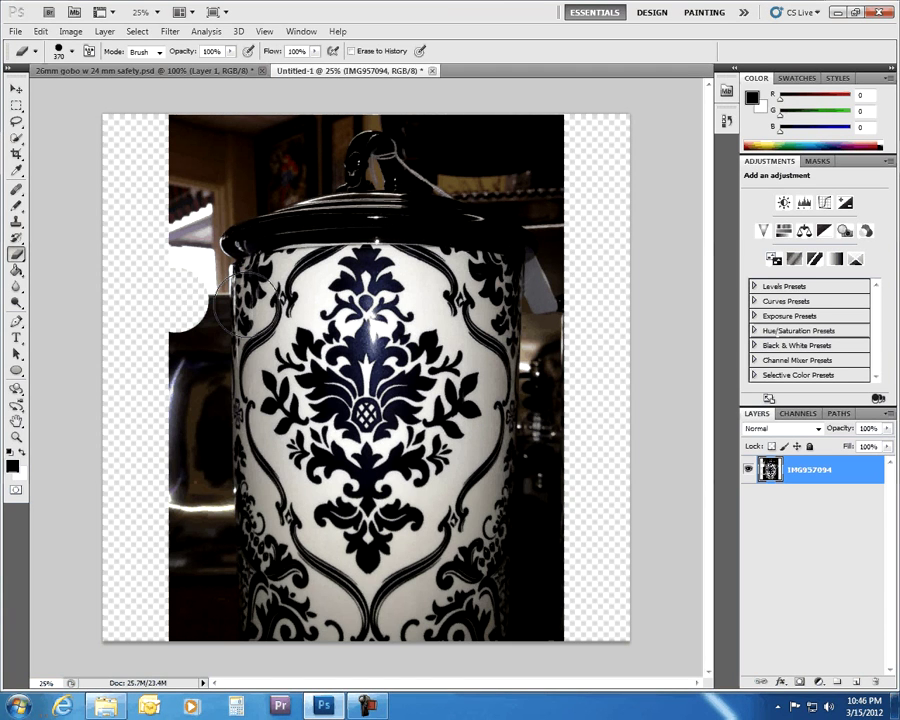
pyautogui.hotkey('ctrl', 'z')
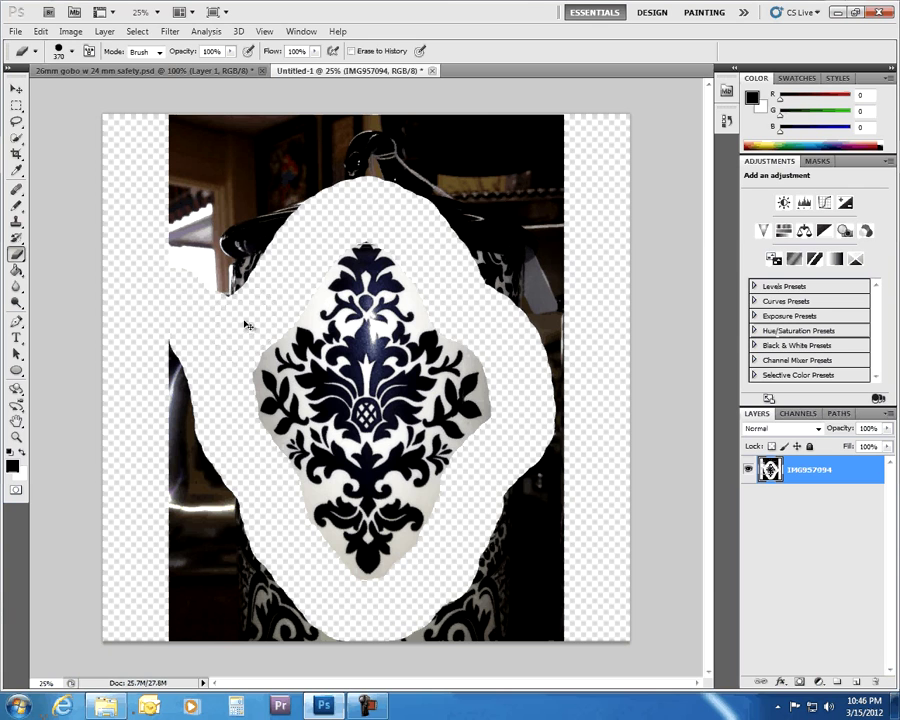
pyautogui.hotkey('ctrl', 'alt', 'z')
pyautogui.click(218, 352)
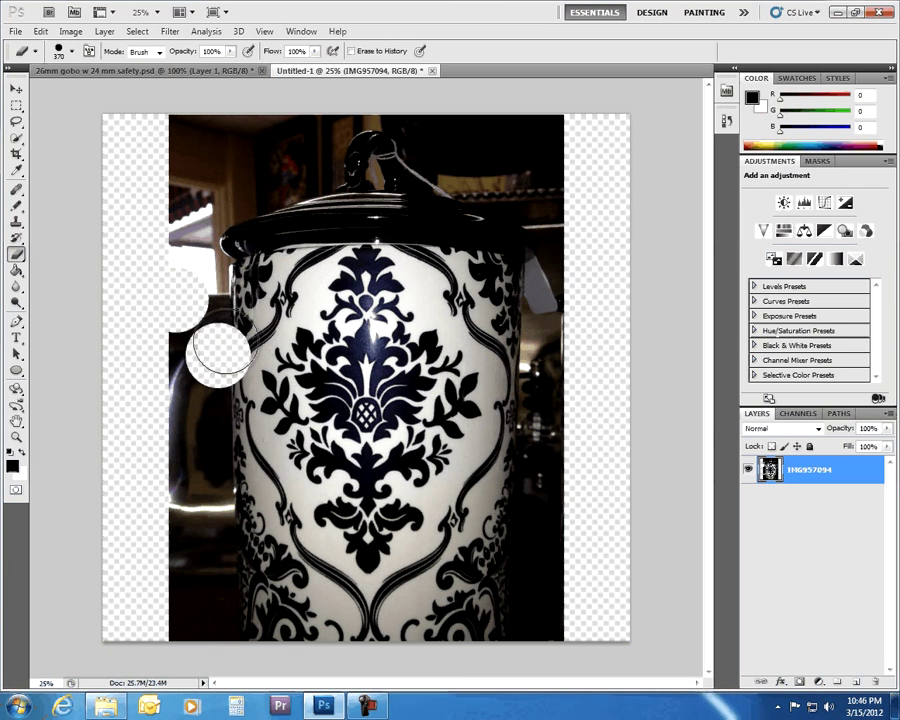
pyautogui.moveTo(218, 352)
pyautogui.mouseDown()
pyautogui.moveTo(254, 298)
pyautogui.moveTo(243, 322)
pyautogui.moveTo(268, 300)
pyautogui.moveTo(317, 222)
pyautogui.moveTo(360, 205)
pyautogui.moveTo(403, 215)
pyautogui.moveTo(458, 304)
pyautogui.moveTo(492, 330)
pyautogui.moveTo(515, 378)
pyautogui.moveTo(482, 420)
pyautogui.moveTo(470, 456)
pyautogui.moveTo(490, 532)
pyautogui.mouseUp()
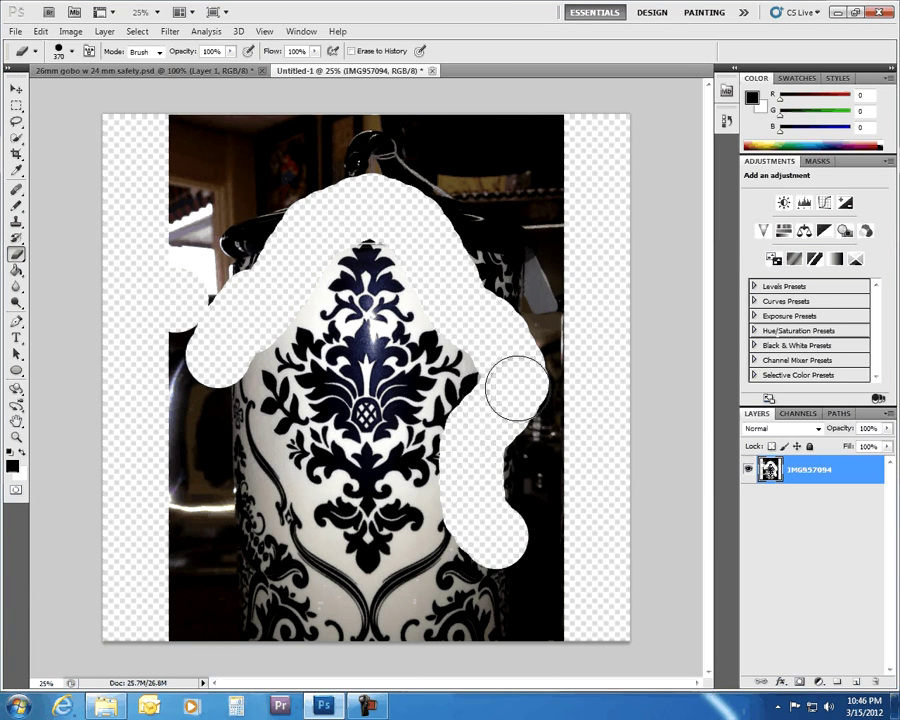
pyautogui.hotkey('ctrl', 'z')
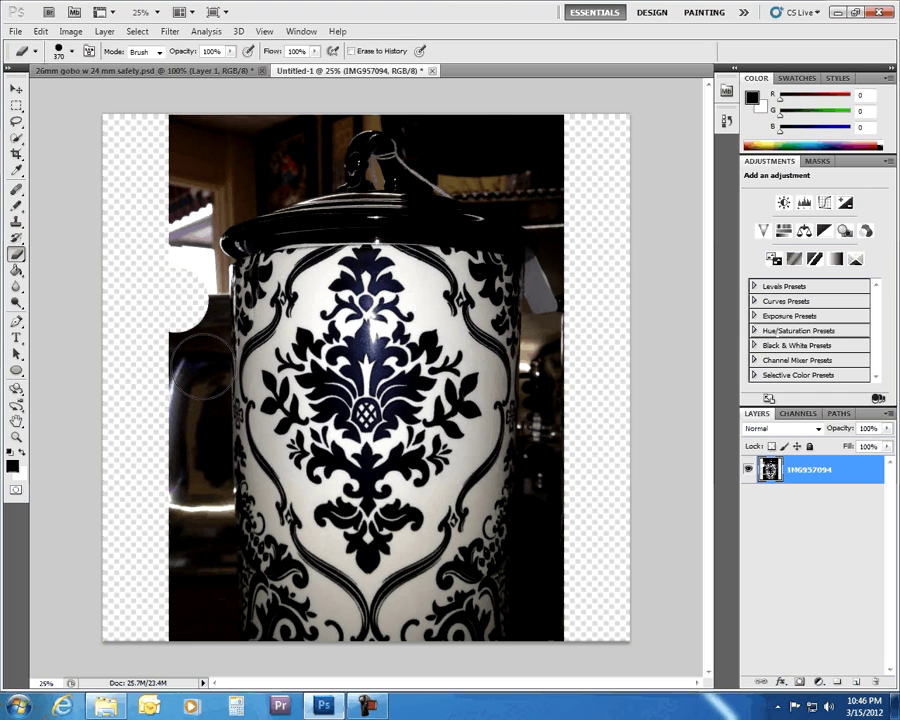
# - Erase everything around the central diamond motif, starting from the jar's left edge
pyautogui.moveTo(214, 371)
pyautogui.mouseDown()
pyautogui.moveTo(345, 209)
pyautogui.moveTo(396, 216)
pyautogui.moveTo(464, 310)
pyautogui.moveTo(492, 327)
pyautogui.moveTo(516, 373)
pyautogui.moveTo(518, 420)
pyautogui.moveTo(459, 541)
pyautogui.moveTo(395, 608)
pyautogui.moveTo(347, 617)
pyautogui.moveTo(333, 604)
pyautogui.moveTo(288, 549)
pyautogui.moveTo(229, 430)
pyautogui.moveTo(214, 342)
pyautogui.moveTo(191, 283)
pyautogui.moveTo(199, 289)
pyautogui.moveTo(163, 281)
pyautogui.moveTo(163, 264)
pyautogui.moveTo(230, 200)
pyautogui.moveTo(185, 200)
pyautogui.moveTo(178, 169)
pyautogui.moveTo(245, 132)
pyautogui.moveTo(617, 141)
pyautogui.moveTo(340, 161)
pyautogui.moveTo(443, 201)
pyautogui.moveTo(534, 189)
pyautogui.moveTo(500, 217)
pyautogui.moveTo(548, 268)
pyautogui.moveTo(512, 526)
pyautogui.moveTo(416, 597)
pyautogui.moveTo(319, 625)
pyautogui.moveTo(169, 450)
pyautogui.moveTo(163, 356)
pyautogui.moveTo(233, 585)
pyautogui.moveTo(177, 543)
pyautogui.moveTo(215, 623)
pyautogui.moveTo(378, 619)
pyautogui.moveTo(526, 599)
pyautogui.moveTo(542, 560)
pyautogui.moveTo(526, 538)
pyautogui.moveTo(565, 617)
pyautogui.mouseUp()
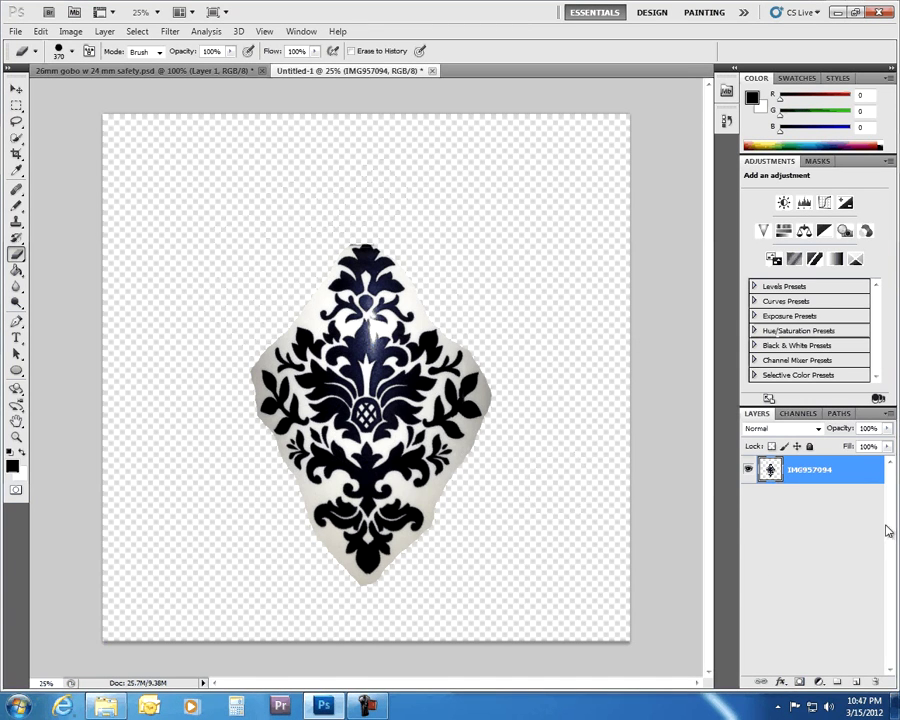
# - Add a black-filled layer beneath the damask and magic-erase the white strokes near its centre
pyautogui.click(855, 681)
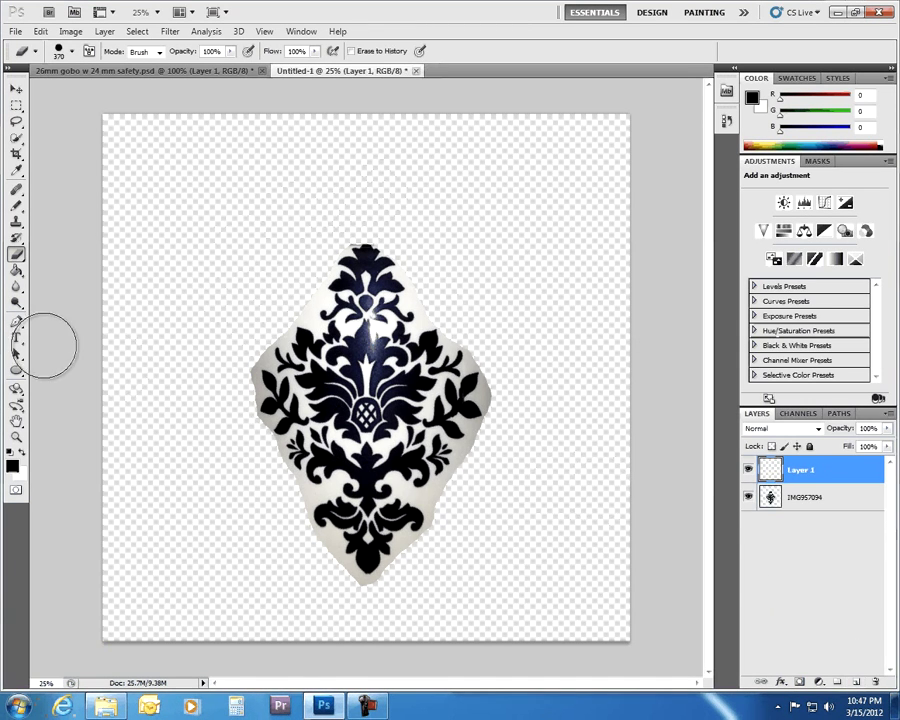
pyautogui.click(17, 271)
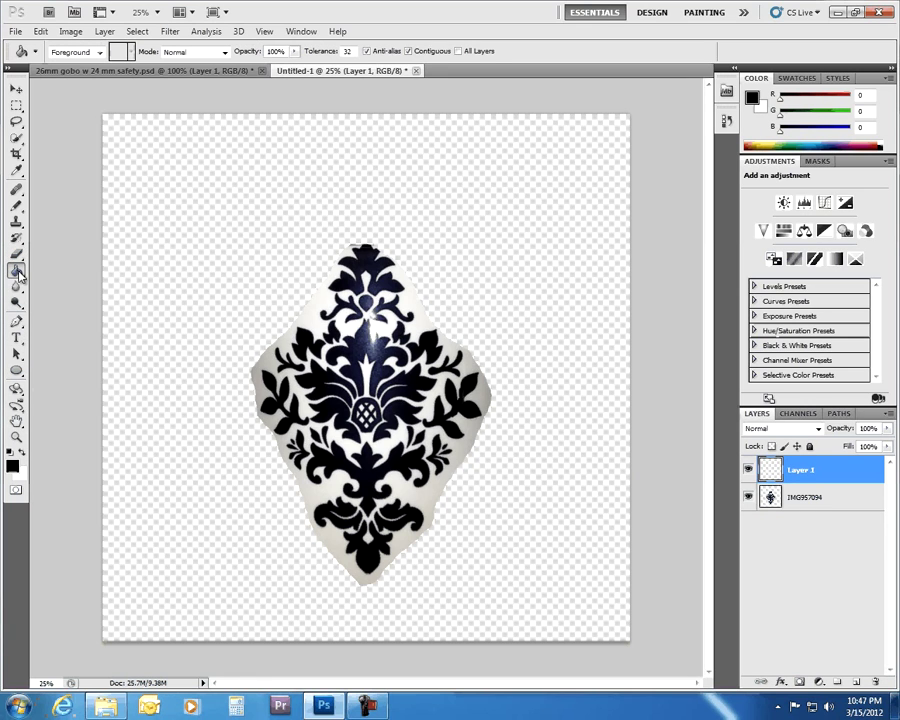
pyautogui.click(197, 239)
pyautogui.moveTo(810, 470); pyautogui.dragTo(815, 520)
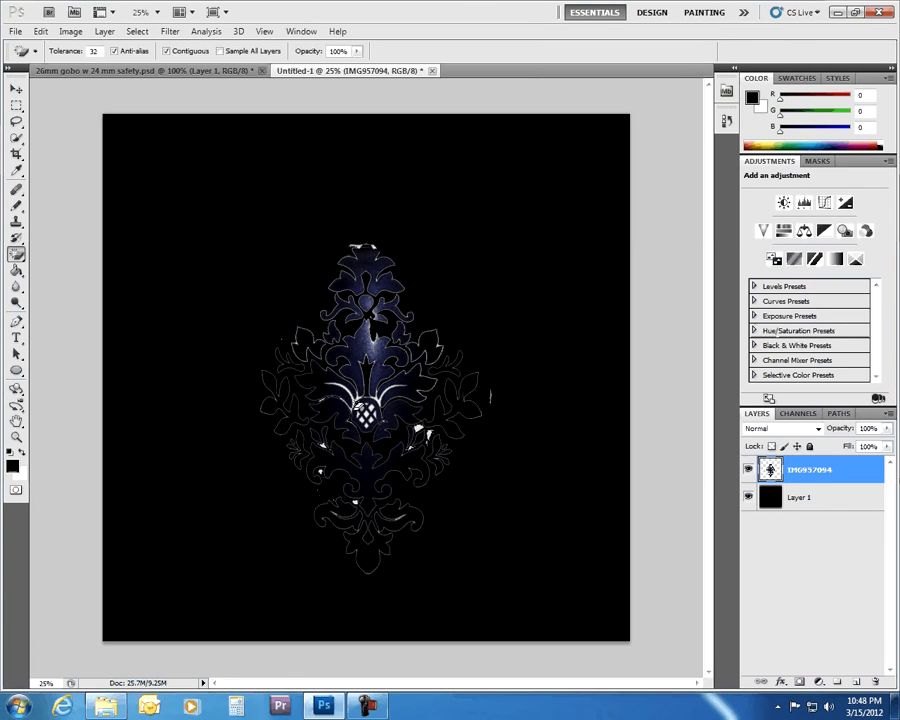
pyautogui.click(345, 392)
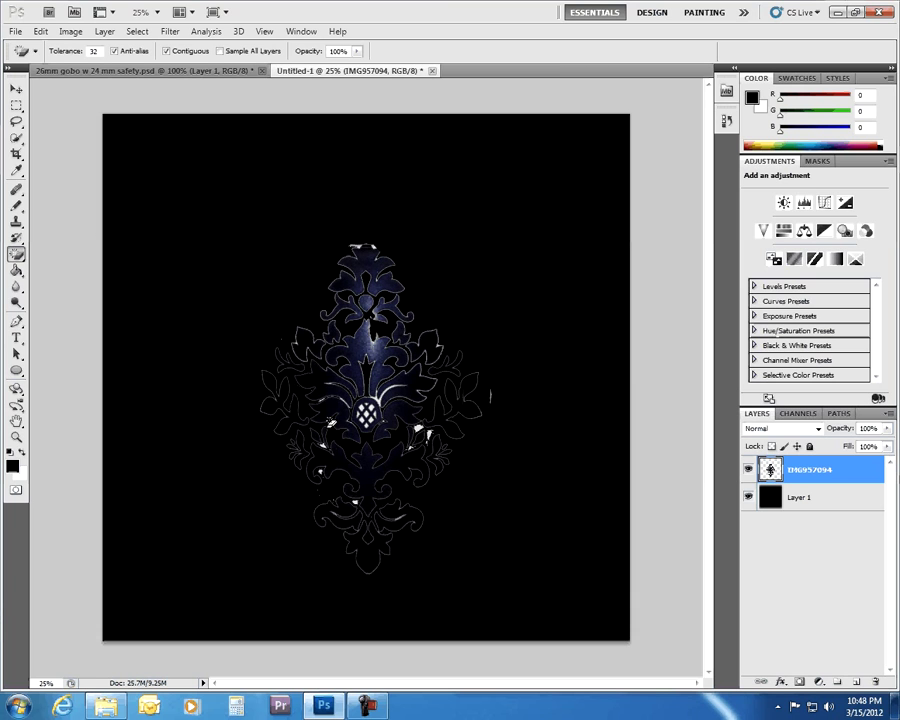
# - Zoom to 27.5% and fill the six white centre diamonds black
pyautogui.write('27.5')
pyautogui.press('Return')
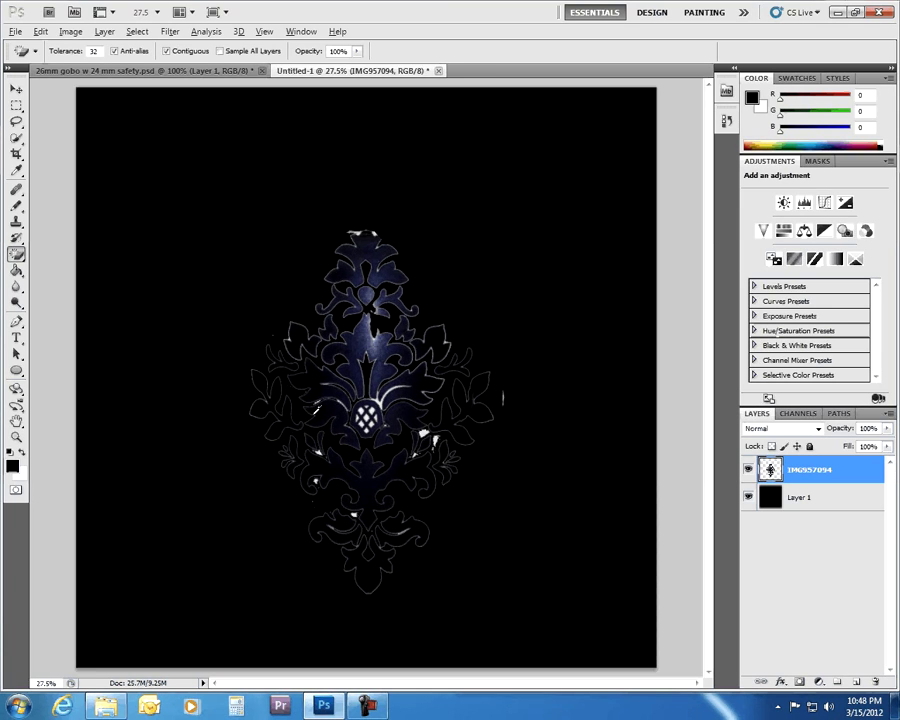
pyautogui.scroll(5, 298, 403)
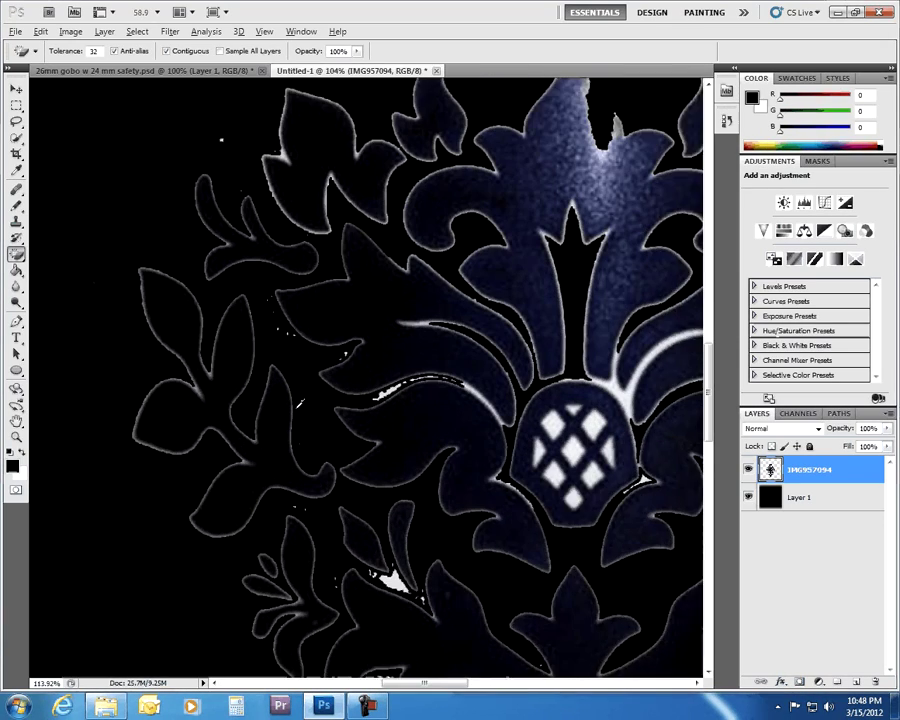
pyautogui.scroll(2, 505, 423)
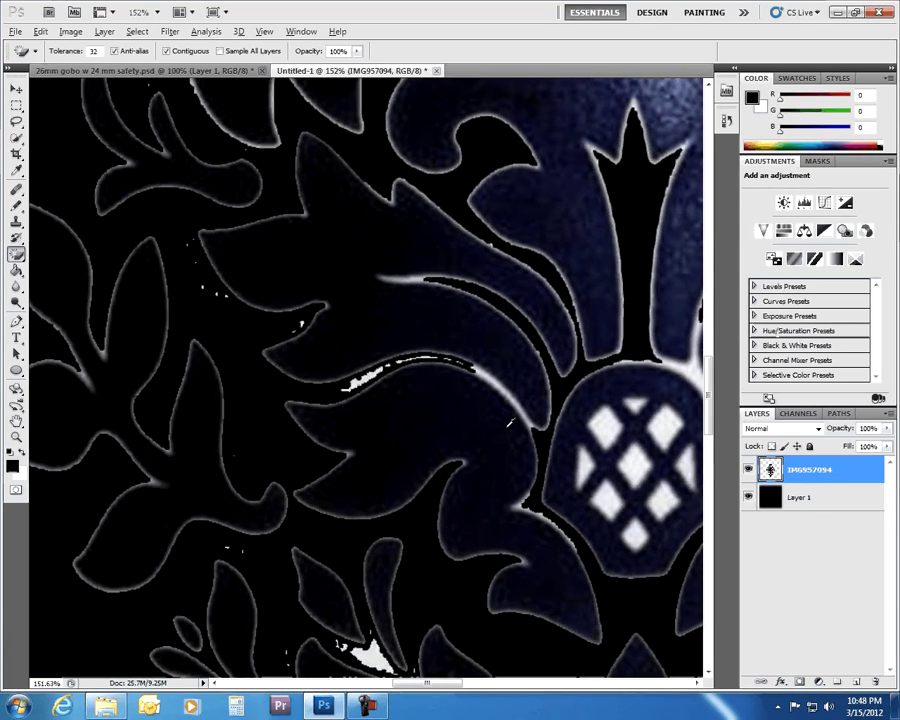
pyautogui.click(609, 432)
pyautogui.click(634, 460)
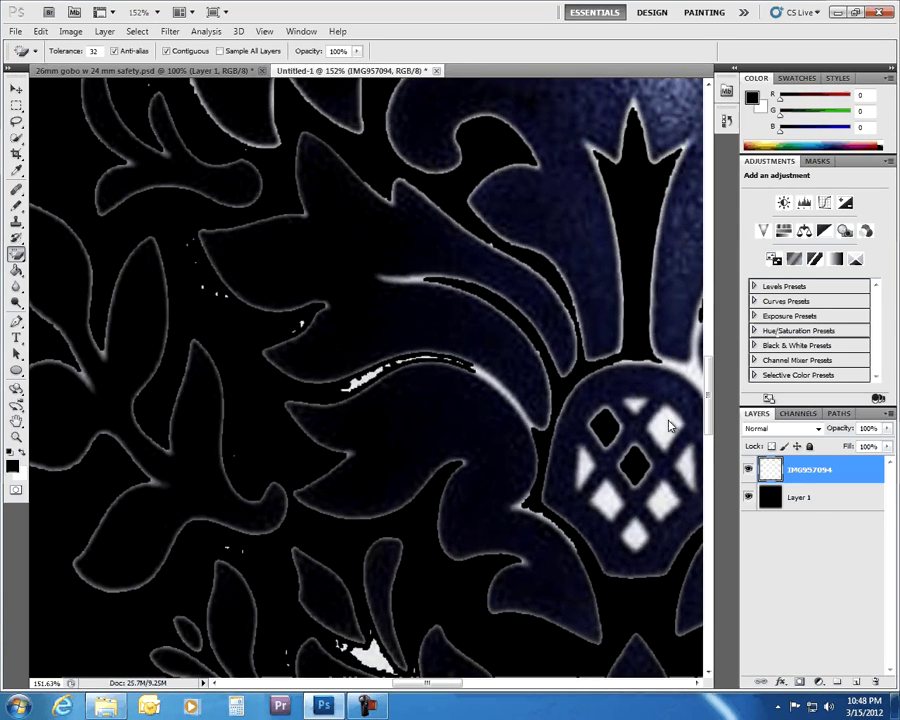
pyautogui.click(666, 424)
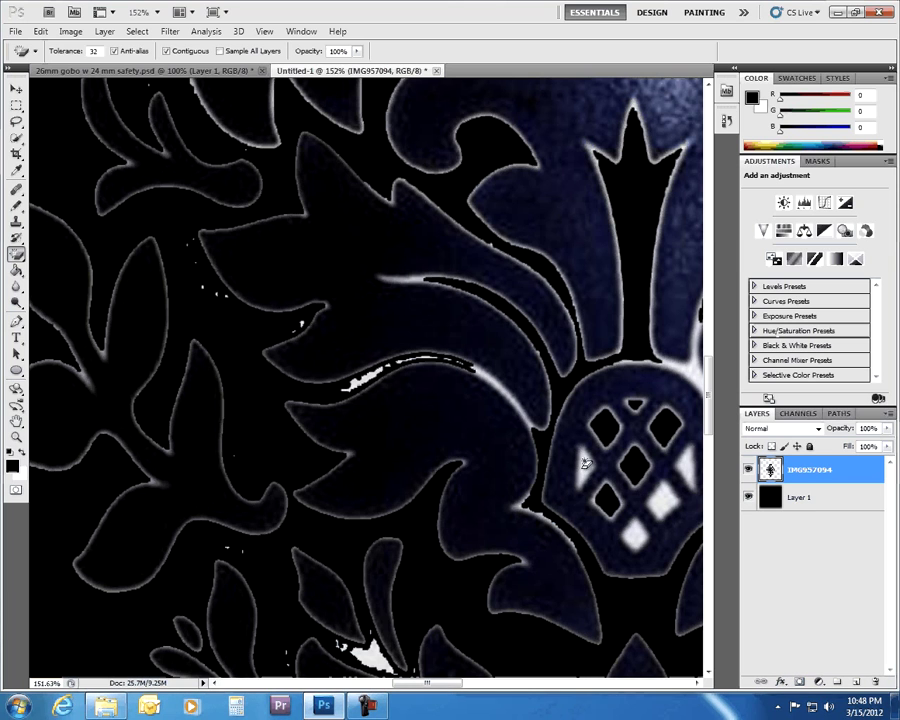
pyautogui.click(636, 534)
pyautogui.click(663, 498)
pyautogui.click(686, 463)
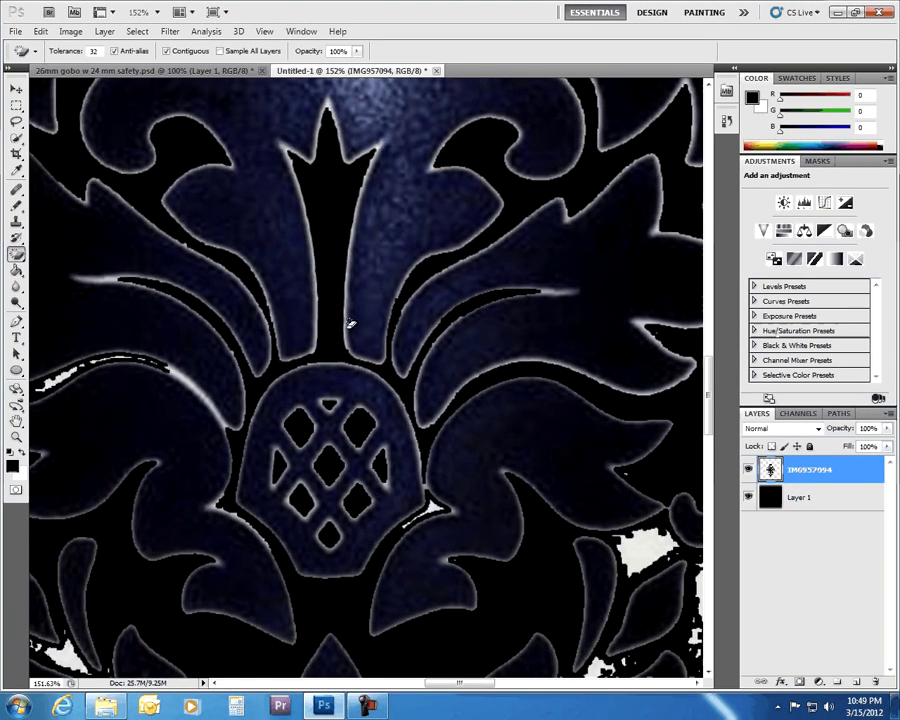
# - Darken the white glow along the left leaf and erase the white blob among the lower leaves
pyautogui.click(174, 375)
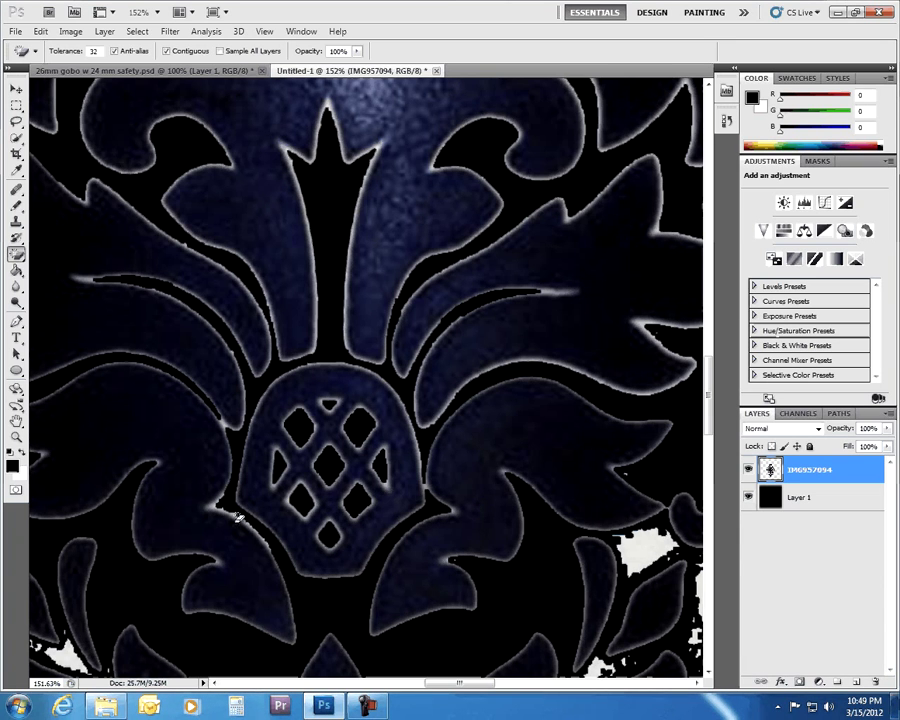
pyautogui.scroll(-5, 645, 557)
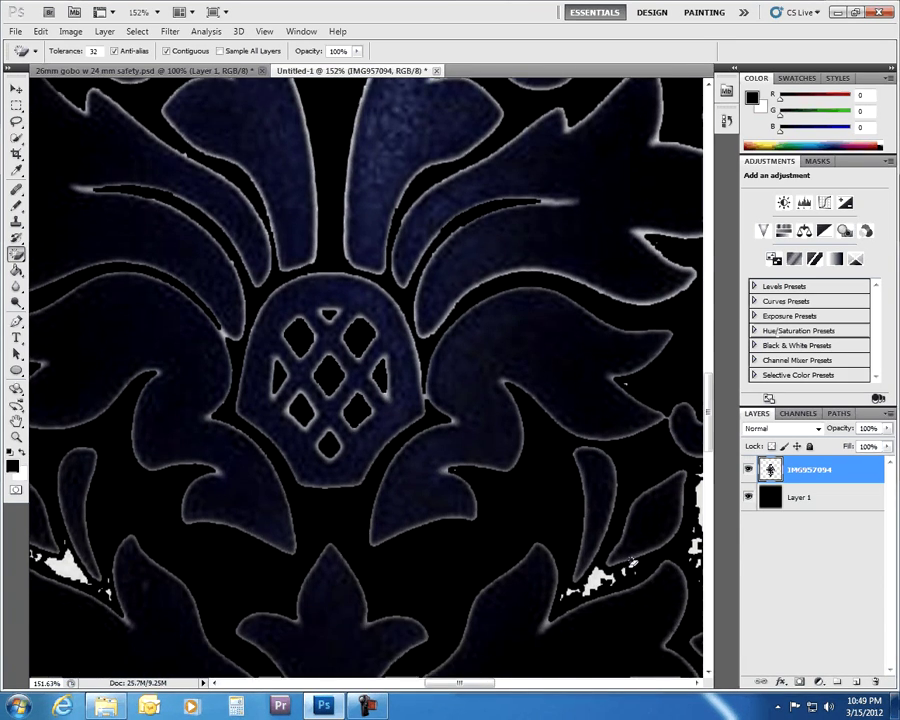
pyautogui.scroll(3, 208, 437)
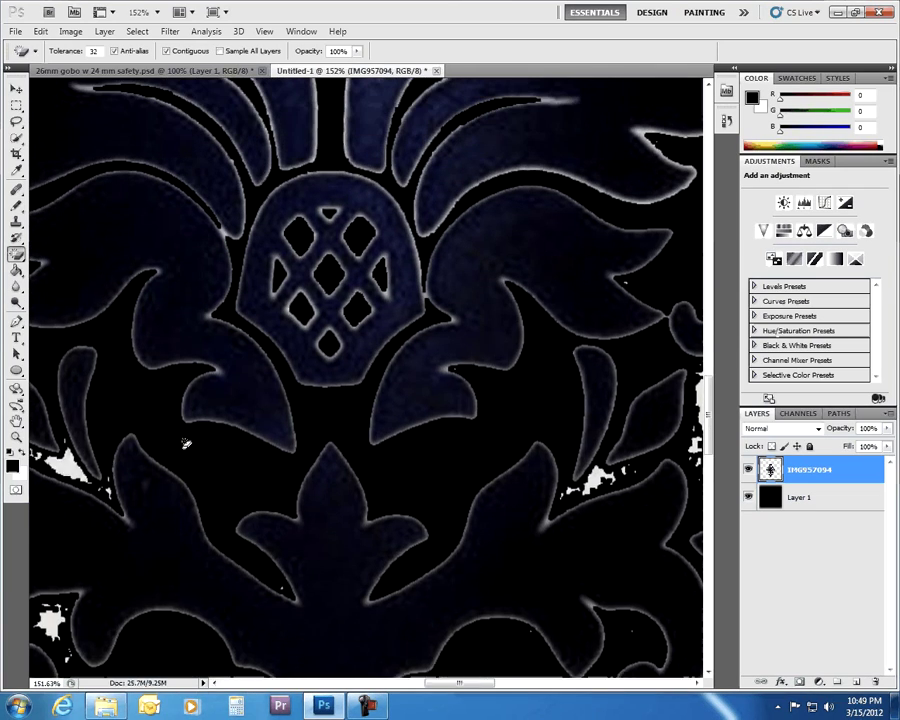
pyautogui.hscroll(-5, 185, 444)
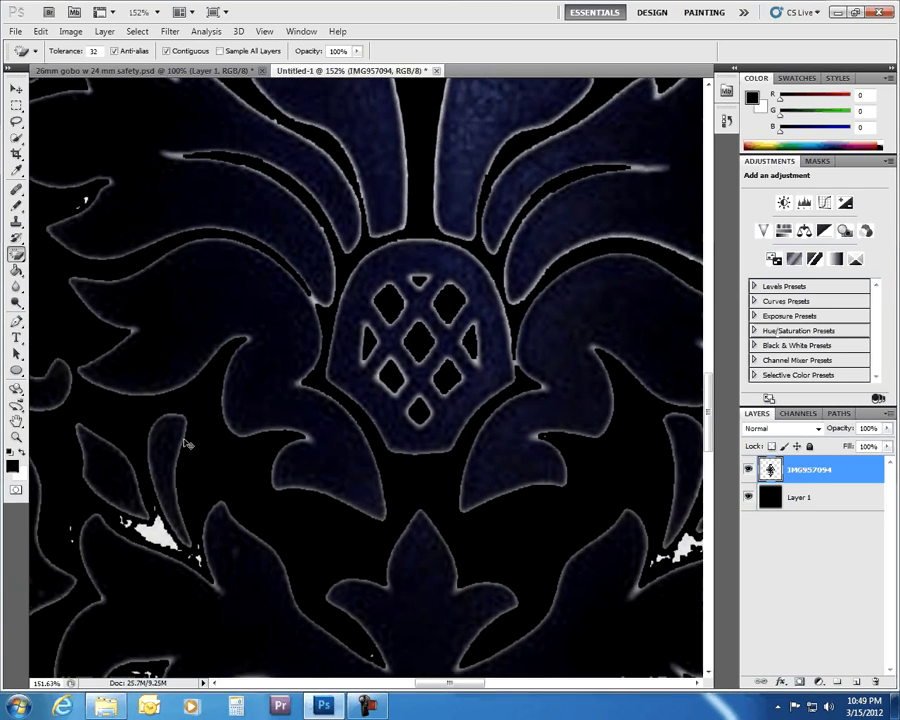
pyautogui.hscroll(-1, 185, 444)
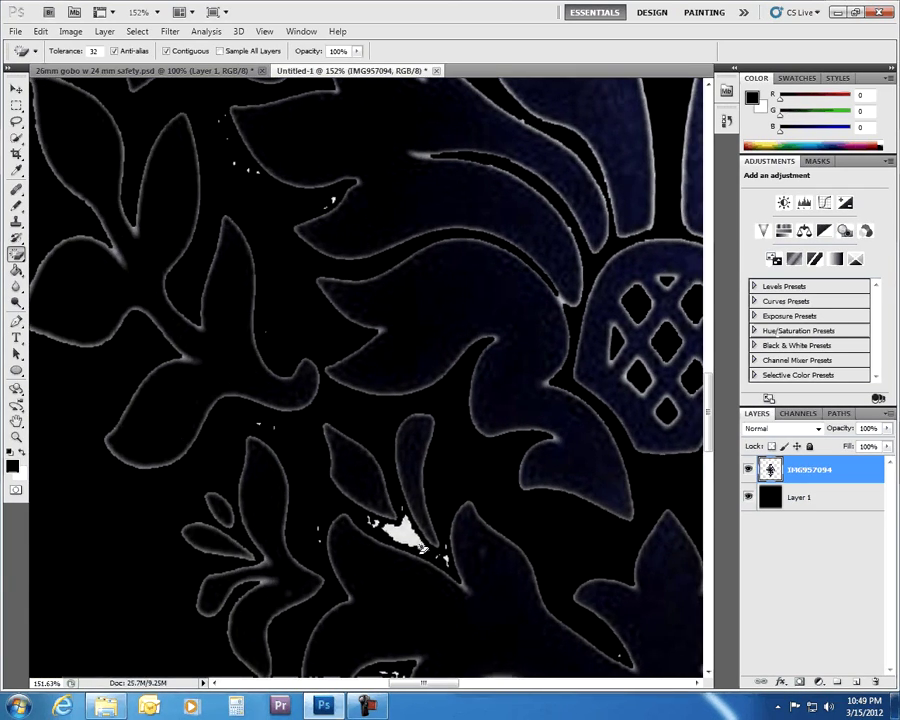
pyautogui.click(405, 537)
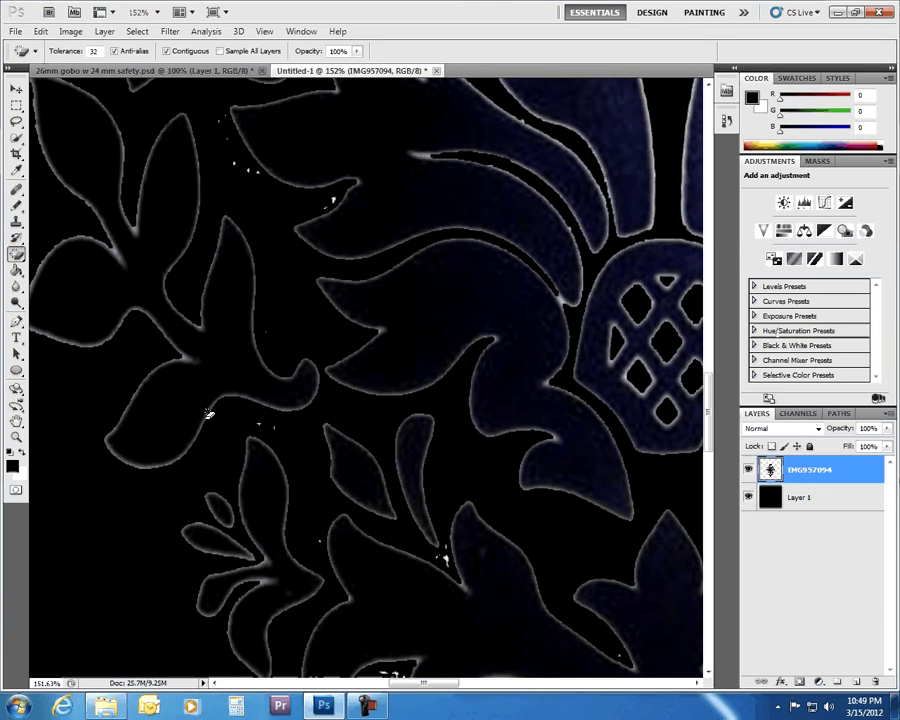
# - Switch to the standard brush Eraser and shrink its brush to 9 px
pyautogui.click(16, 254)
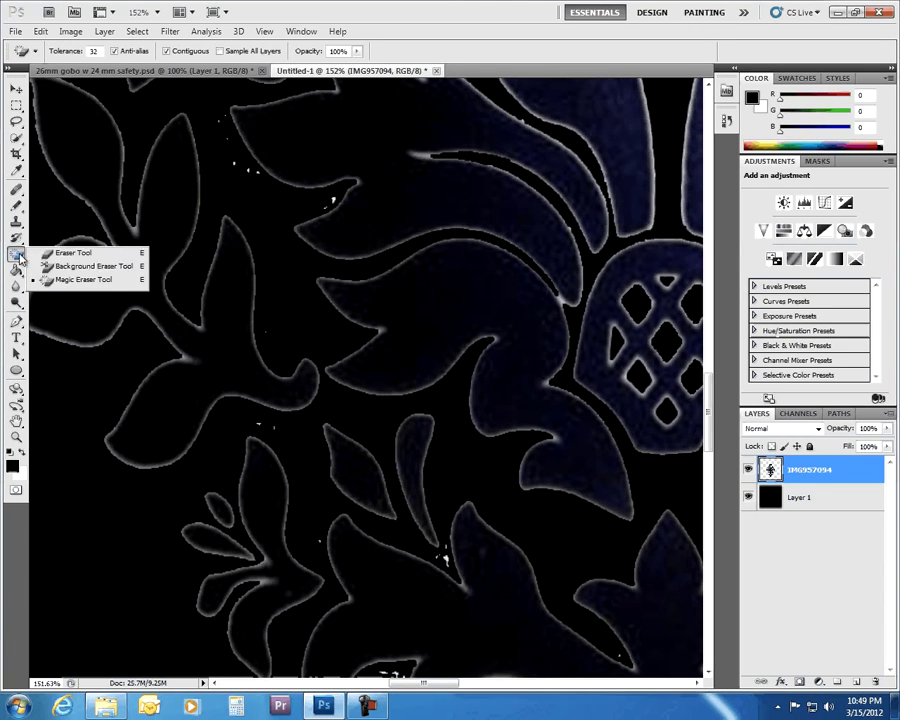
pyautogui.click(70, 251)
pyautogui.click(72, 51)
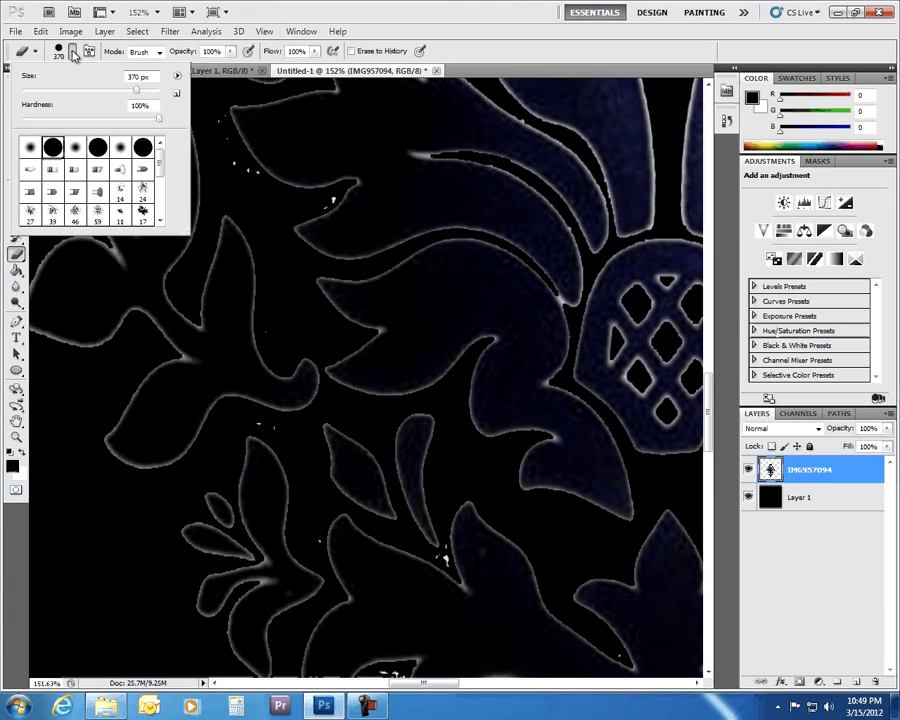
pyautogui.moveTo(40, 92); pyautogui.dragTo(35, 92)
pyautogui.press('Return')
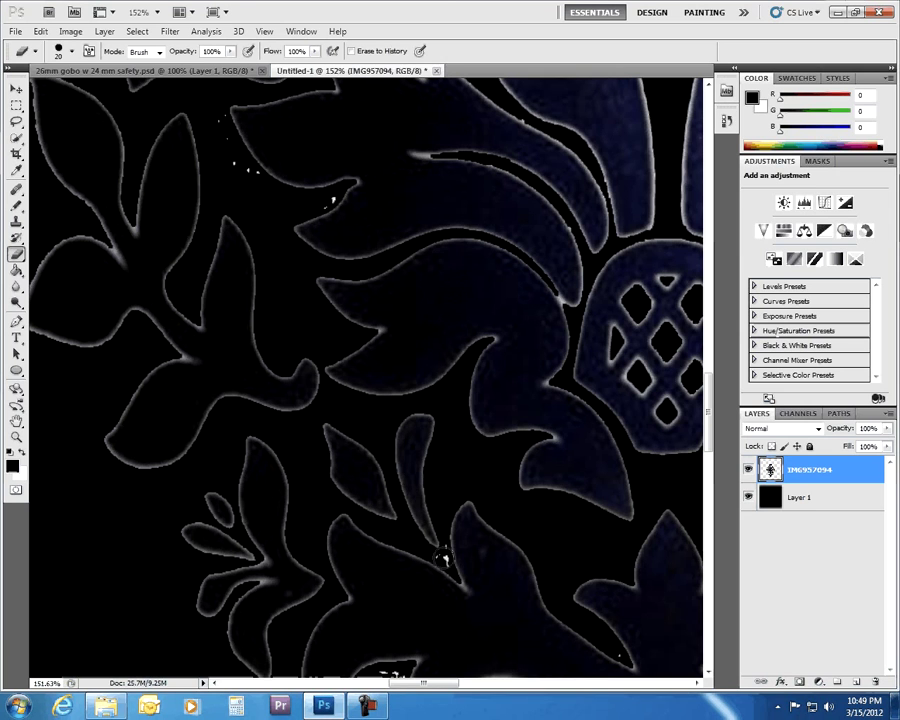
pyautogui.hscroll(-1, 445, 562)
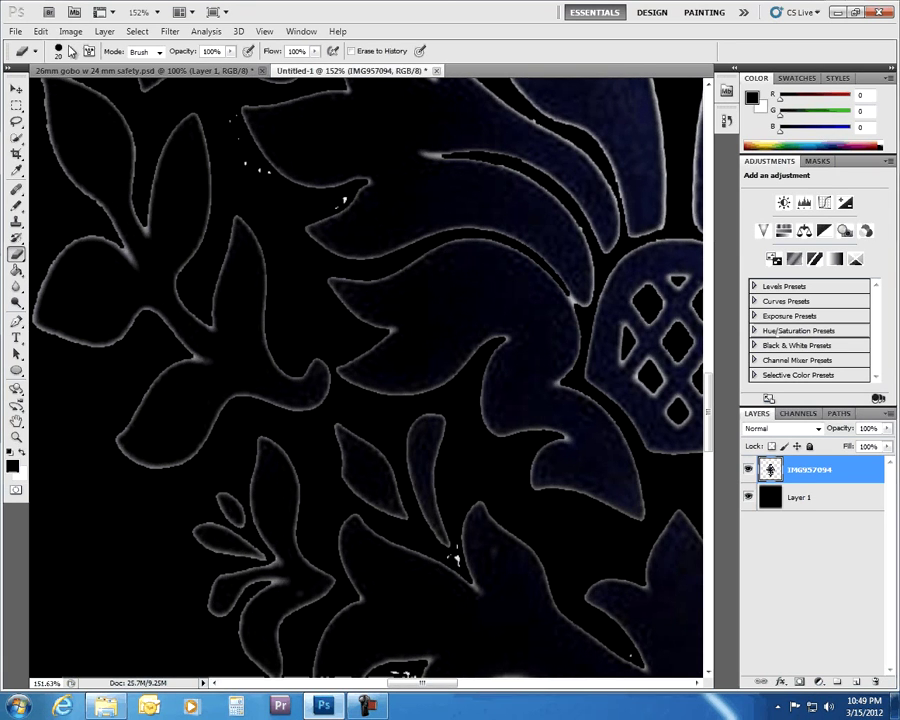
pyautogui.click(72, 51)
pyautogui.moveTo(29, 93); pyautogui.dragTo(27, 92)
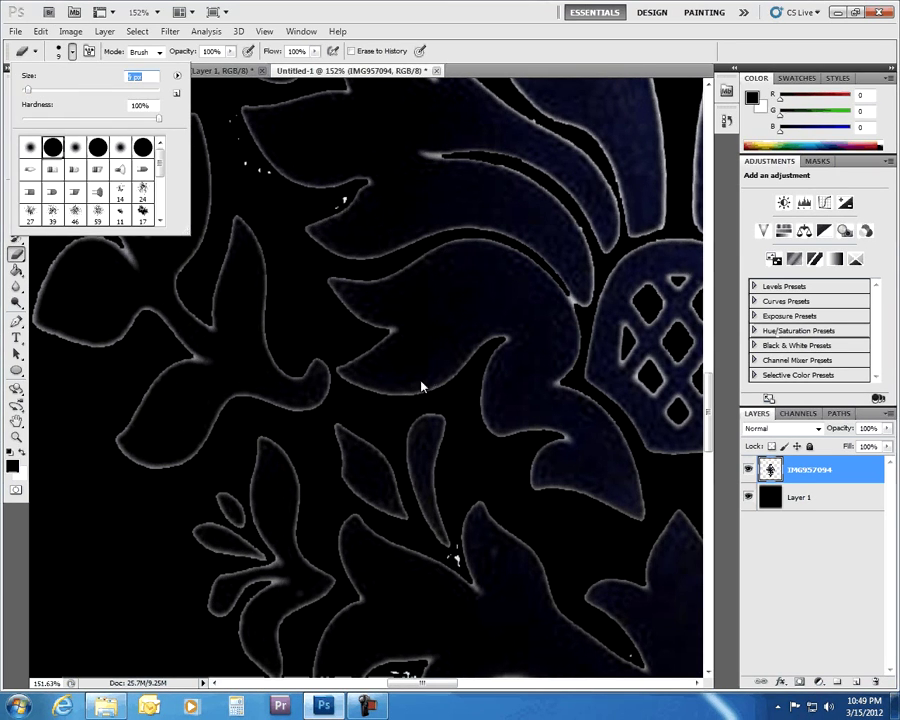
pyautogui.press('Return')
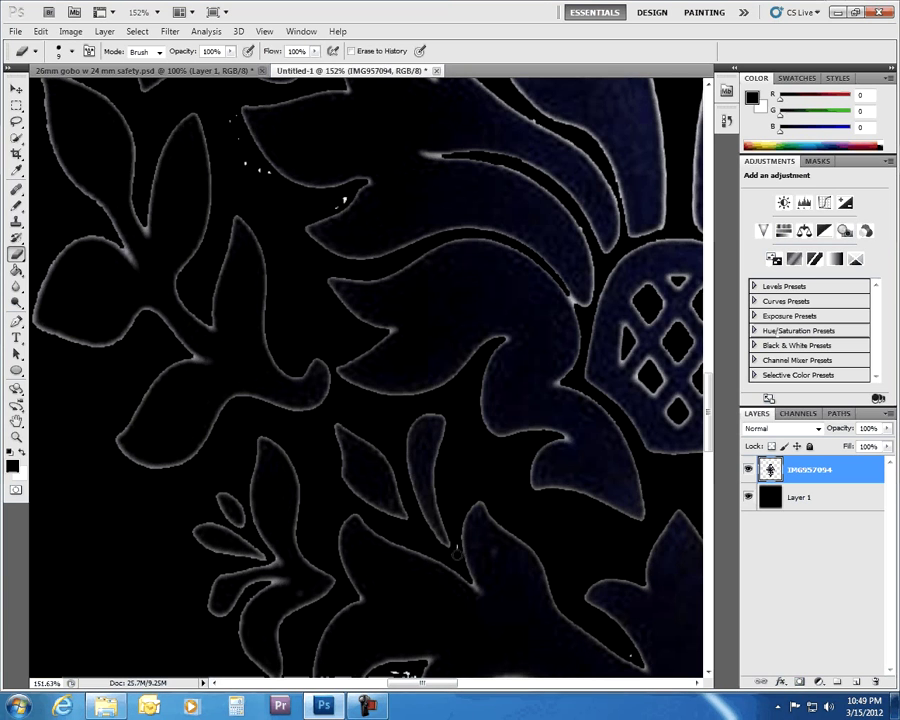
# - Erase the small white specks and most of the large white blob around the damask
pyautogui.scroll(-10, 452, 558)
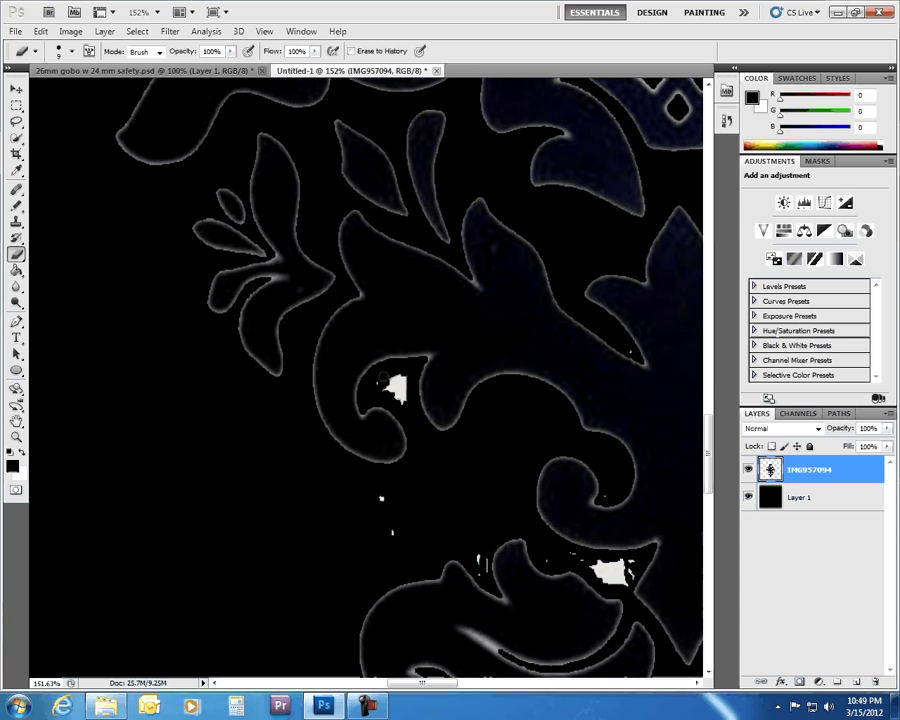
pyautogui.moveTo(399, 377); pyautogui.dragTo(402, 406)
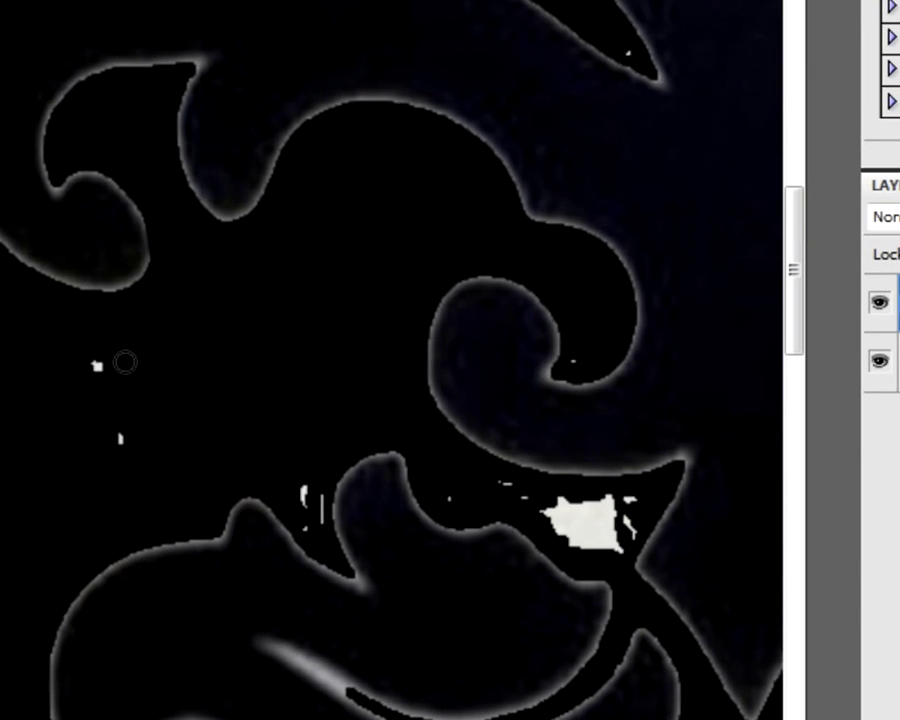
pyautogui.click(97, 366)
pyautogui.click(120, 438)
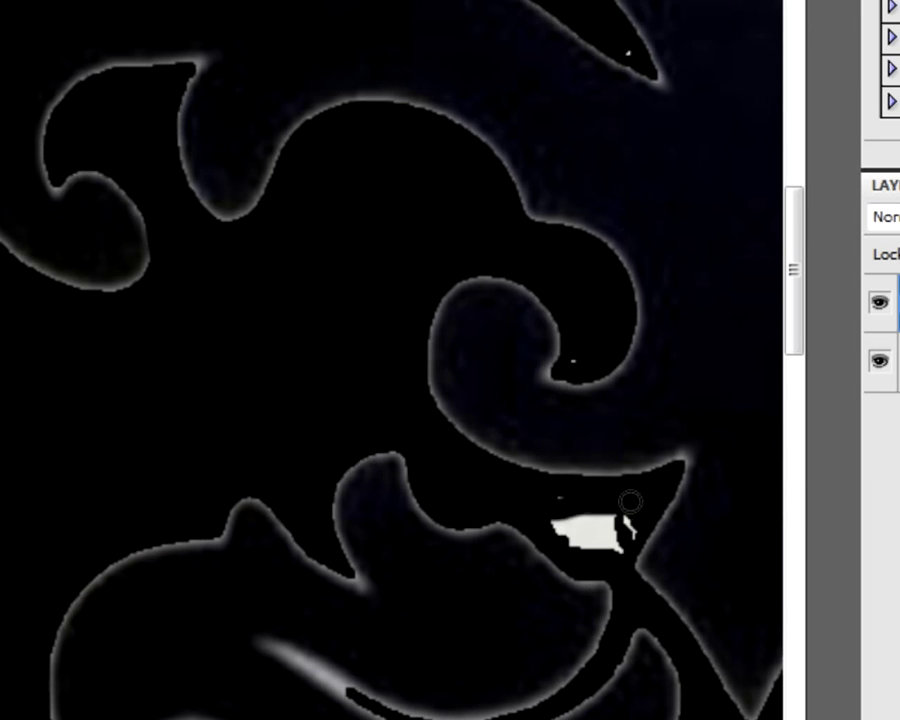
pyautogui.moveTo(551, 496)
pyautogui.mouseDown()
pyautogui.moveTo(561, 529)
pyautogui.moveTo(583, 517)
pyautogui.moveTo(577, 513)
pyautogui.moveTo(602, 538)
pyautogui.moveTo(618, 536)
pyautogui.moveTo(622, 522)
pyautogui.moveTo(620, 533)
pyautogui.mouseUp()
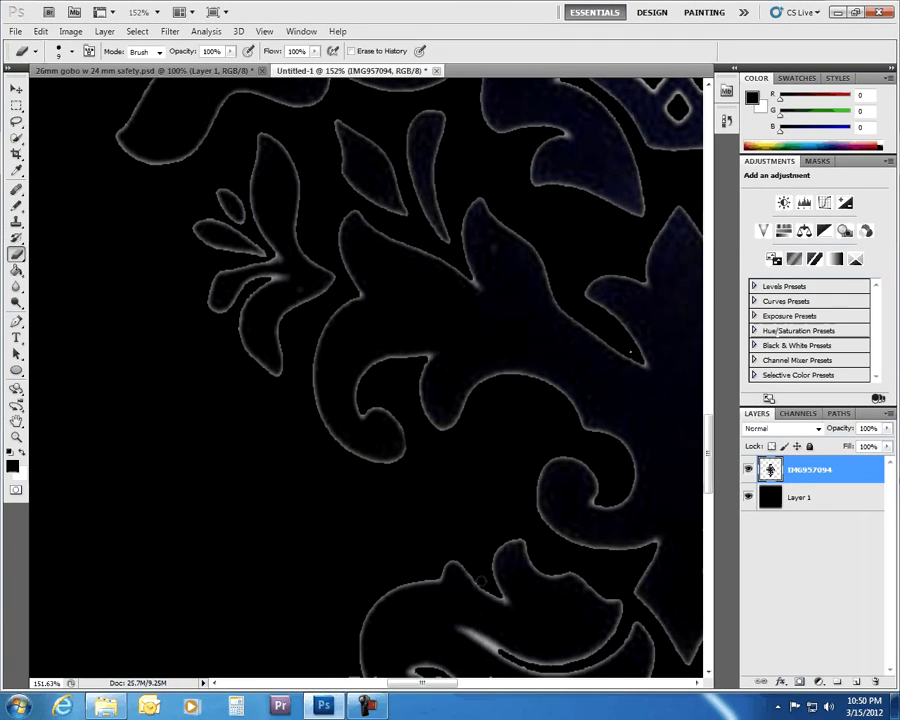
pyautogui.scroll(-10, 481, 581)
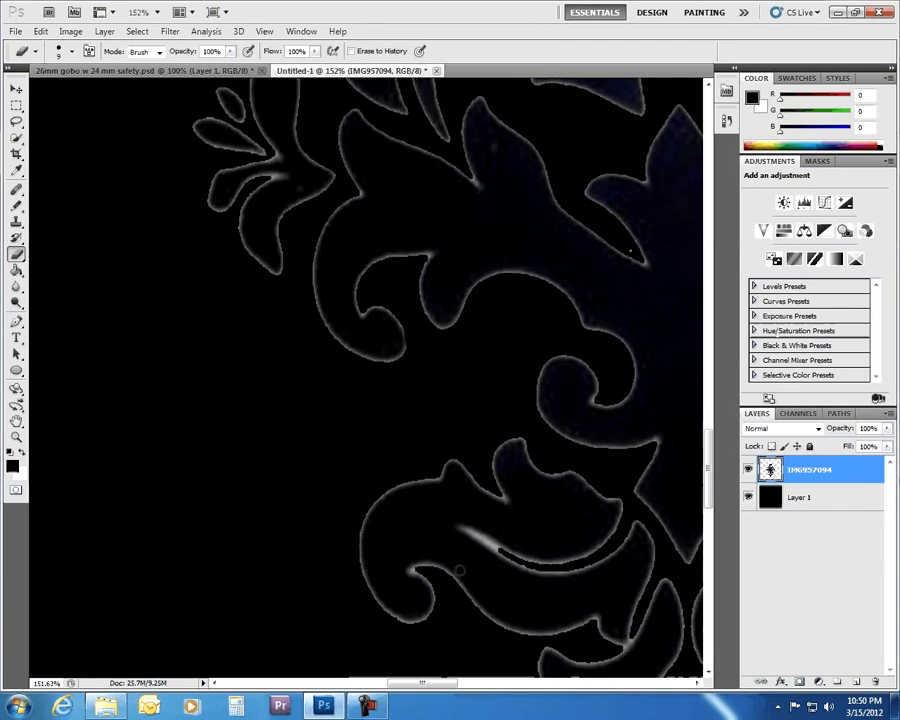
pyautogui.hscroll(6, 461, 565)
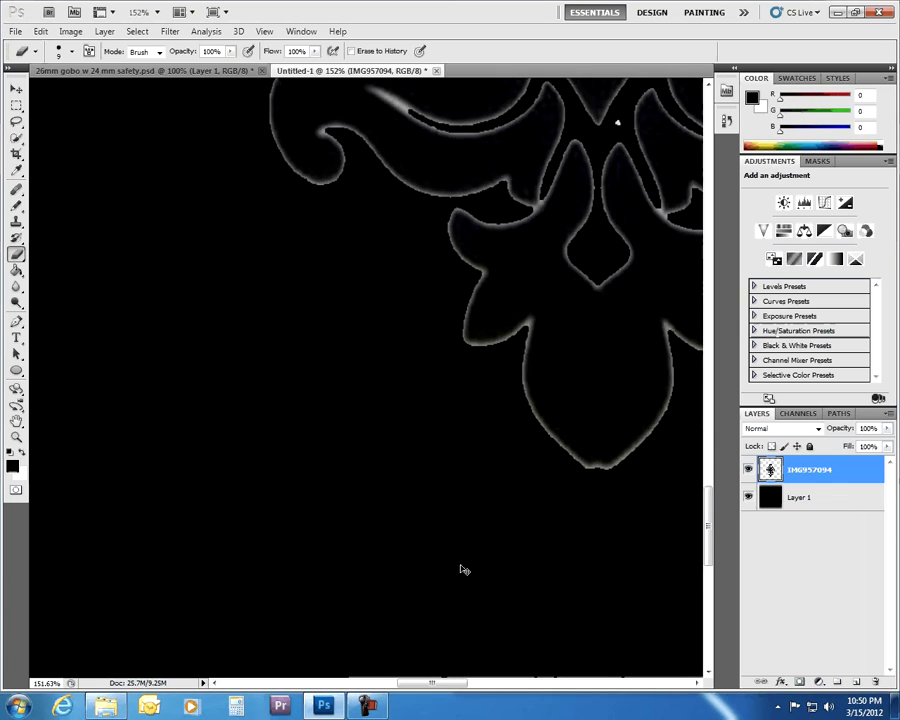
pyautogui.scroll(8, 493, 517)
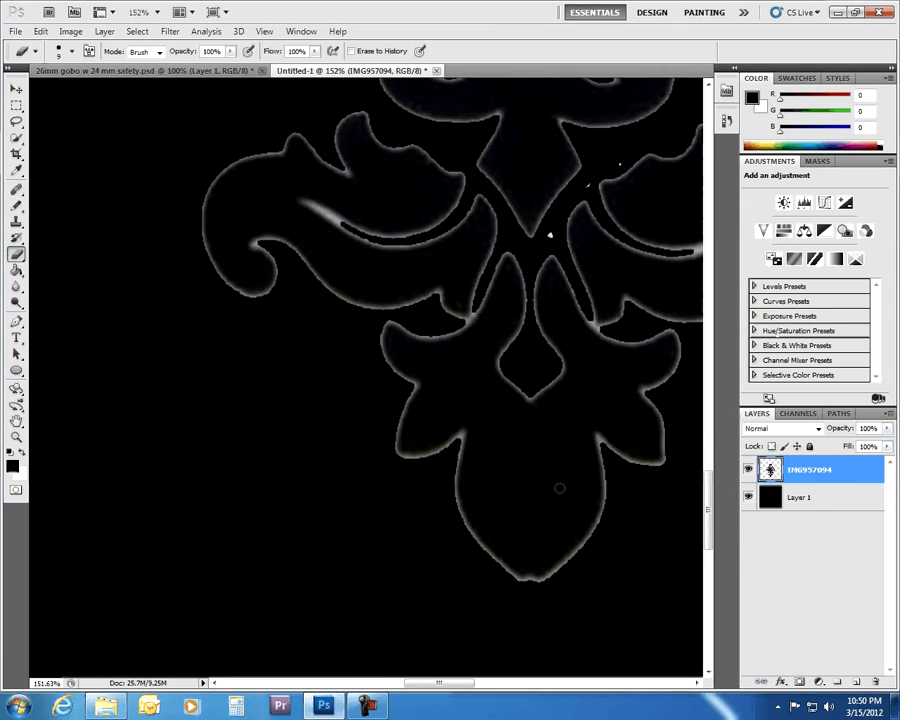
pyautogui.hscroll(2, 558, 492)
pyautogui.hscroll(2, 558, 492)
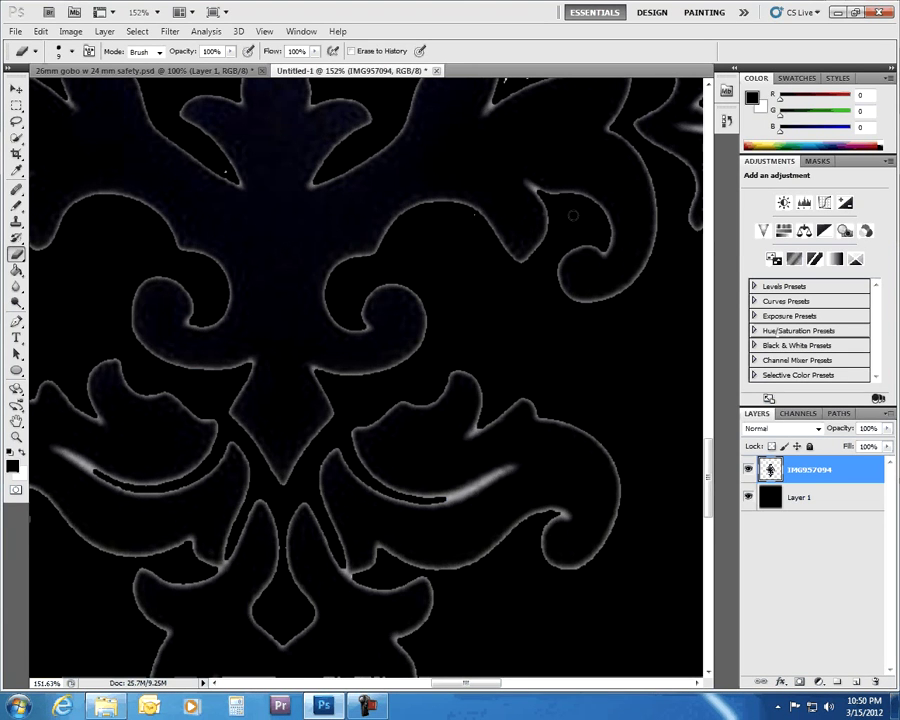
pyautogui.scroll(2, 197, 241)
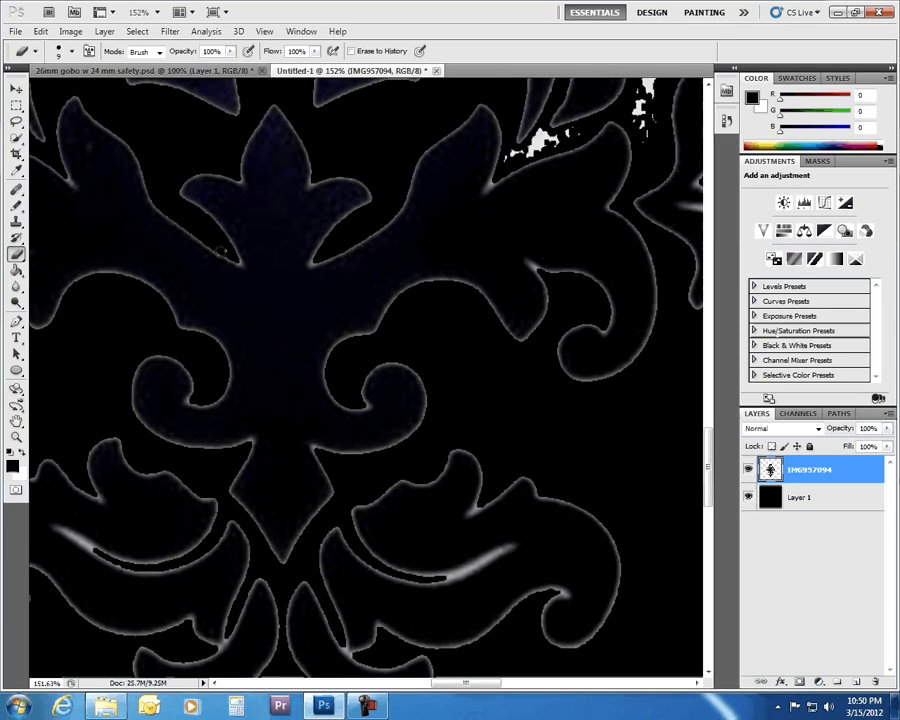
pyautogui.scroll(6, 491, 200)
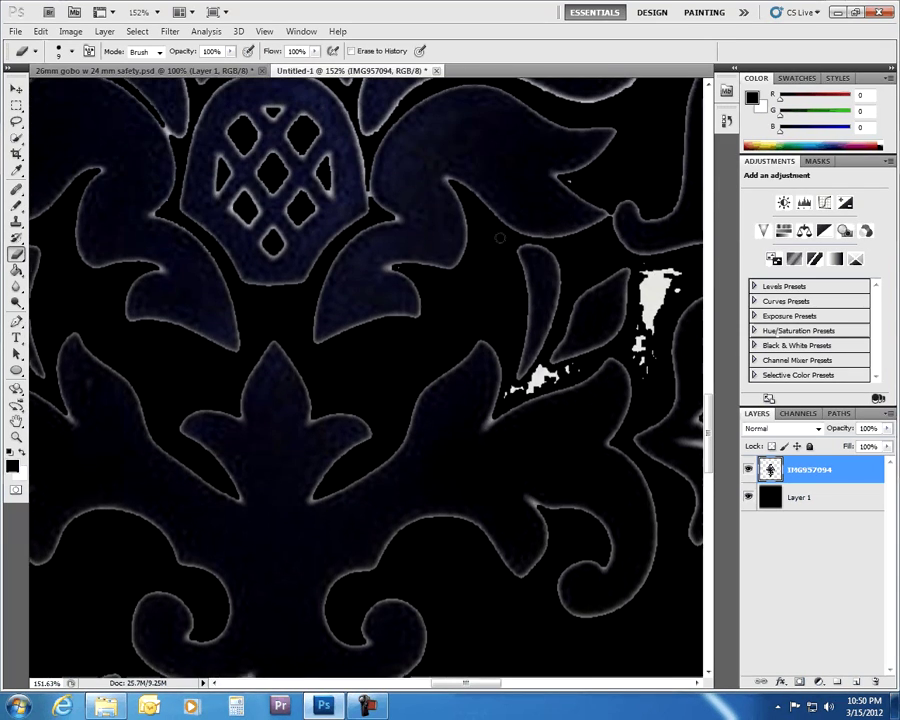
pyautogui.hscroll(4, 495, 220)
pyautogui.hscroll(2, 500, 243)
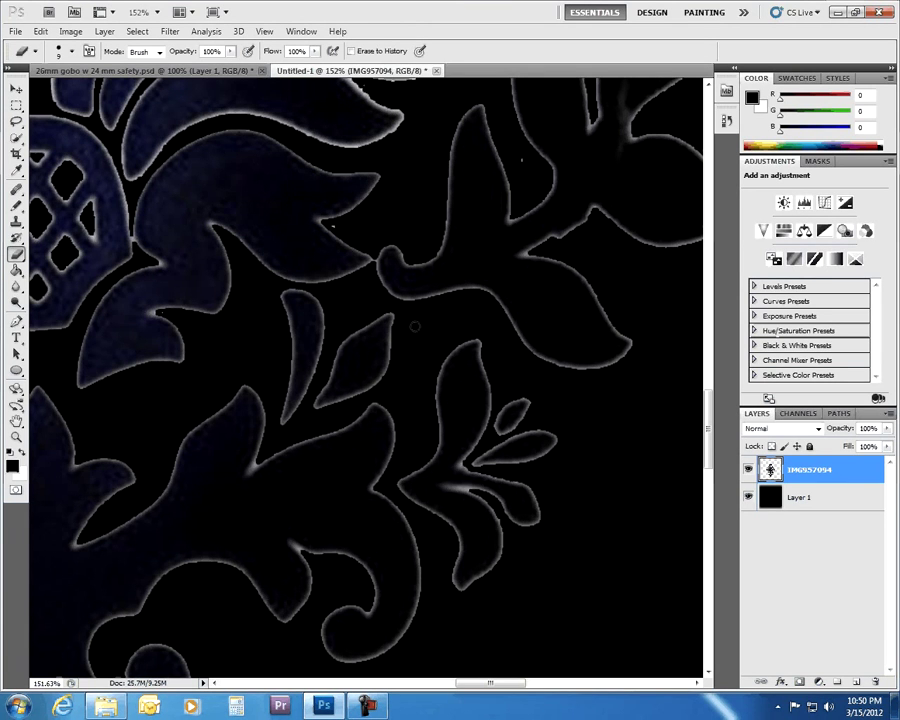
pyautogui.scroll(5, 415, 326)
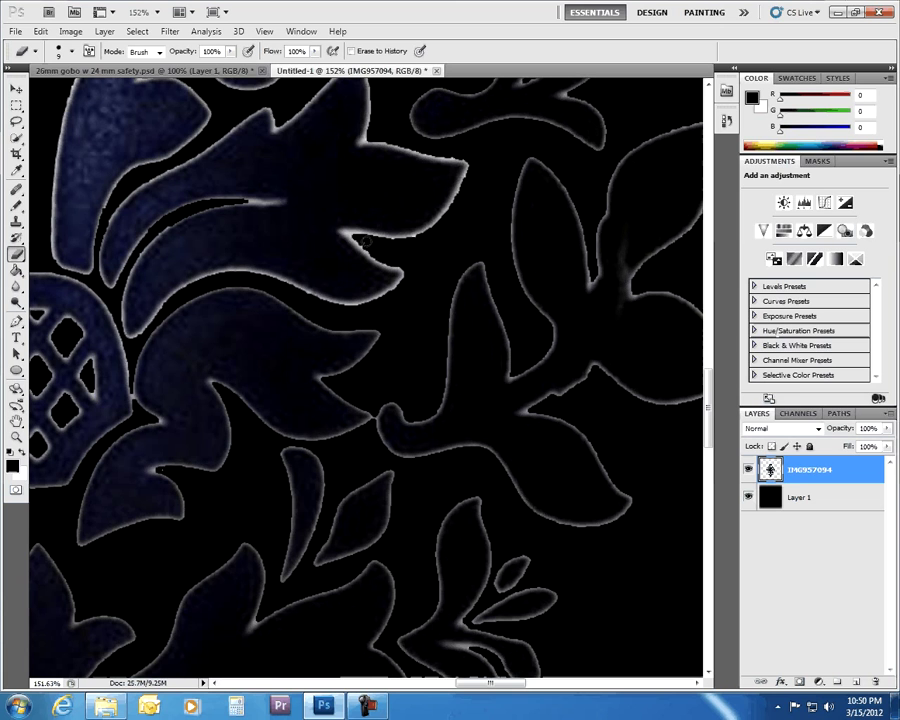
pyautogui.scroll(12, 430, 258)
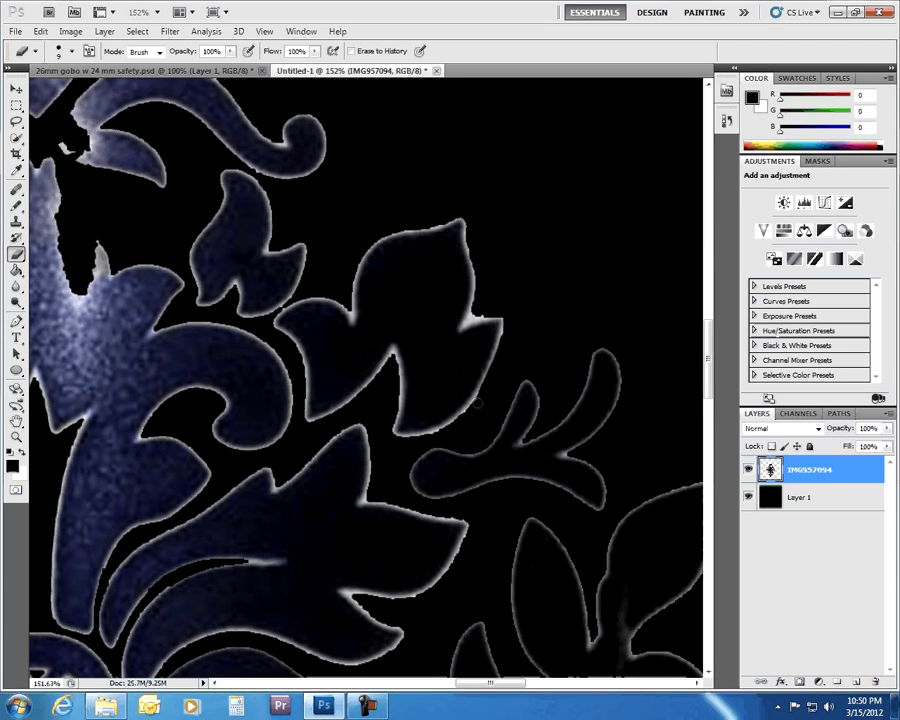
pyautogui.scroll(6, 345, 376)
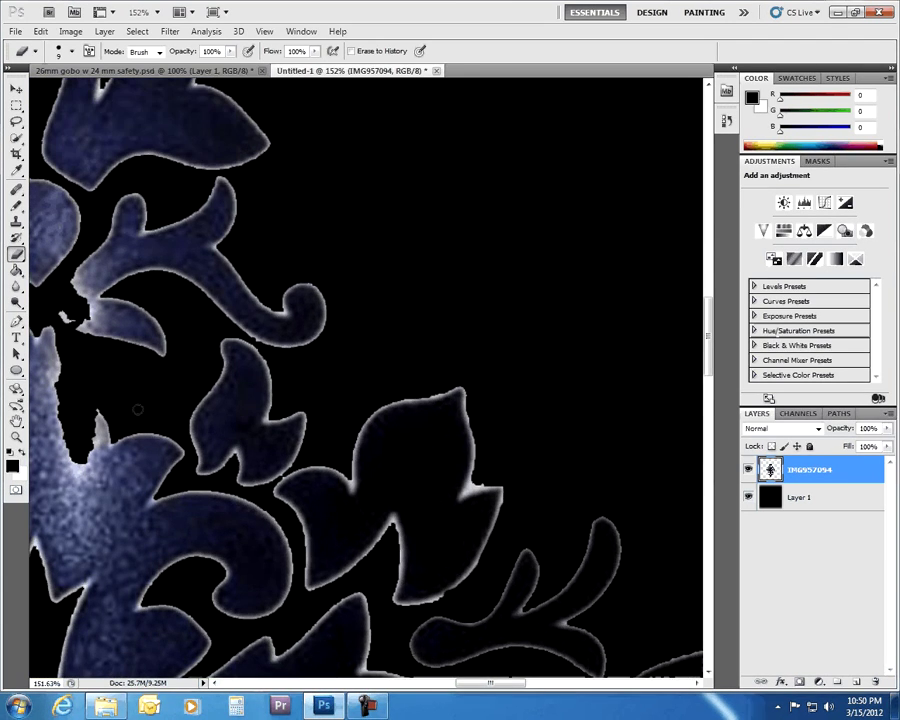
pyautogui.hscroll(-10, 93, 415)
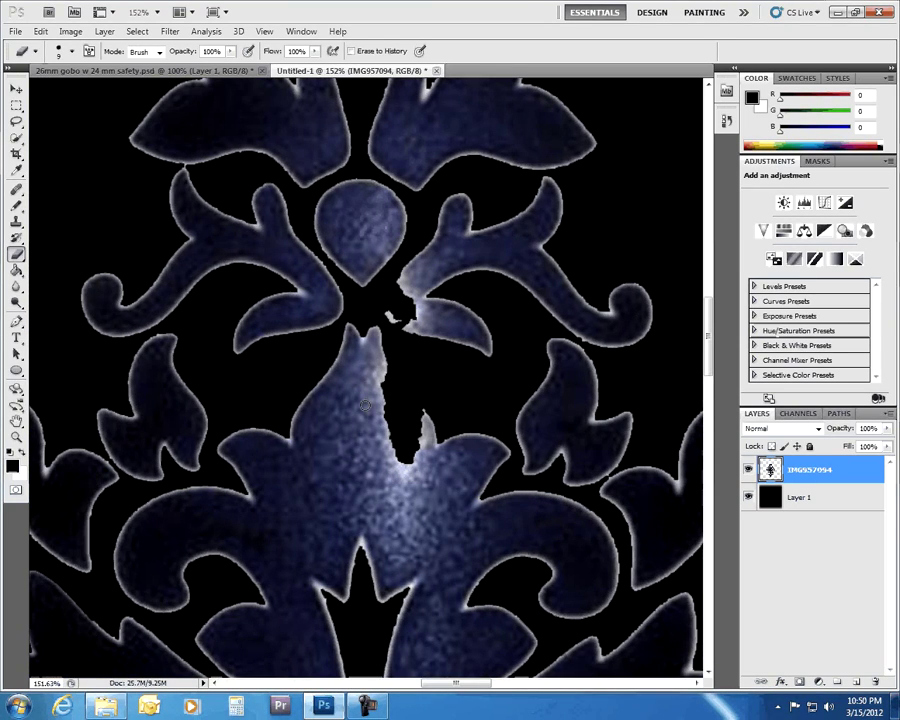
pyautogui.scroll(-5, 365, 405)
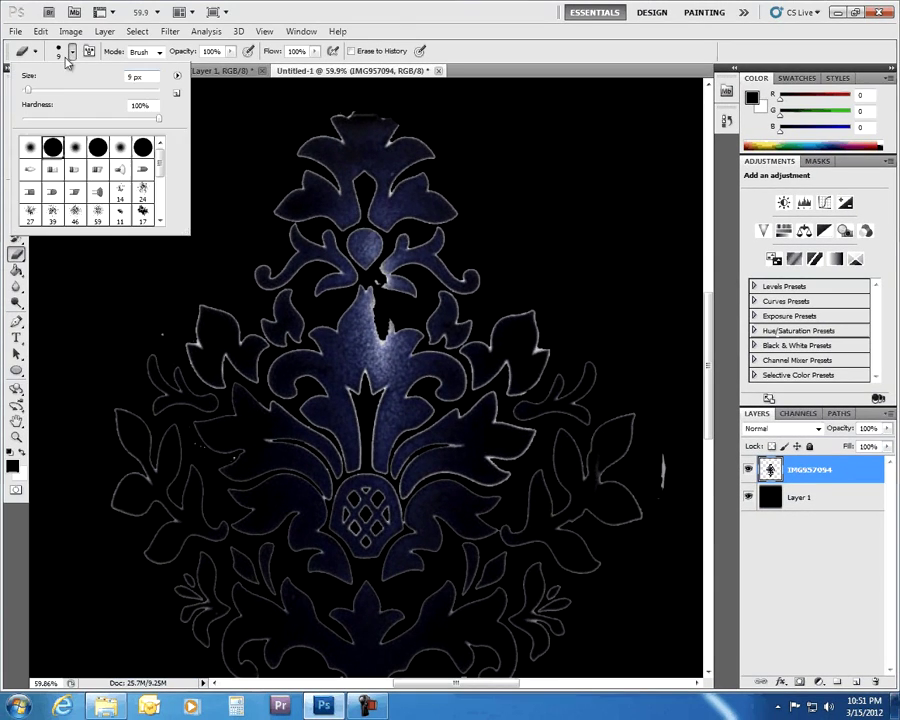
# - Set the eraser brush size to 12 px
pyautogui.click(62, 90)
pyautogui.press('Return')
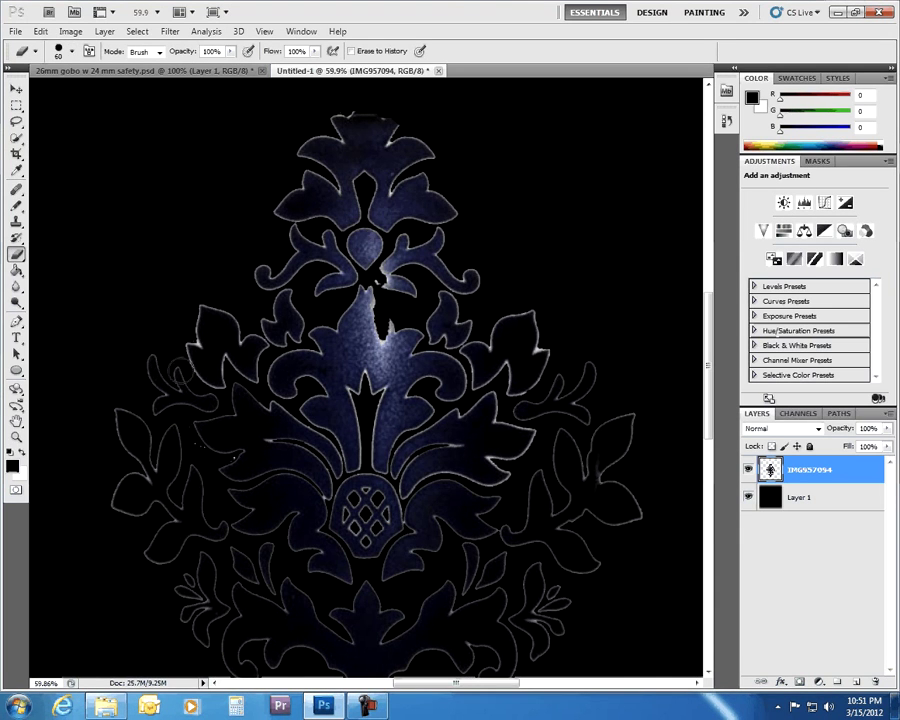
pyautogui.click(70, 56)
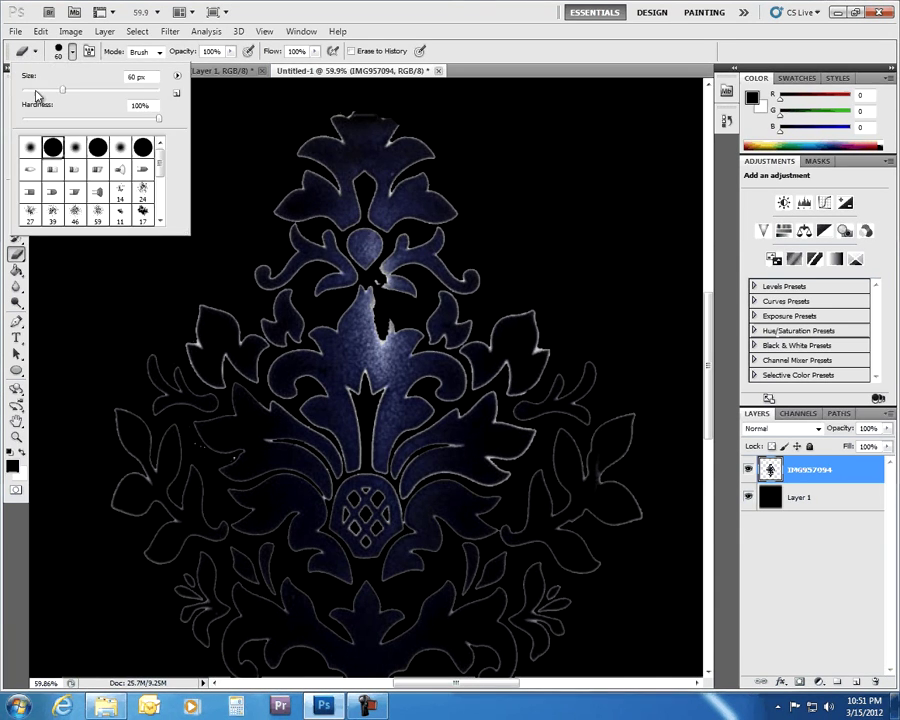
pyautogui.click(30, 89)
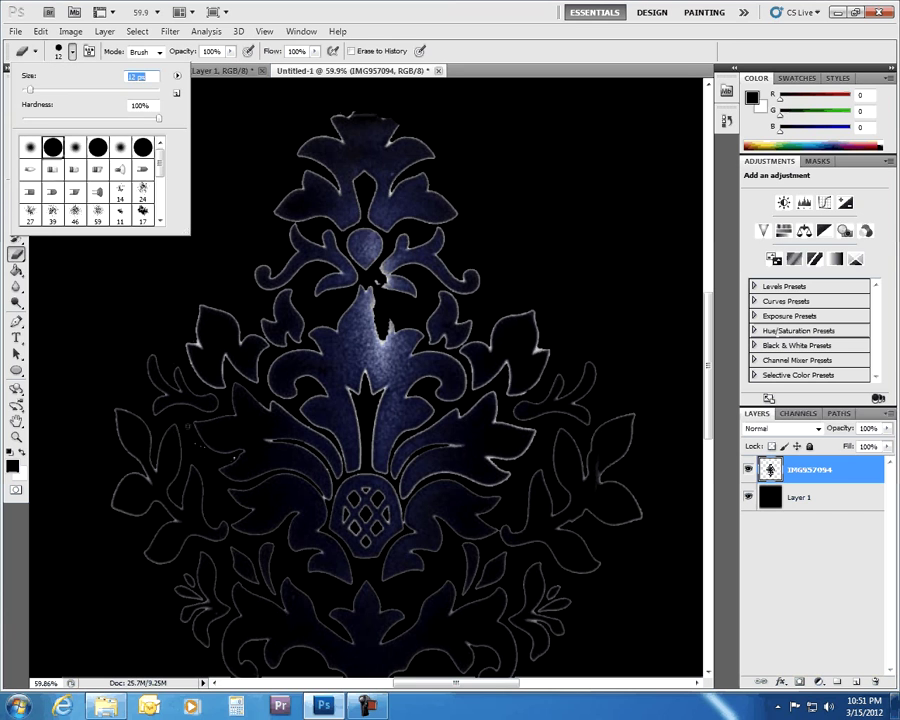
pyautogui.press('Return')
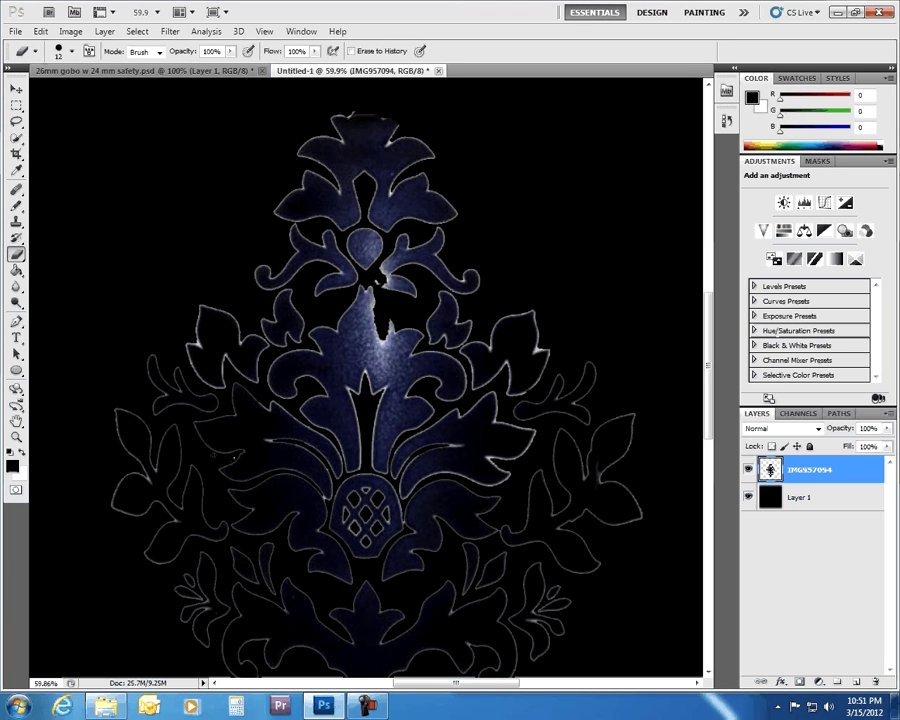
# - Zoom out to view the cleaned-up damask motif
pyautogui.scroll(6, 235, 460)
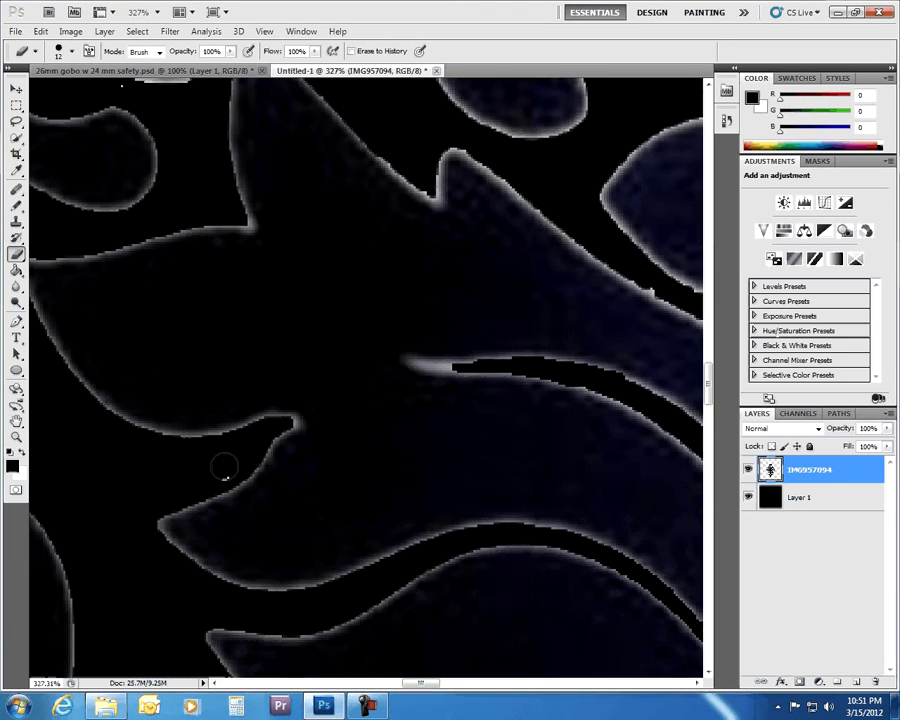
pyautogui.scroll(5, 28, 360)
pyautogui.scroll(1, 88, 357)
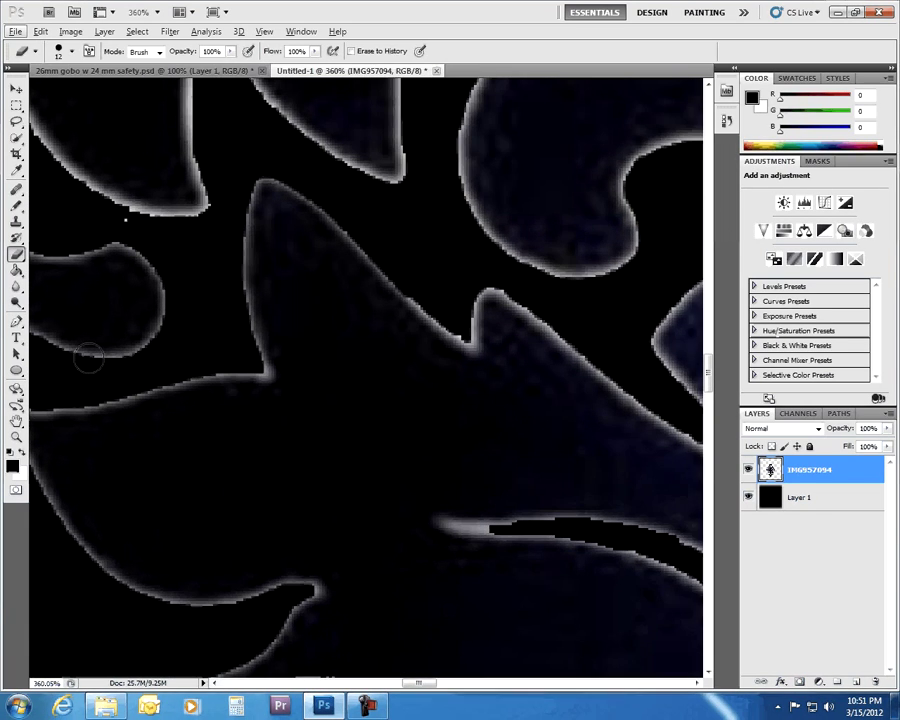
pyautogui.hscroll(-5, 88, 357)
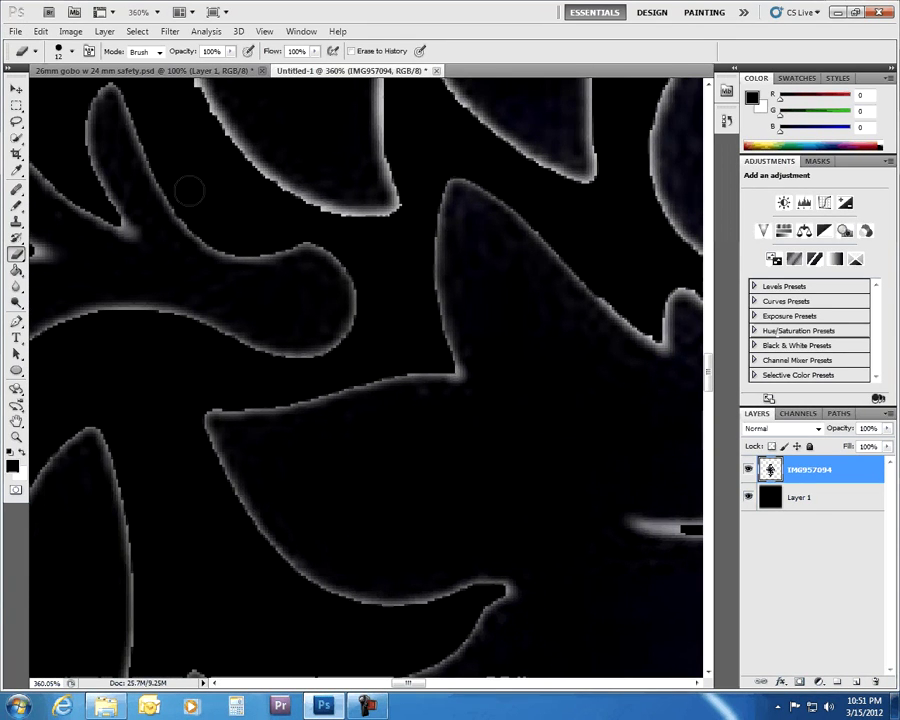
pyautogui.scroll(3, 187, 187)
pyautogui.scroll(3, 110, 213)
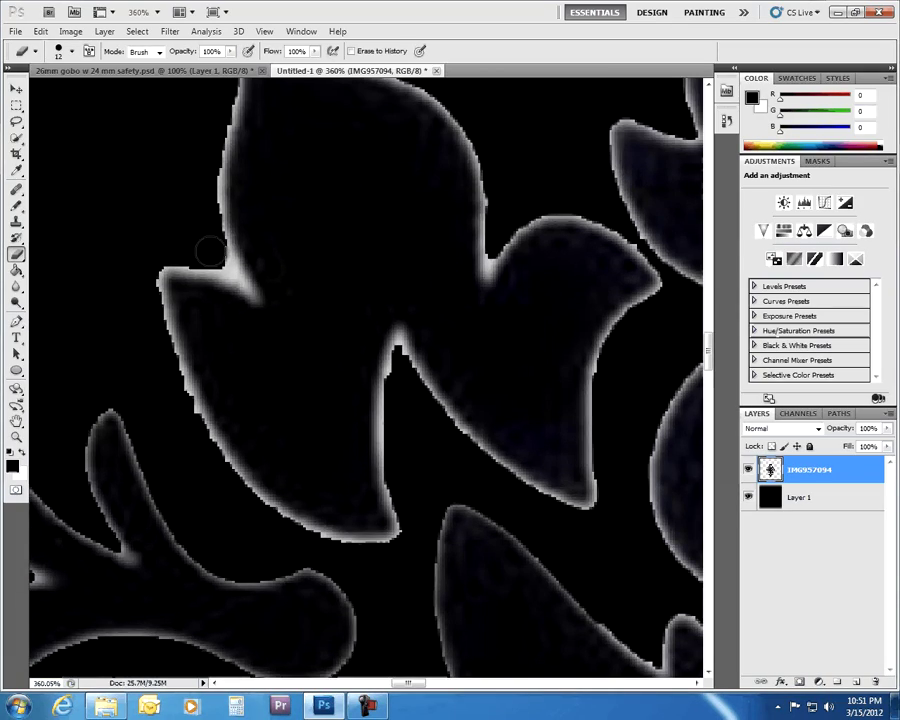
pyautogui.scroll(5, 170, 205)
pyautogui.scroll(-7, 171, 206)
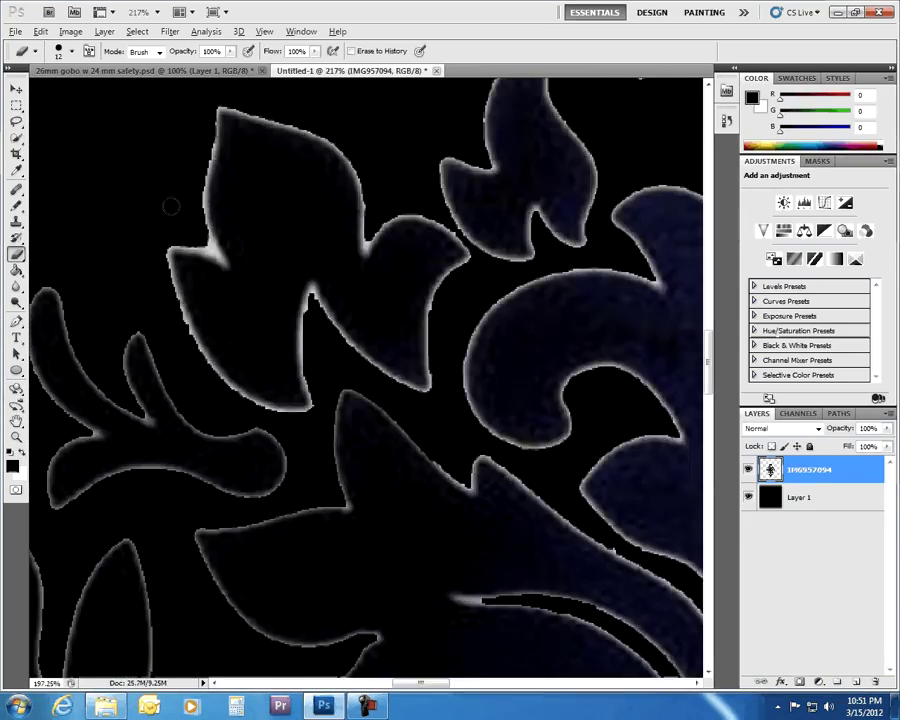
pyautogui.scroll(-8, 170, 205)
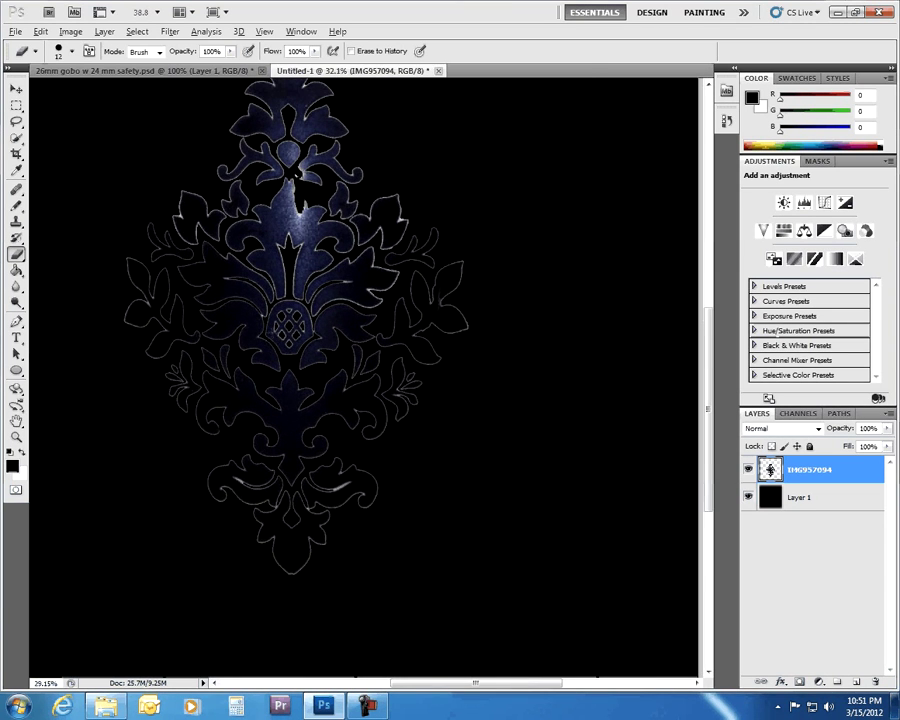
pyautogui.scroll(-1, 194, 236)
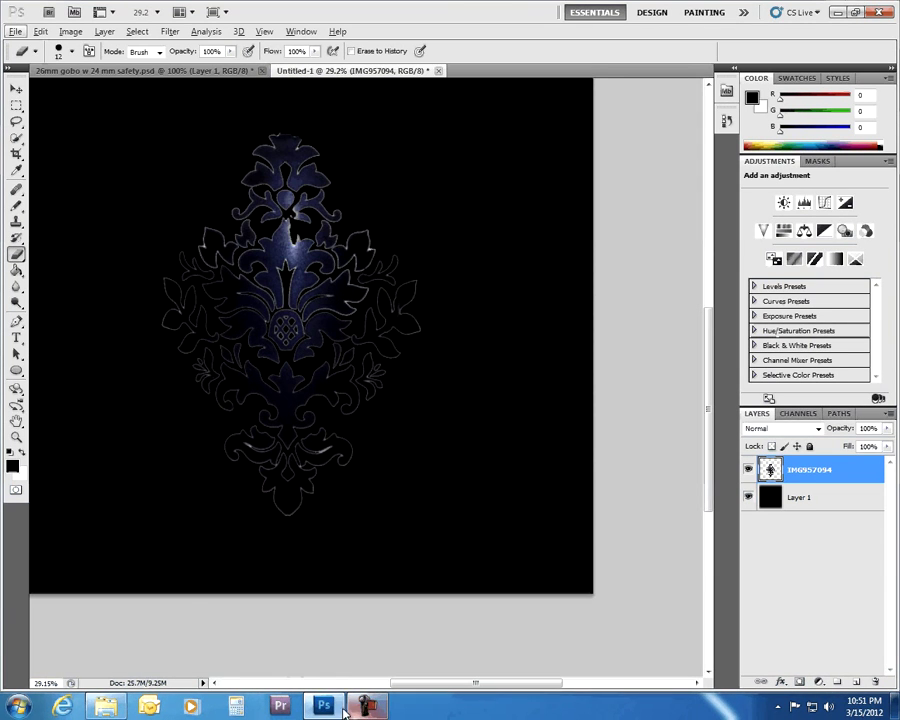
# - View IMG957094.jpg from the Gobo Pics folder in IrfanView, then close it
pyautogui.click(105, 705)
pyautogui.press('Return')
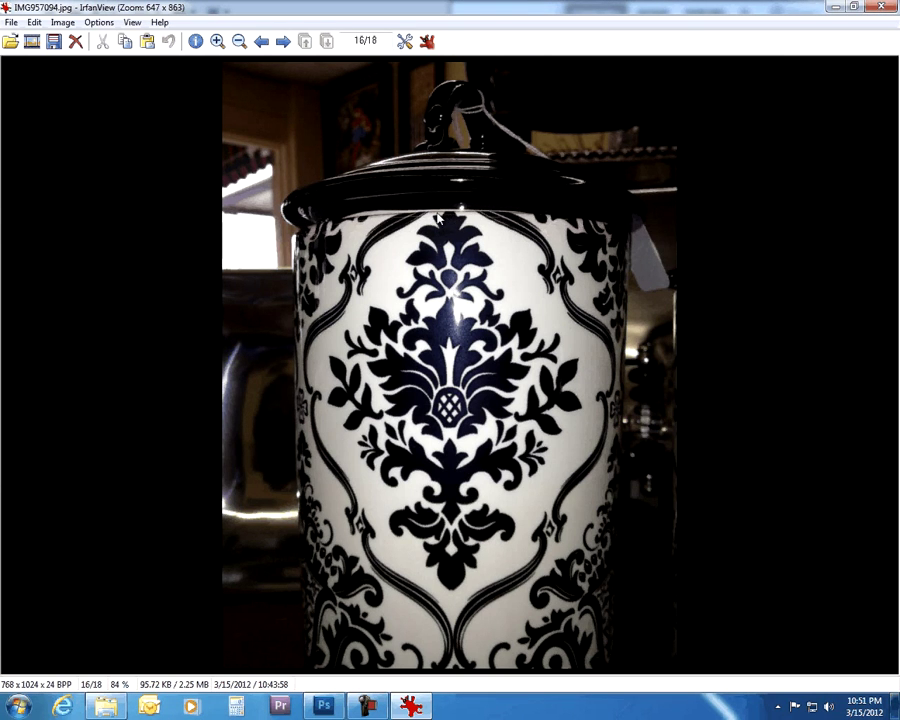
pyautogui.press('Escape')
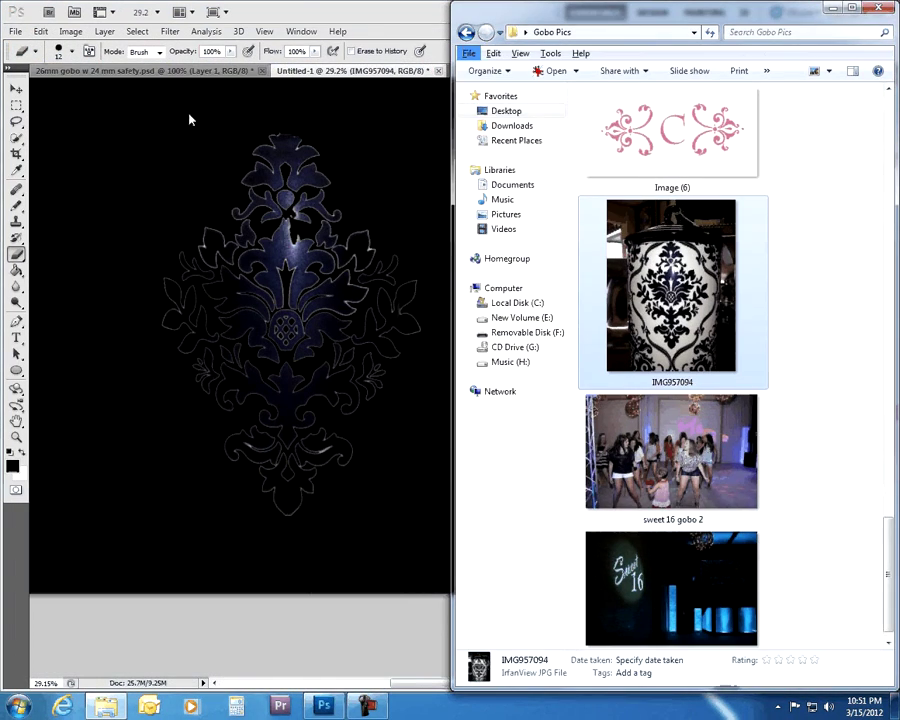
# - Back in Photoshop, drag an ornament piece of Layer 2 to the lower right
pyautogui.click(306, 8)
pyautogui.scroll(5, 210, 238)
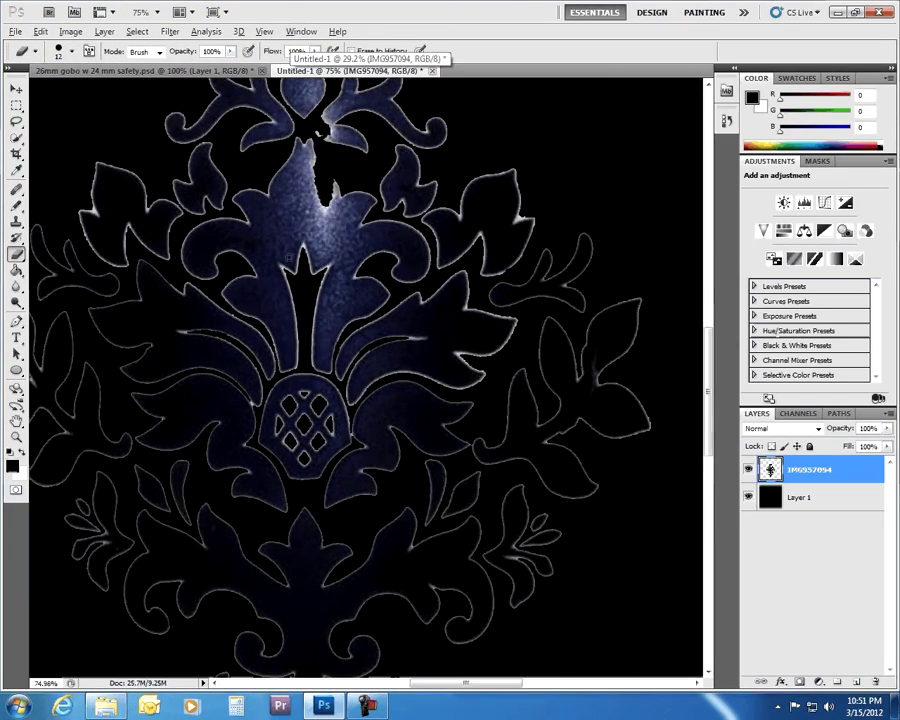
pyautogui.scroll(2, 225, 175)
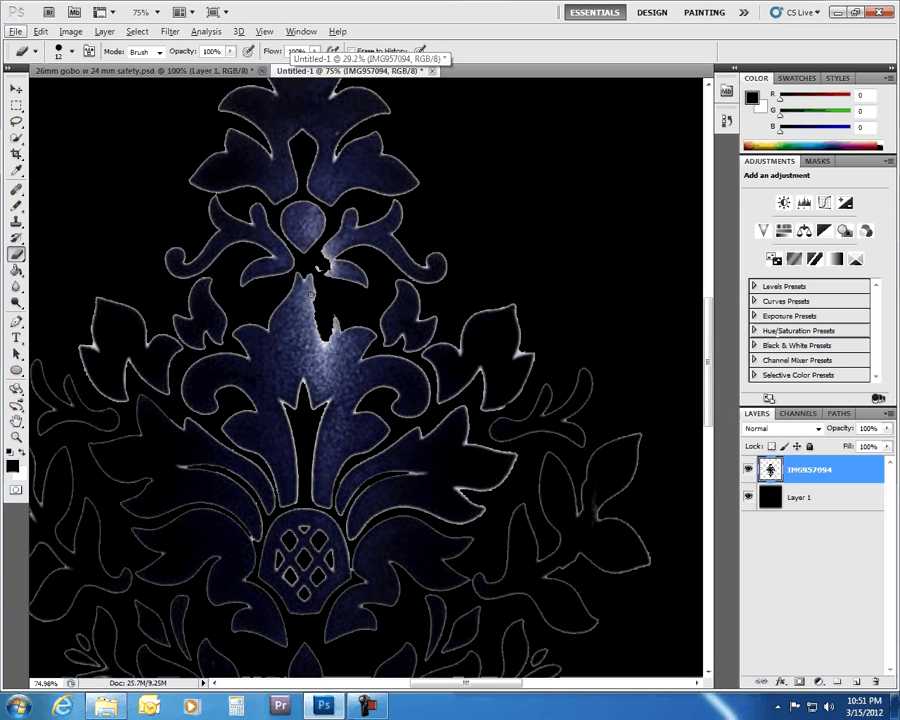
pyautogui.scroll(2, 225, 175)
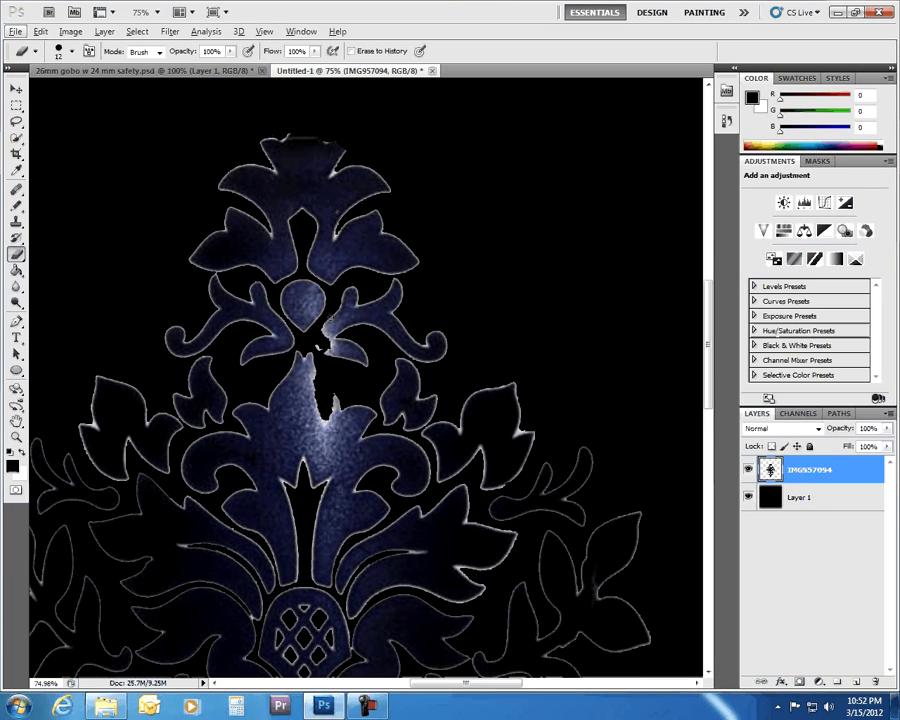
pyautogui.scroll(-2, 365, 378)
pyautogui.scroll(1, 230, 220)
pyautogui.scroll(-2, 230, 220)
pyautogui.scroll(-2, 320, 230)
pyautogui.scroll(-3, 320, 230)
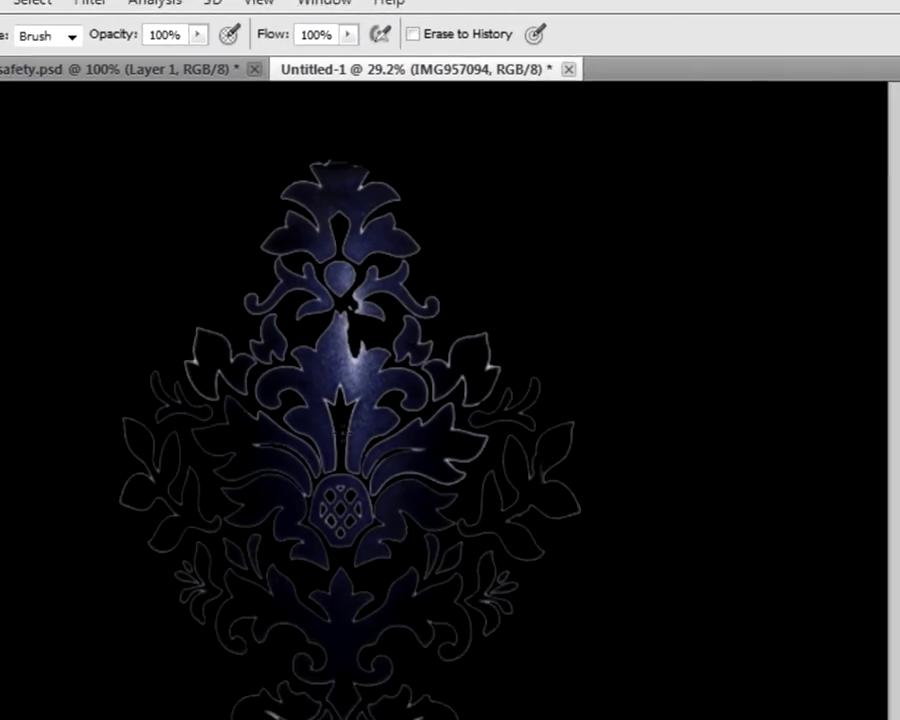
pyautogui.scroll(1, 388, 434)
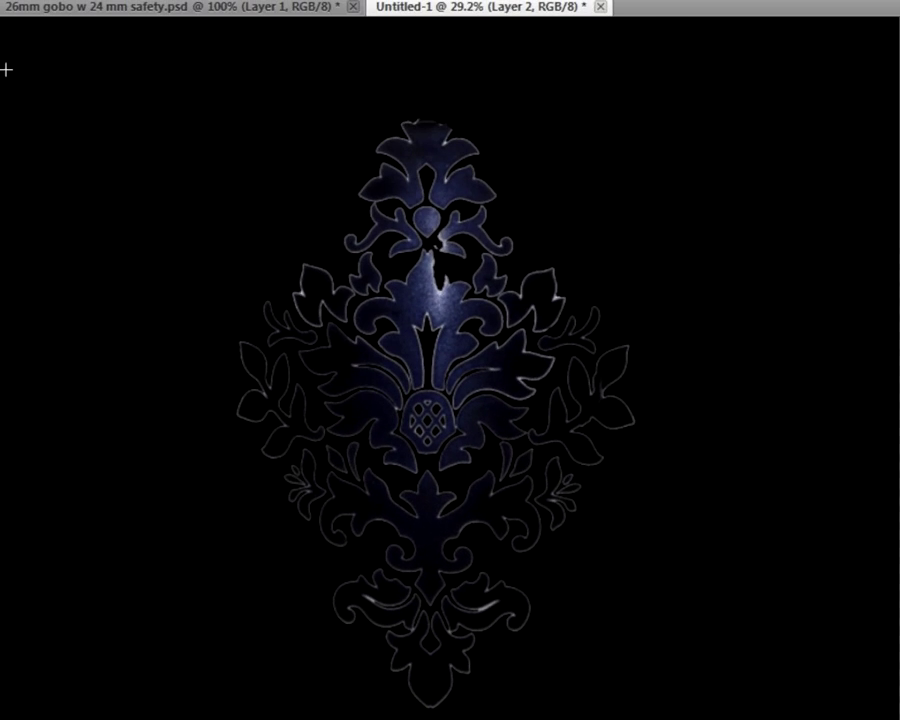
pyautogui.moveTo(405, 472); pyautogui.dragTo(752, 580)
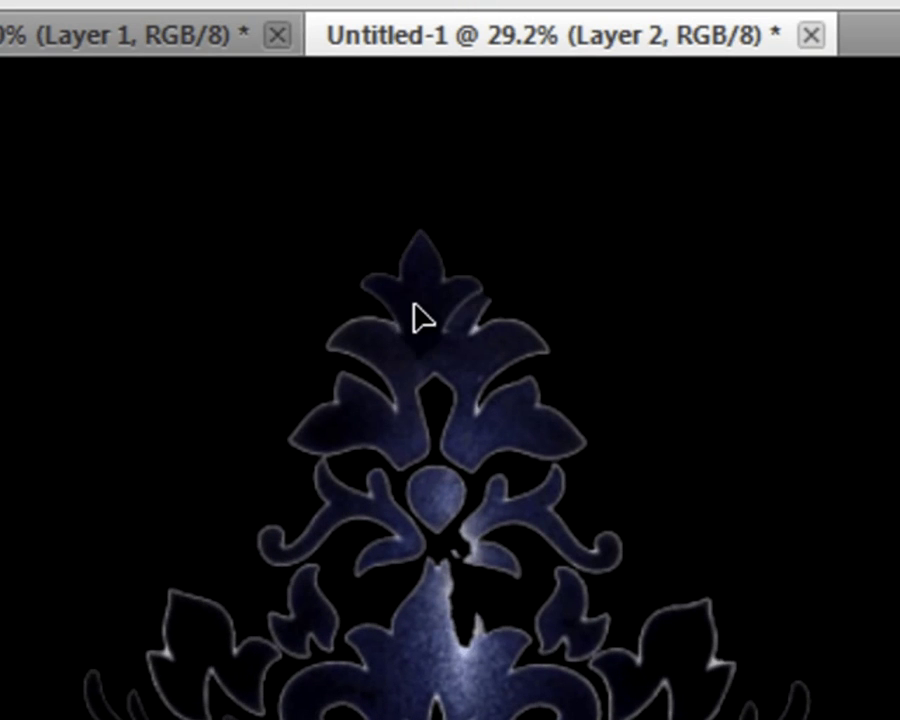
# - Nudge the top fleur piece right, then settle it slightly to the left
pyautogui.moveTo(413, 306); pyautogui.dragTo(419, 311)
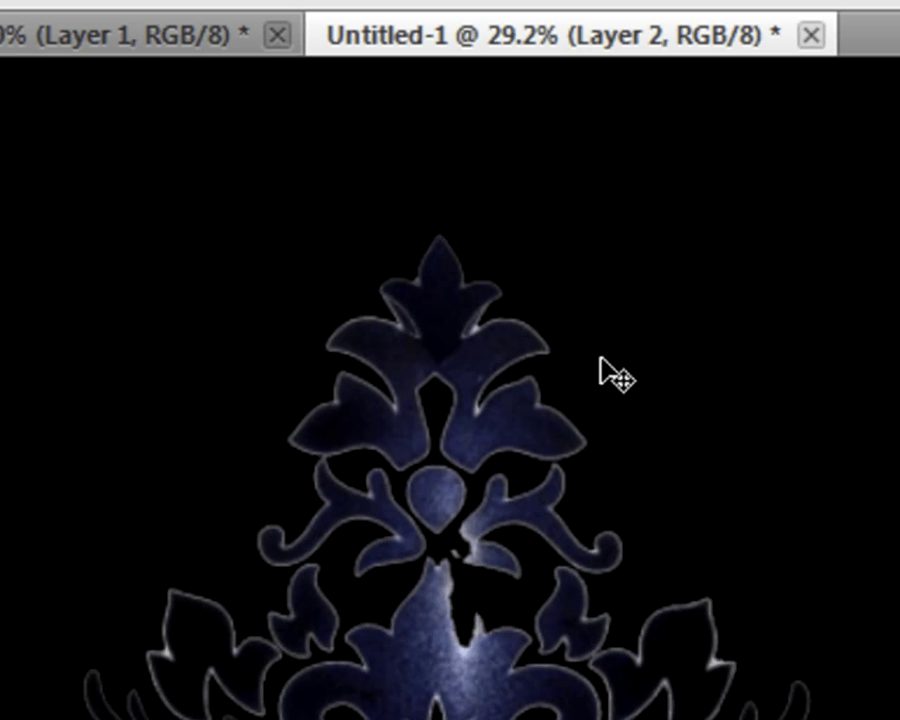
pyautogui.scroll(3, 597, 383)
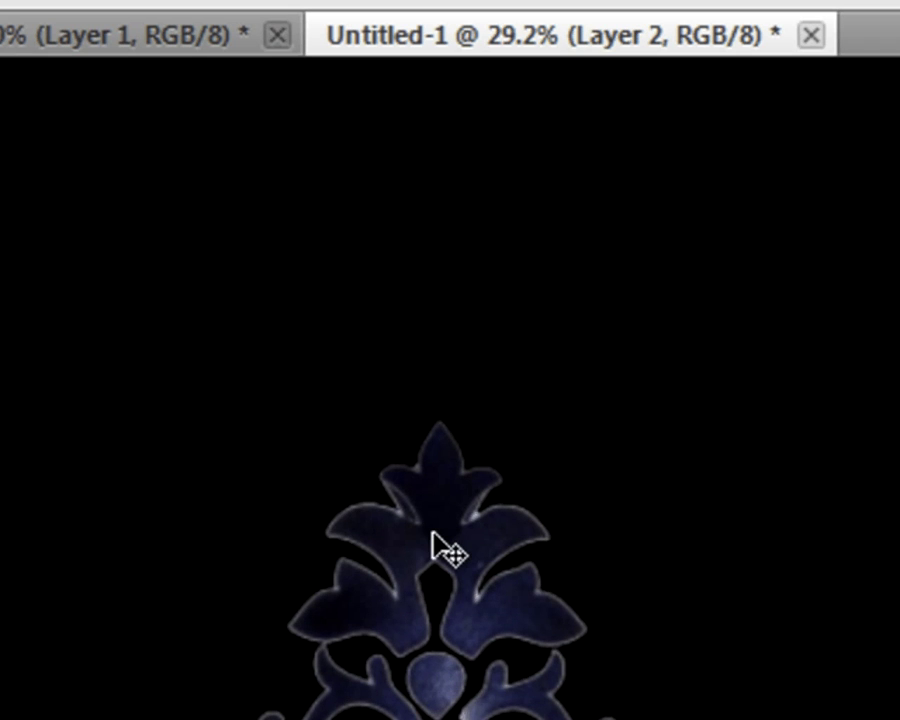
pyautogui.scroll(6, 432, 533)
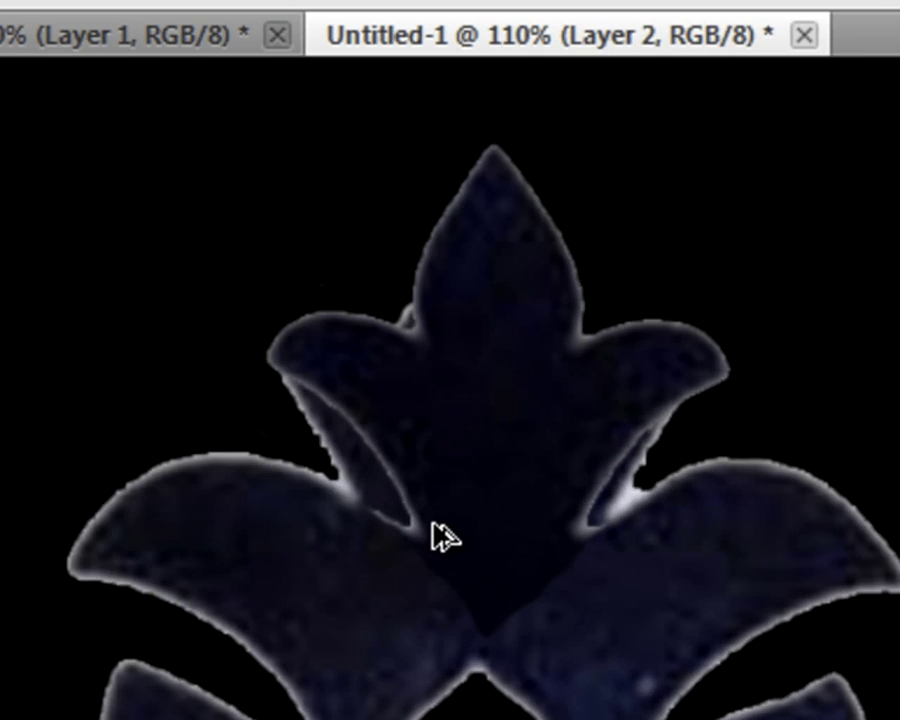
pyautogui.scroll(5, 438, 534)
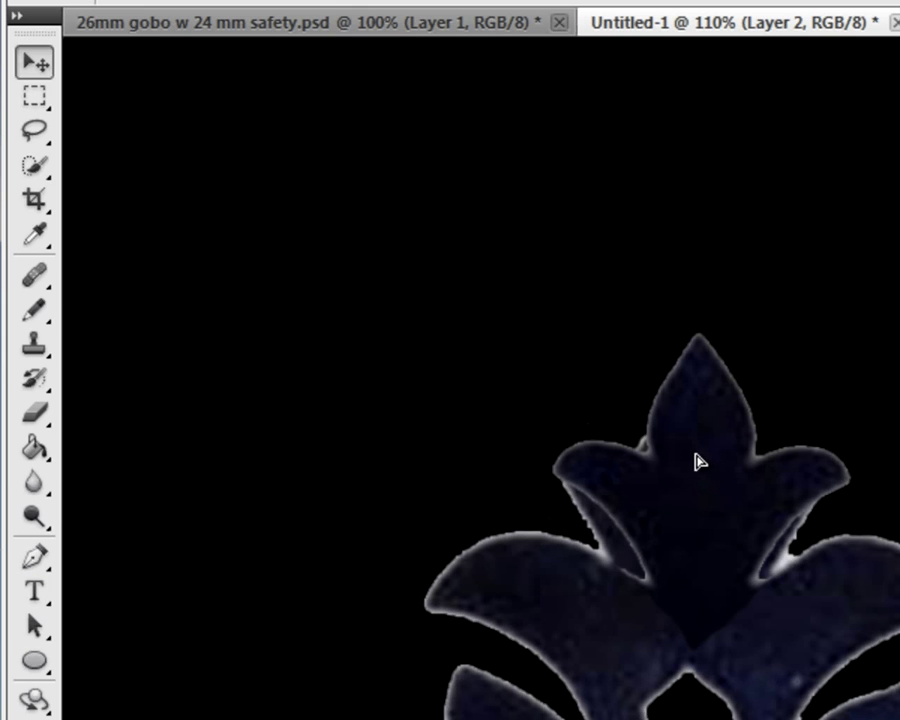
pyautogui.moveTo(691, 452)
pyautogui.mouseDown()
pyautogui.moveTo(683, 452)
pyautogui.moveTo(695, 459)
pyautogui.mouseUp()
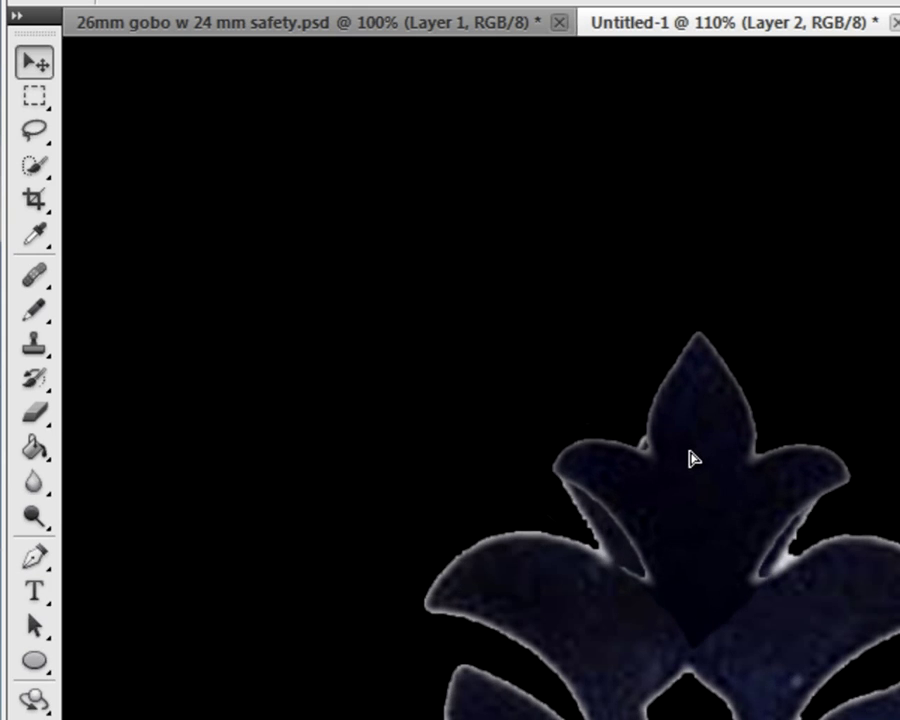
# - Marquee the top fleur, Free Transform it proportionally to 120.4%, raise it, and deselect
pyautogui.click(34, 96)
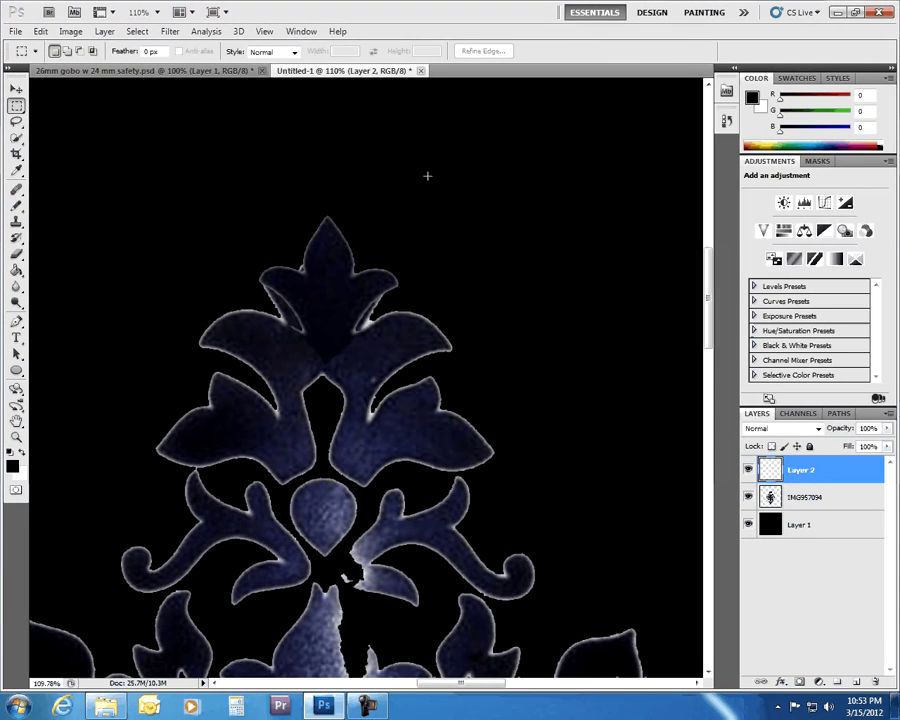
pyautogui.moveTo(430, 179); pyautogui.dragTo(215, 391)
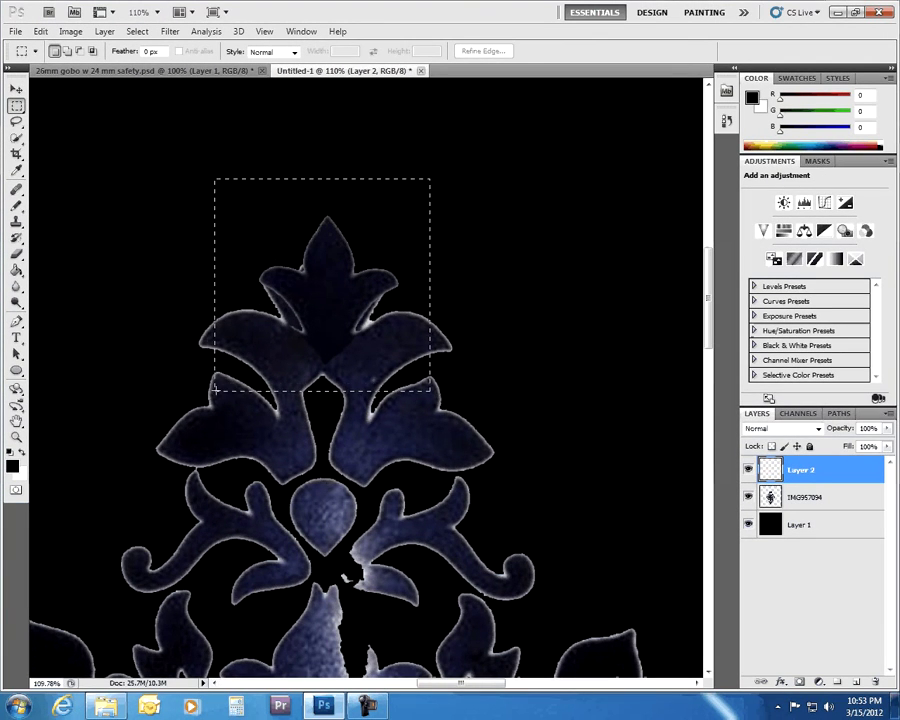
pyautogui.rightClick(350, 343)
pyautogui.click(416, 503)
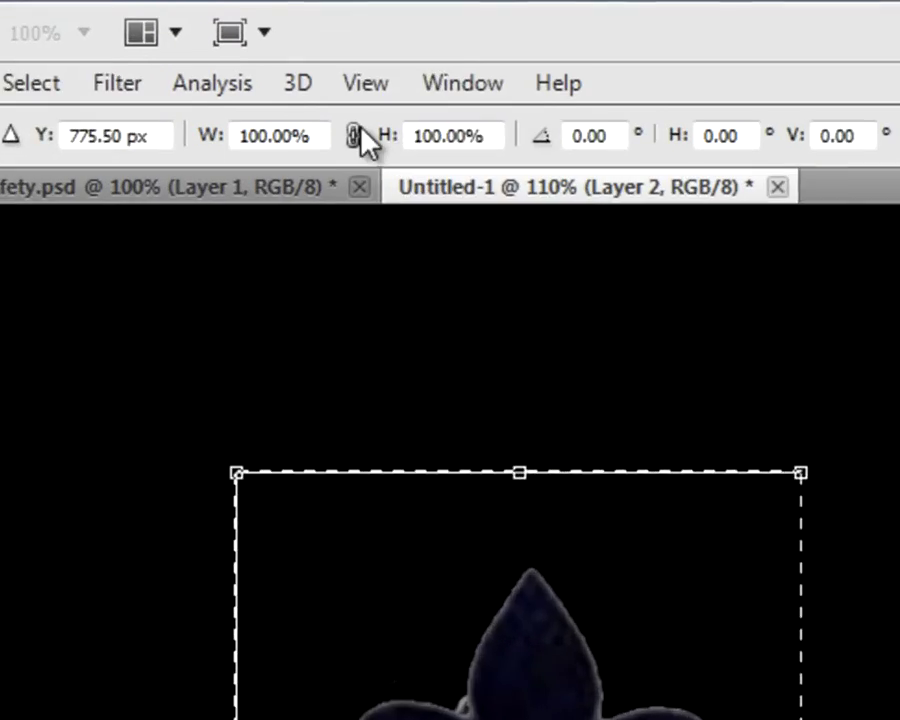
pyautogui.click(259, 51)
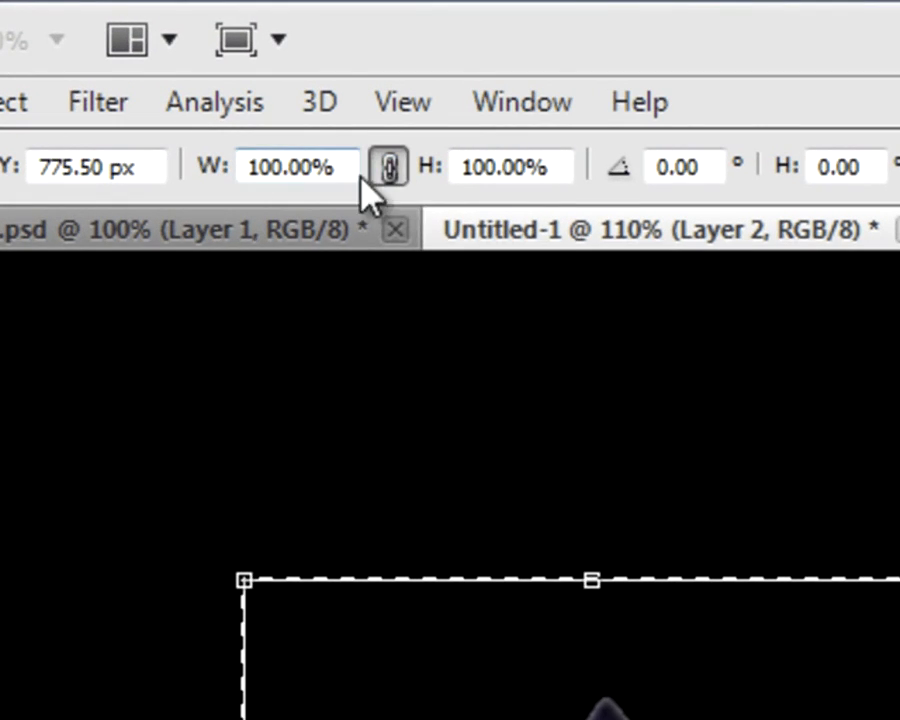
pyautogui.click(490, 165)
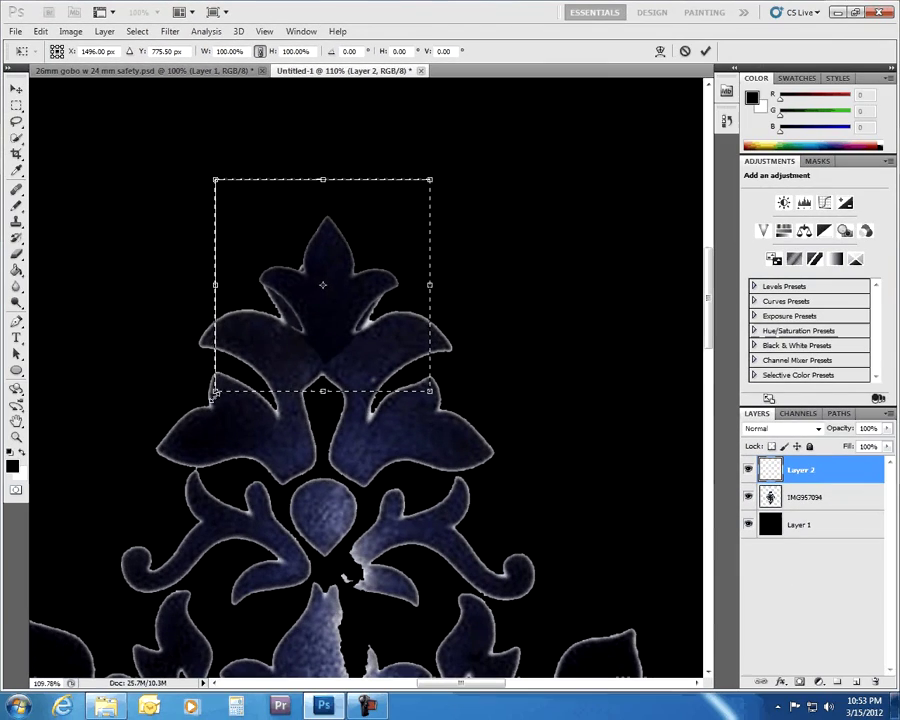
pyautogui.moveTo(214, 390); pyautogui.dragTo(177, 443)
pyautogui.moveTo(309, 339); pyautogui.dragTo(324, 312)
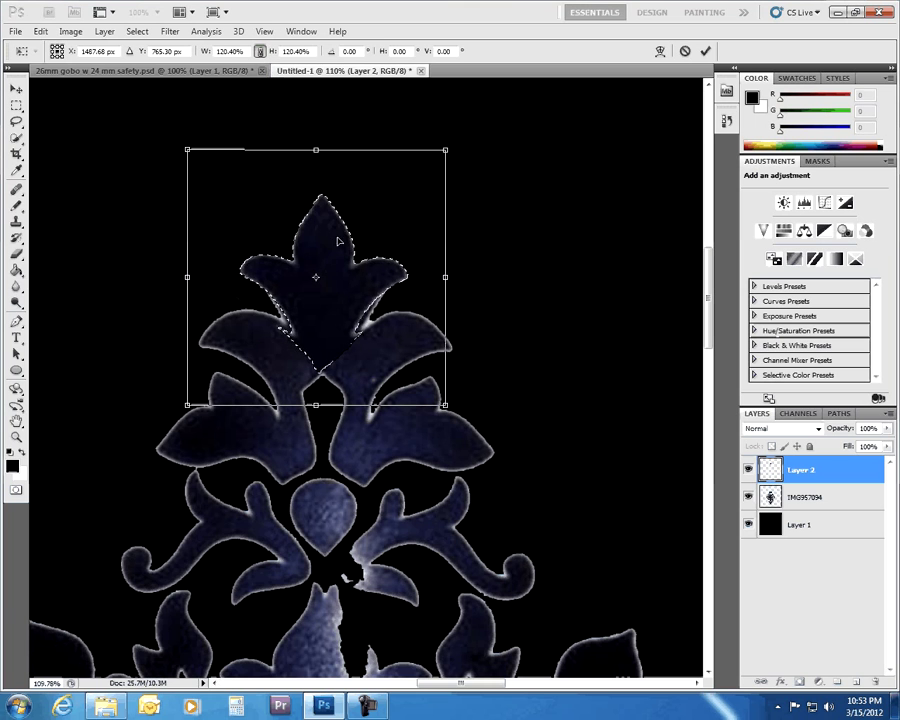
pyautogui.press('Return')
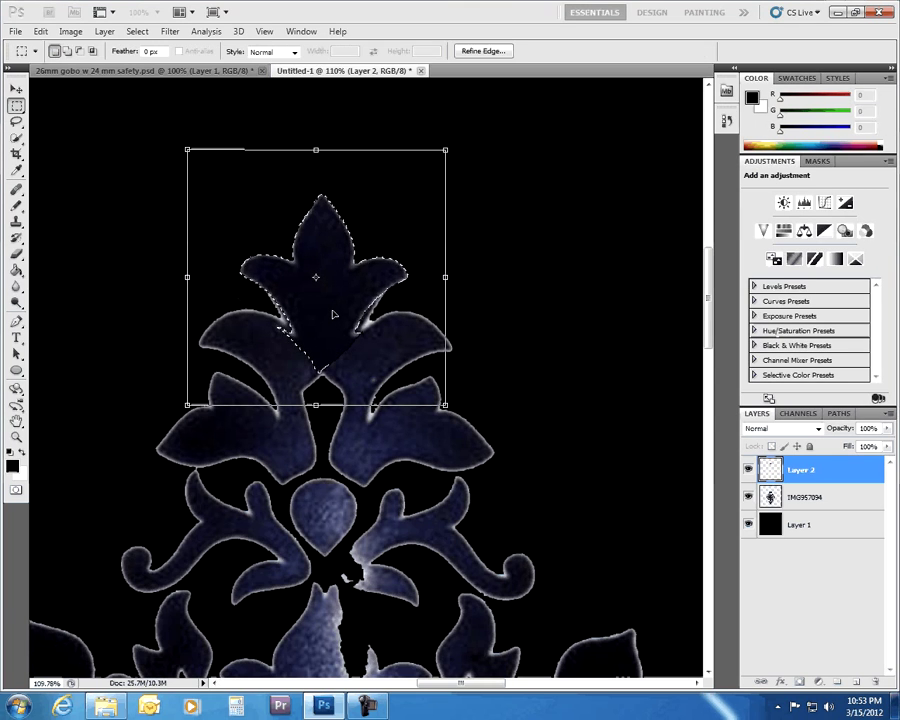
pyautogui.hotkey('ctrl', 'd')
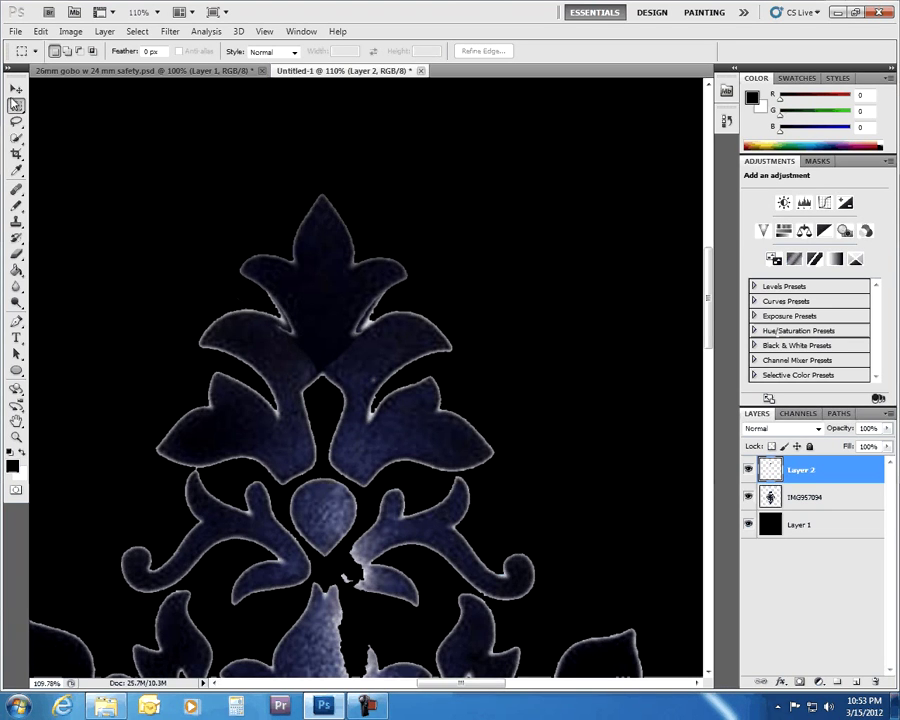
# - Nudge the top fleur up-left, undo a trial erase on IMG957094, and reselect Layer 2
pyautogui.press('v')
pyautogui.moveTo(310, 292); pyautogui.dragTo(306, 289)
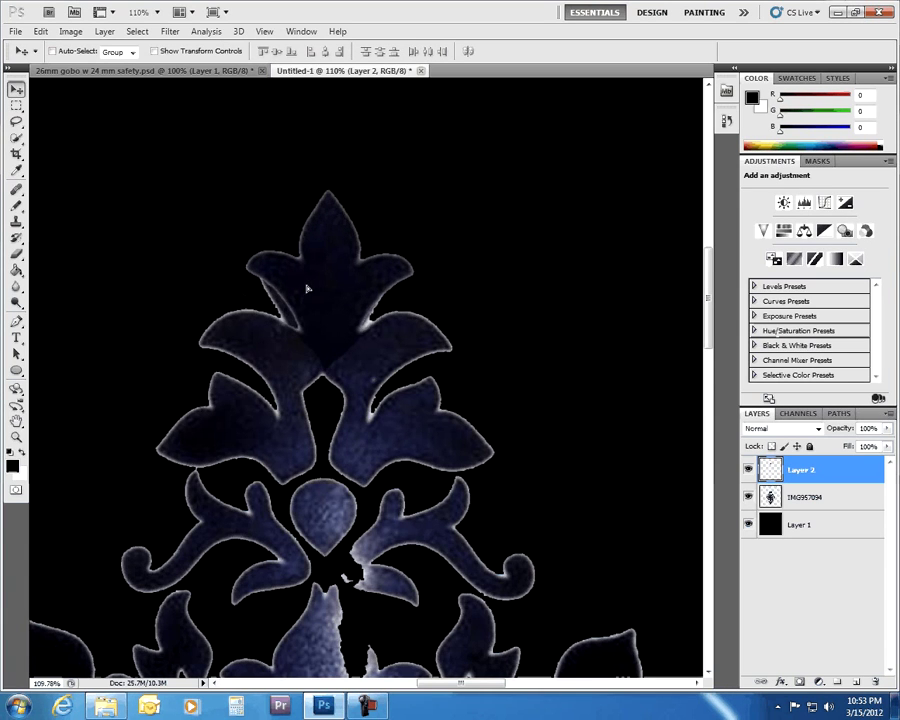
pyautogui.click(809, 499)
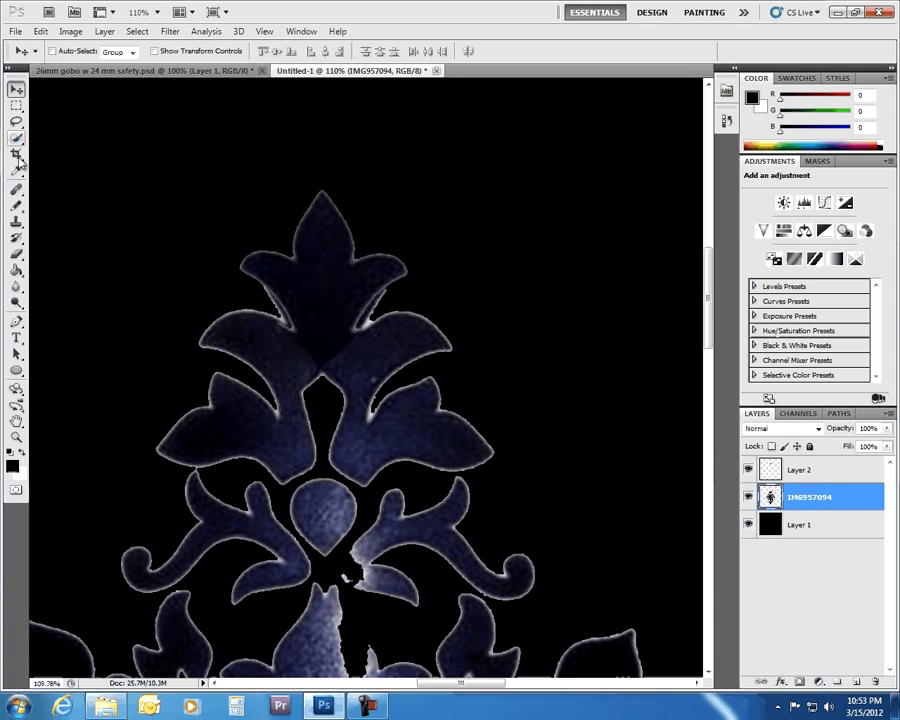
pyautogui.click(16, 256)
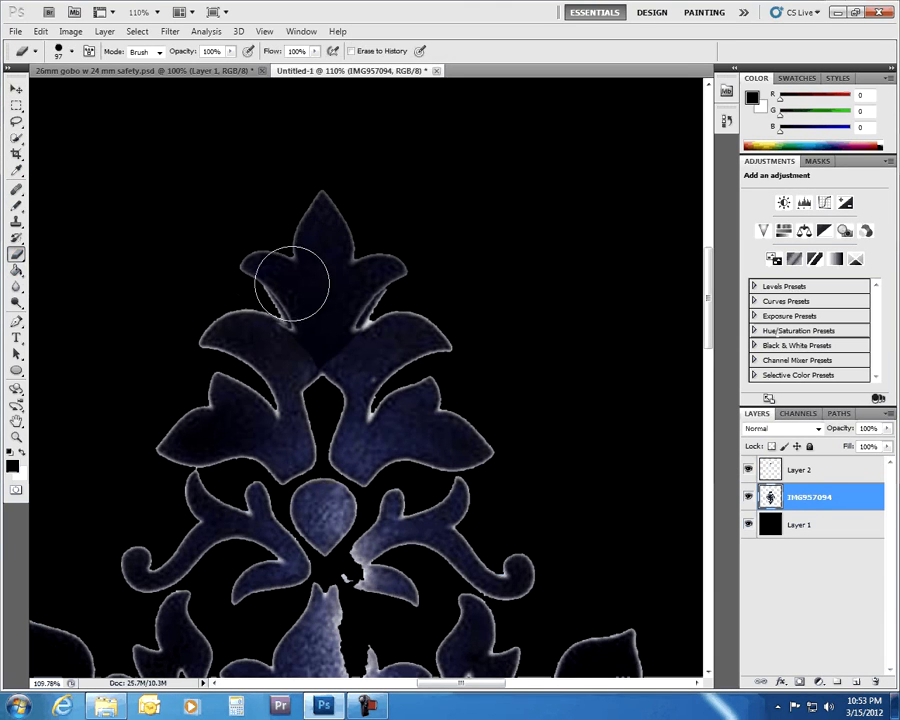
pyautogui.moveTo(274, 265)
pyautogui.mouseDown()
pyautogui.moveTo(291, 265)
pyautogui.moveTo(308, 292)
pyautogui.moveTo(343, 293)
pyautogui.moveTo(372, 265)
pyautogui.moveTo(308, 288)
pyautogui.mouseUp()
pyautogui.hotkey('ctrl', 'z')
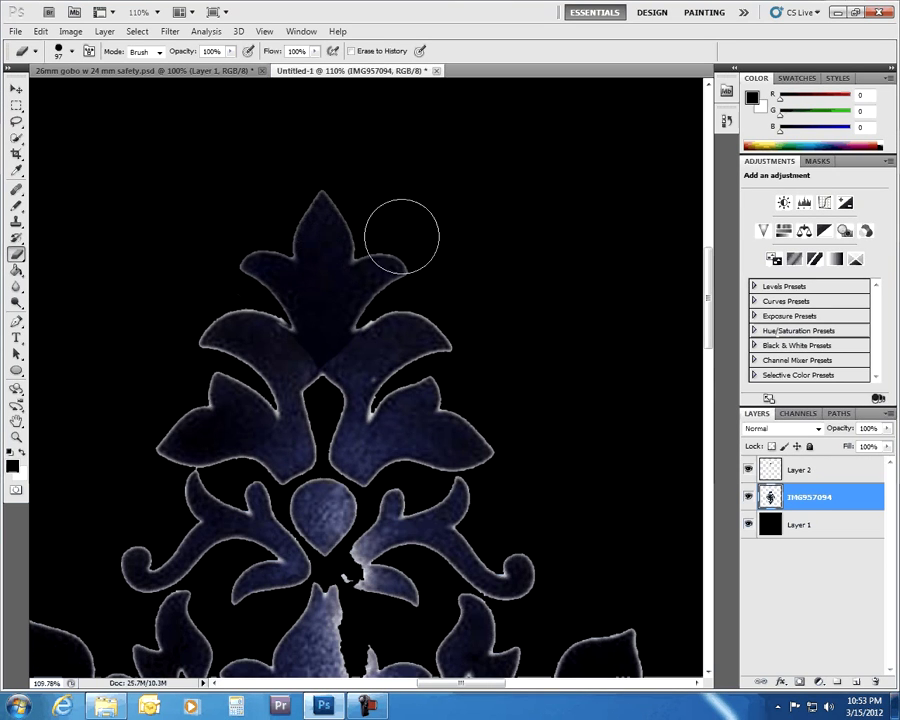
pyautogui.click(817, 472)
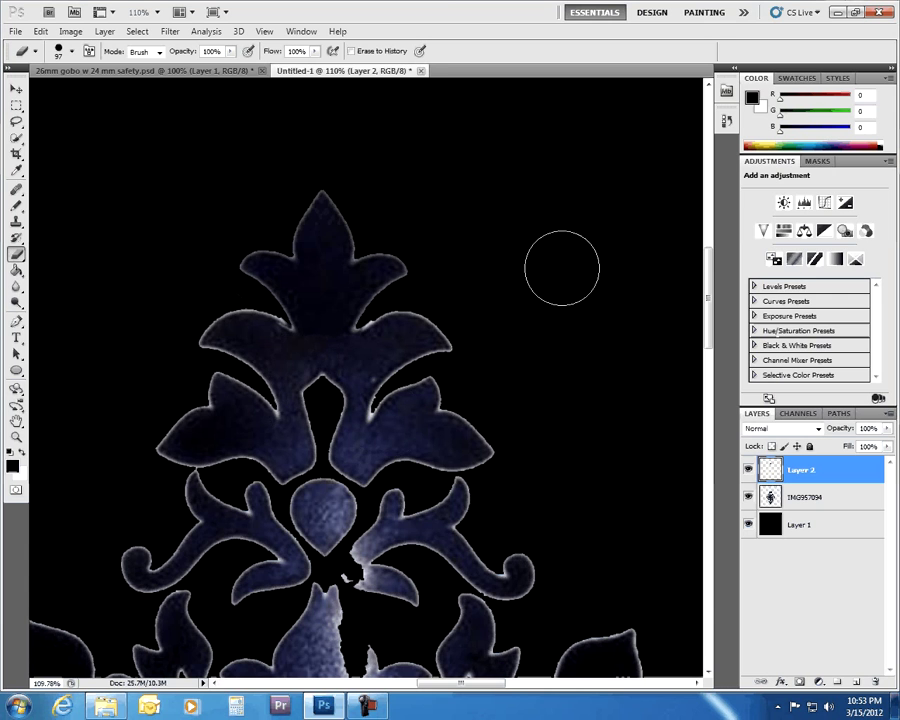
pyautogui.scroll(-7, 558, 262)
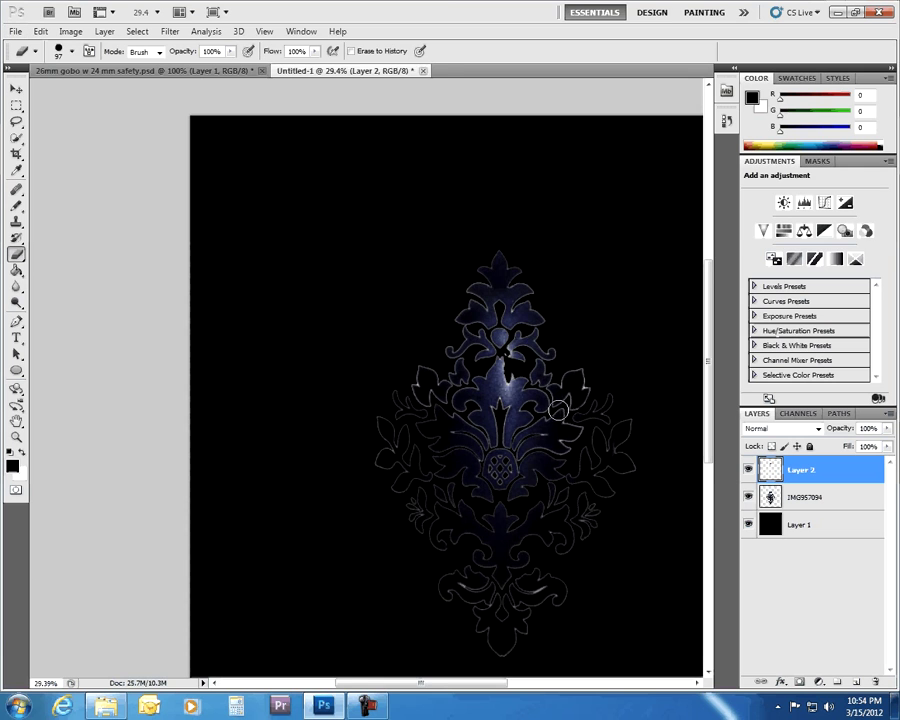
pyautogui.scroll(2, 558, 409)
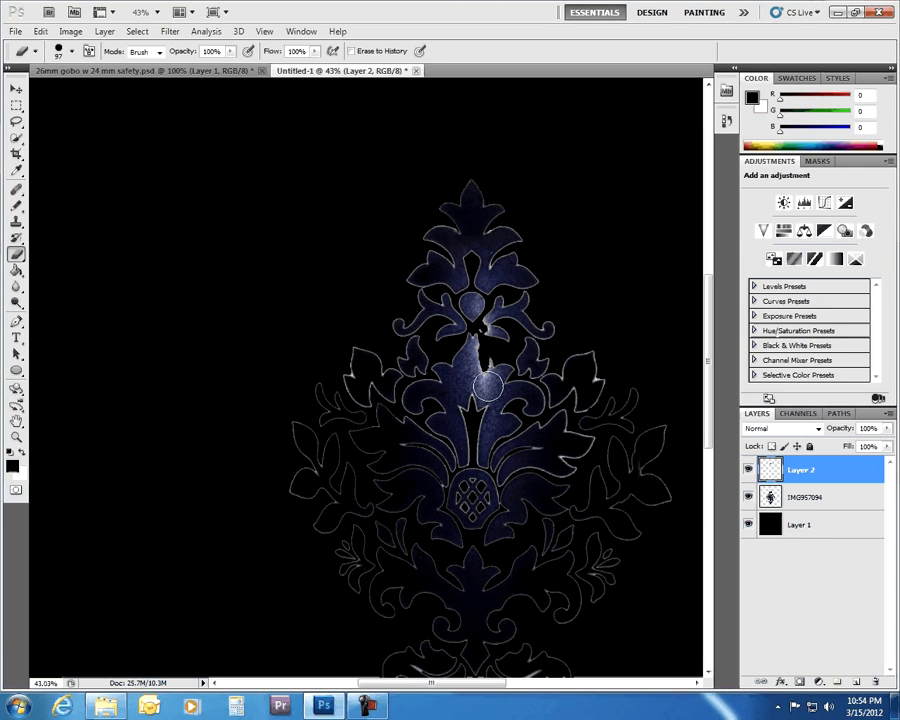
# - Marquee the upper-left half of the damask motif
pyautogui.click(18, 105)
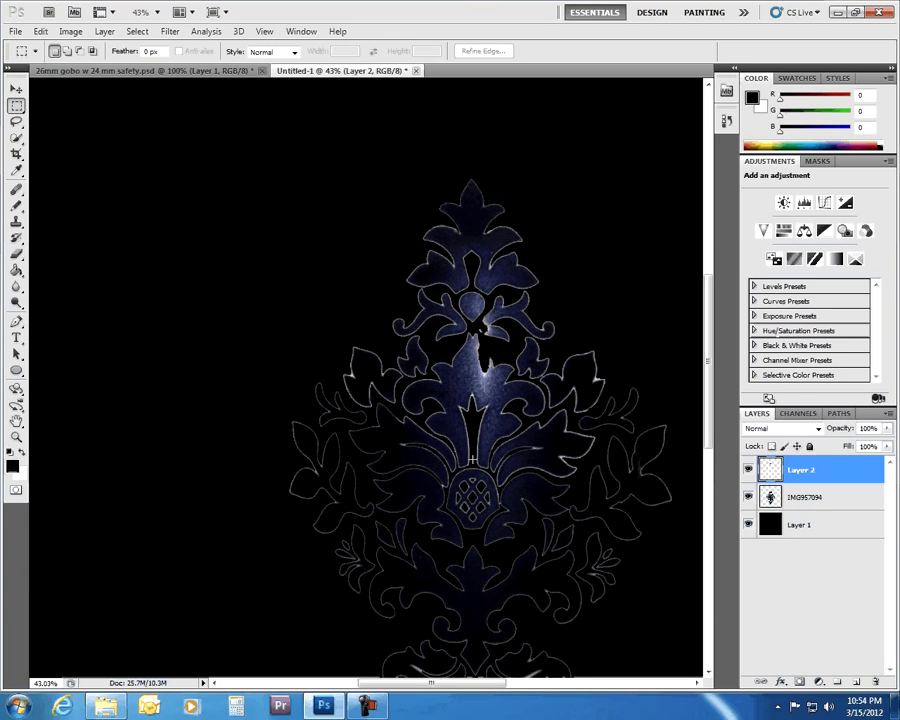
pyautogui.moveTo(455, 360); pyautogui.dragTo(264, 158)
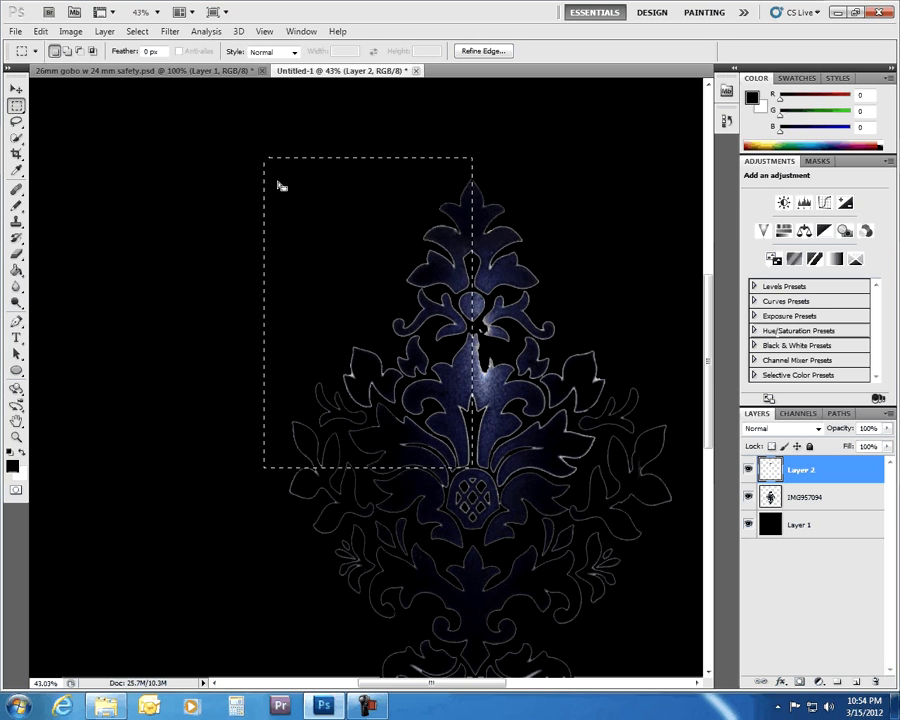
pyautogui.hotkey('ctrl', 'j')
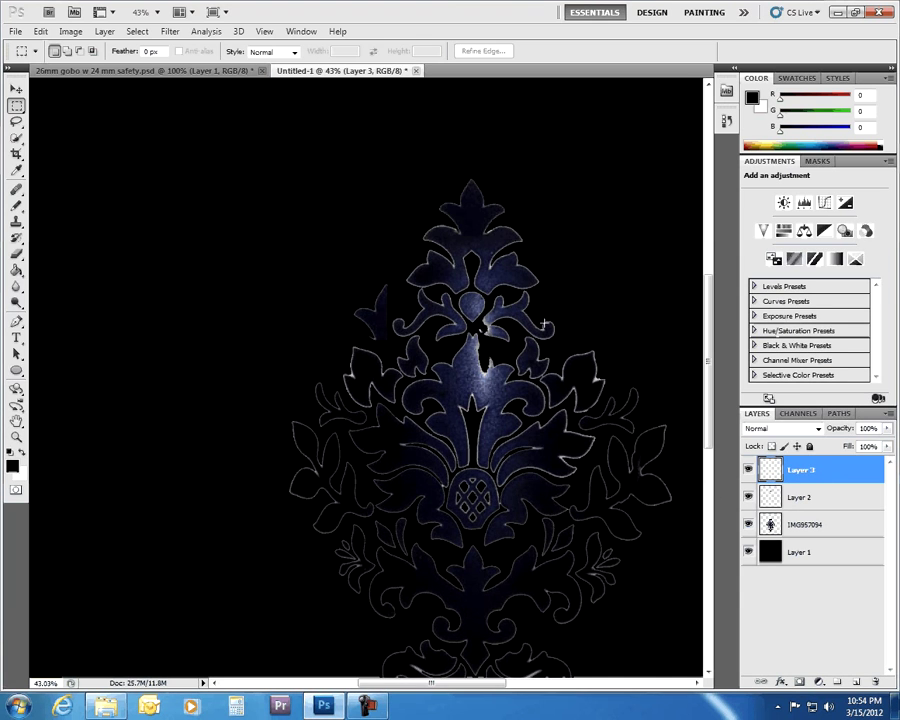
pyautogui.hotkey('ctrl', 'z')
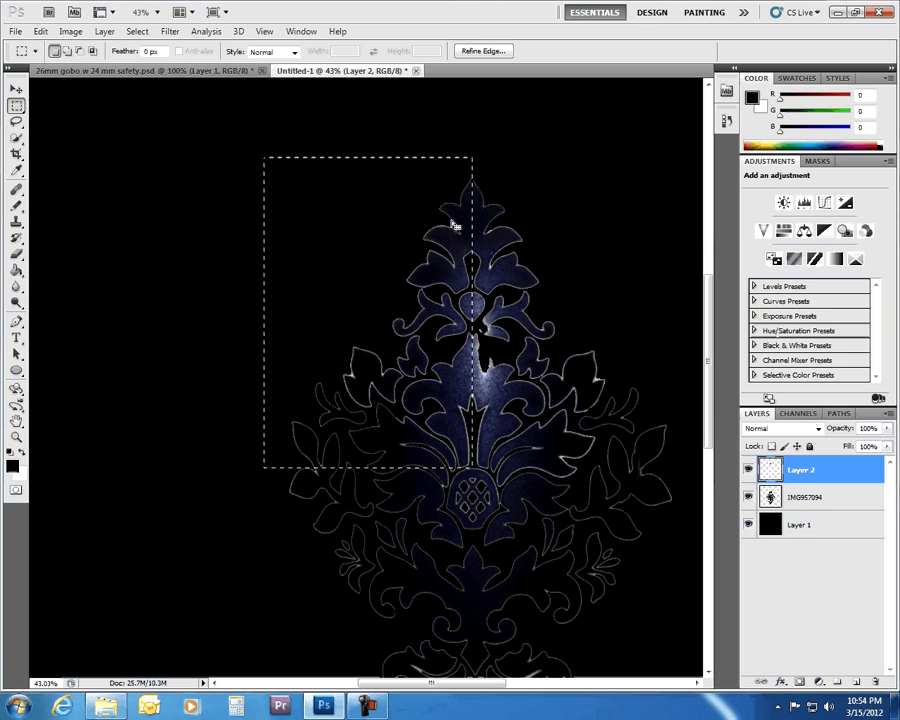
# - Copy the selection from IMG957094 to Layer 3, move it upper-left, and marquee around it
pyautogui.click(808, 500)
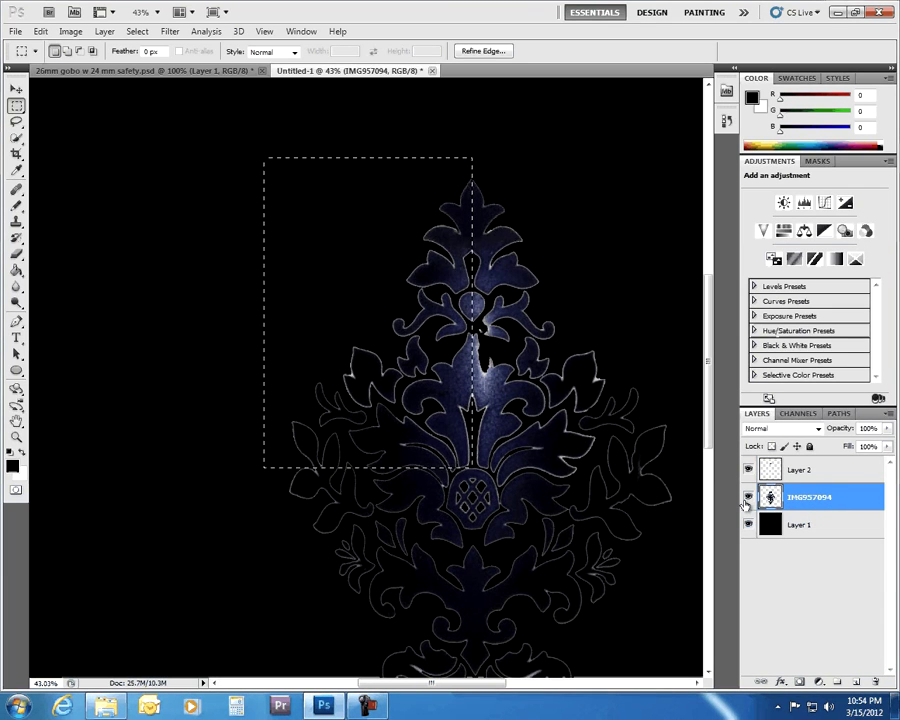
pyautogui.hotkey('ctrl', 'j')
pyautogui.click(16, 89)
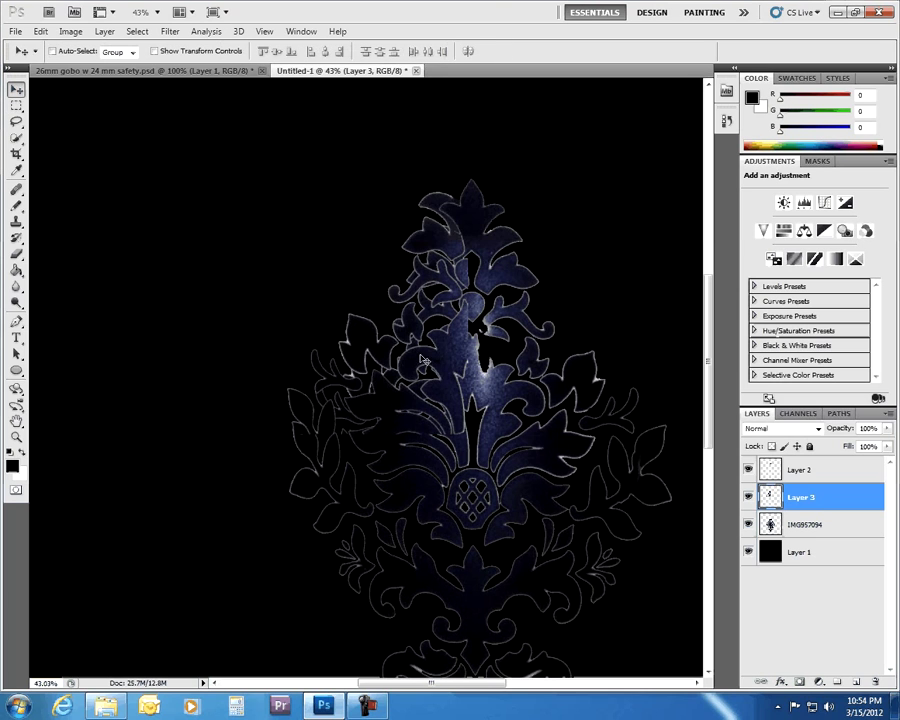
pyautogui.moveTo(440, 349); pyautogui.dragTo(248, 318)
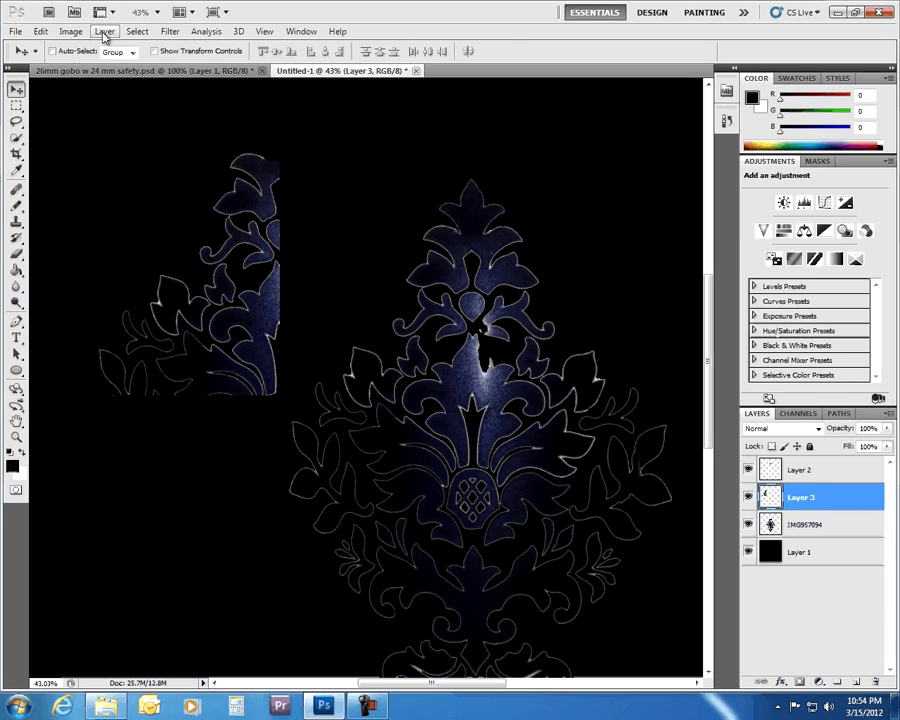
pyautogui.press('m')
pyautogui.moveTo(296, 410); pyautogui.dragTo(77, 116)
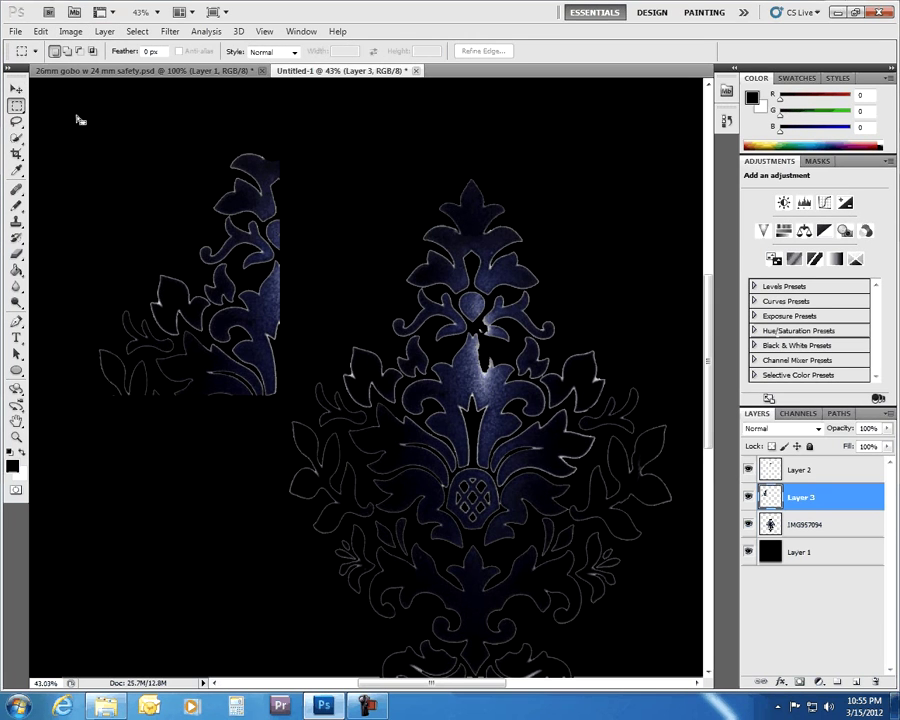
# - Flip Layer 3's copied piece horizontally and move it back onto the centre damask
pyautogui.rightClick(216, 338)
pyautogui.click(287, 500)
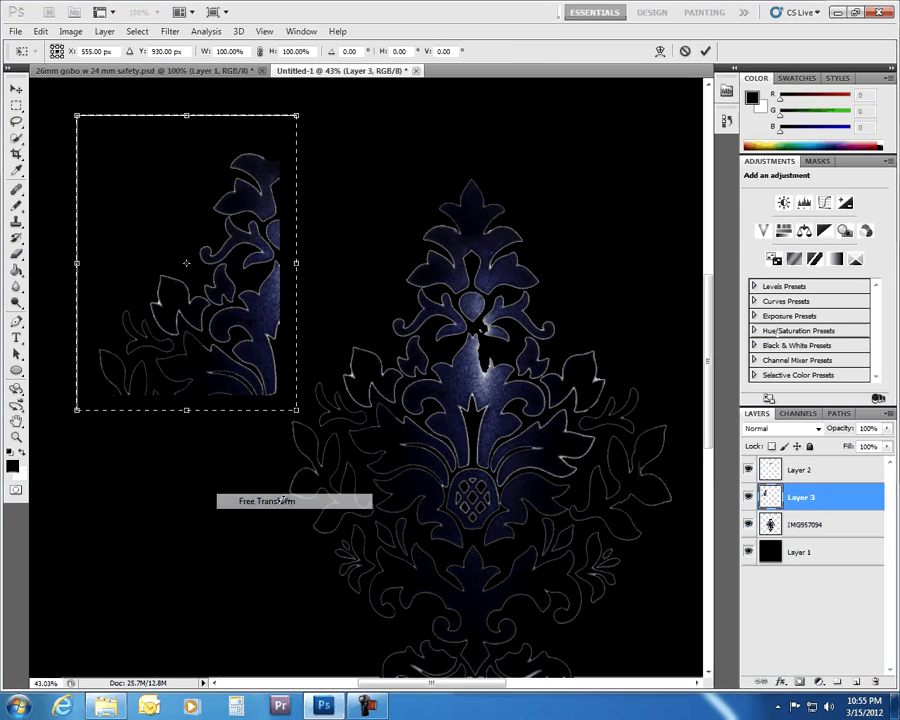
pyautogui.rightClick(212, 300)
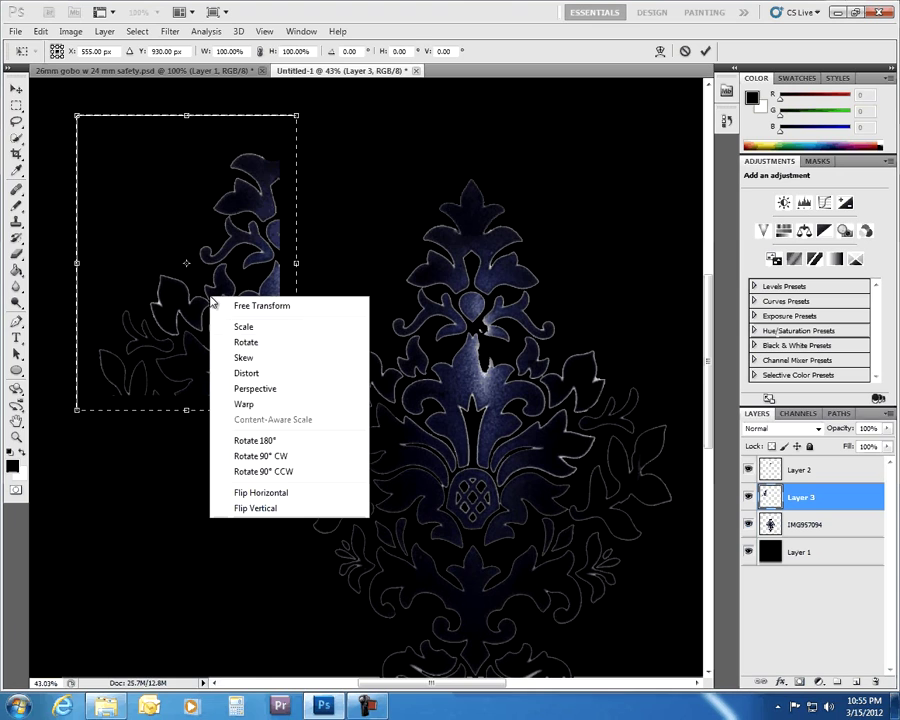
pyautogui.click(260, 492)
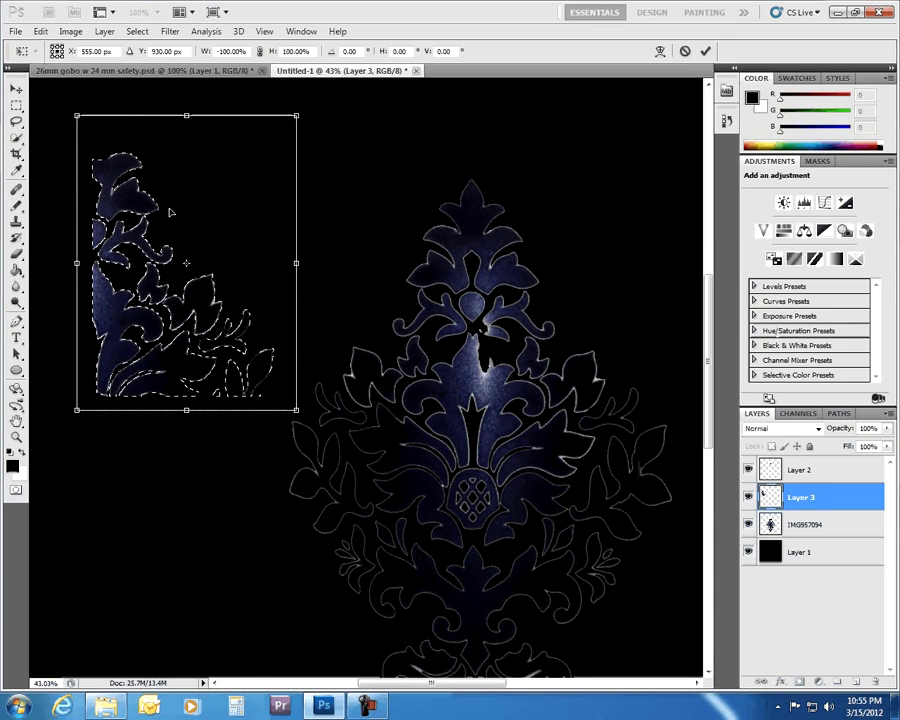
pyautogui.press('Return')
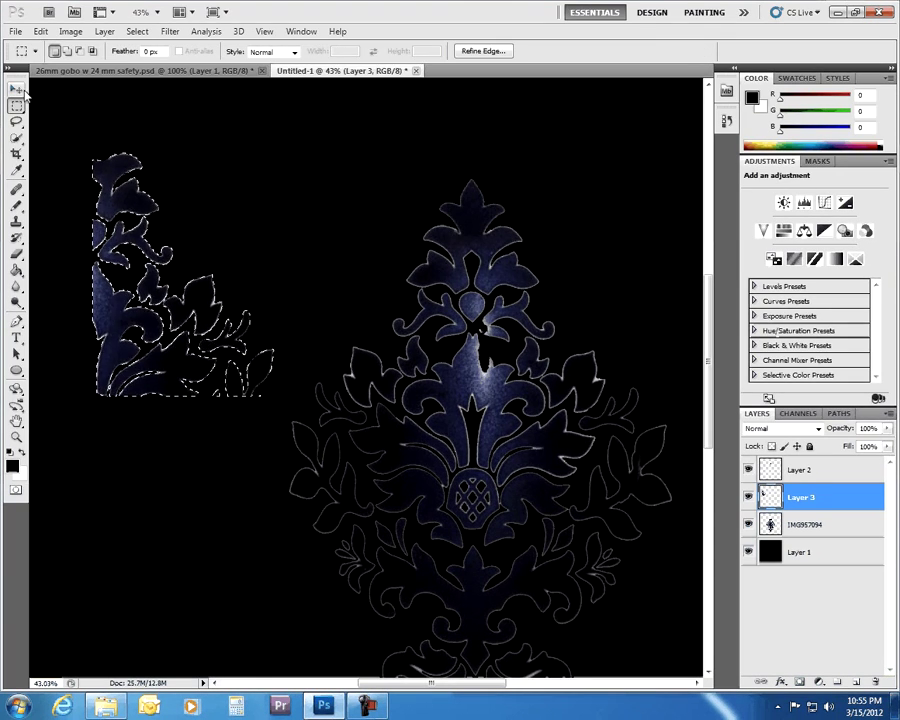
pyautogui.hotkey('ctrl', 'd')
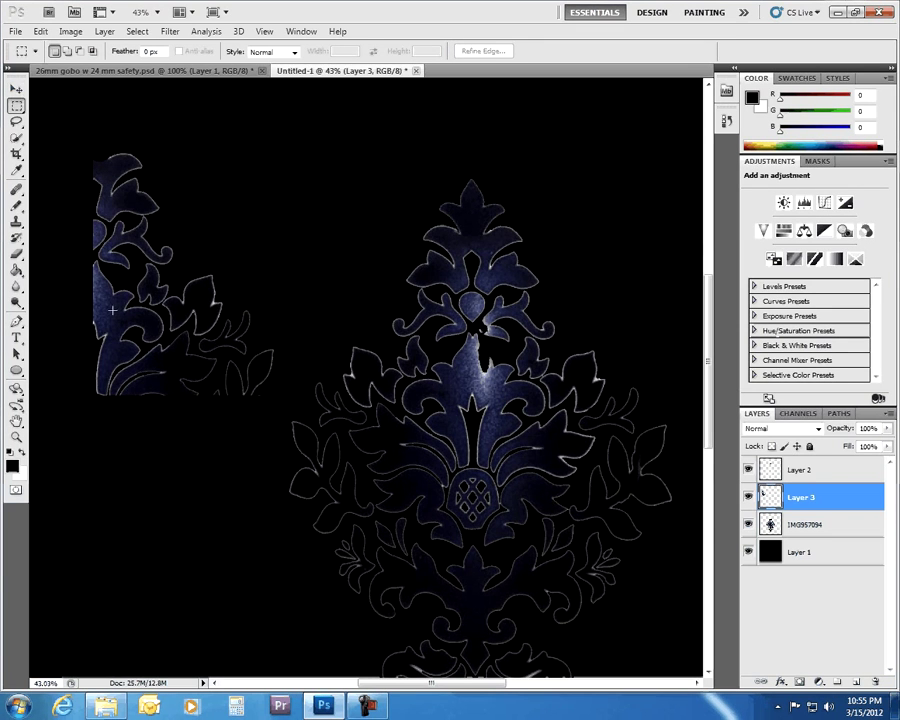
pyautogui.click(16, 89)
pyautogui.moveTo(129, 351); pyautogui.dragTo(498, 413)
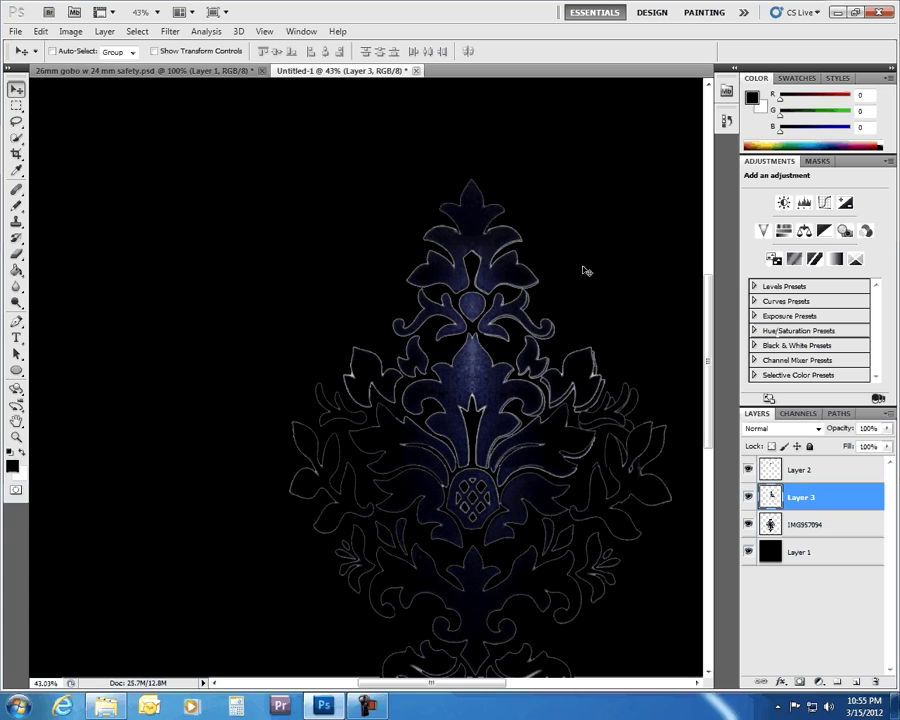
# - Select the IMG957094 layer and set the Eraser brush to 55 px
pyautogui.click(819, 527)
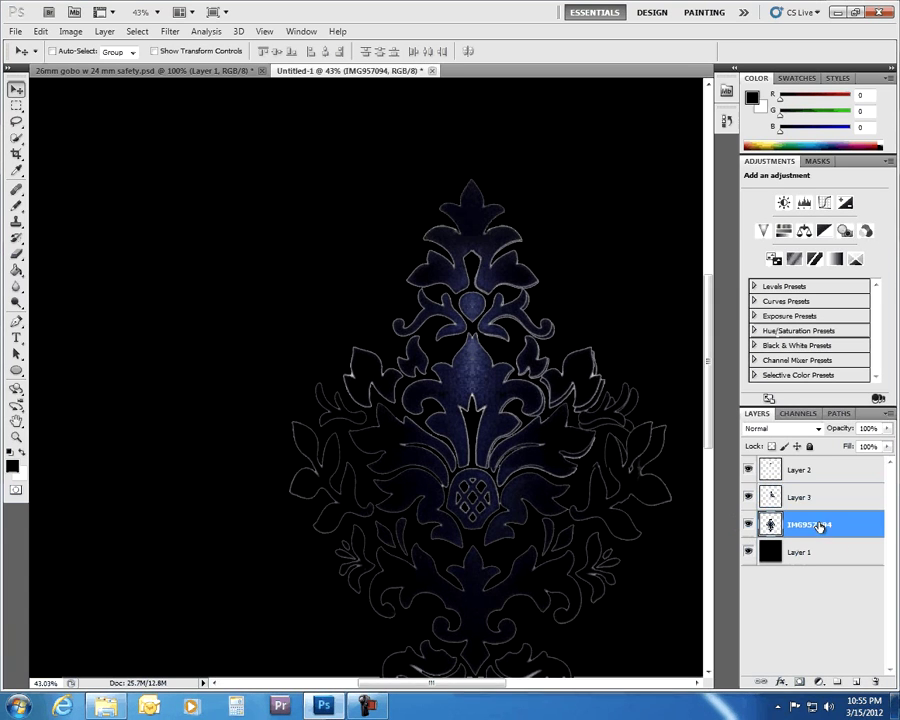
pyautogui.click(18, 254)
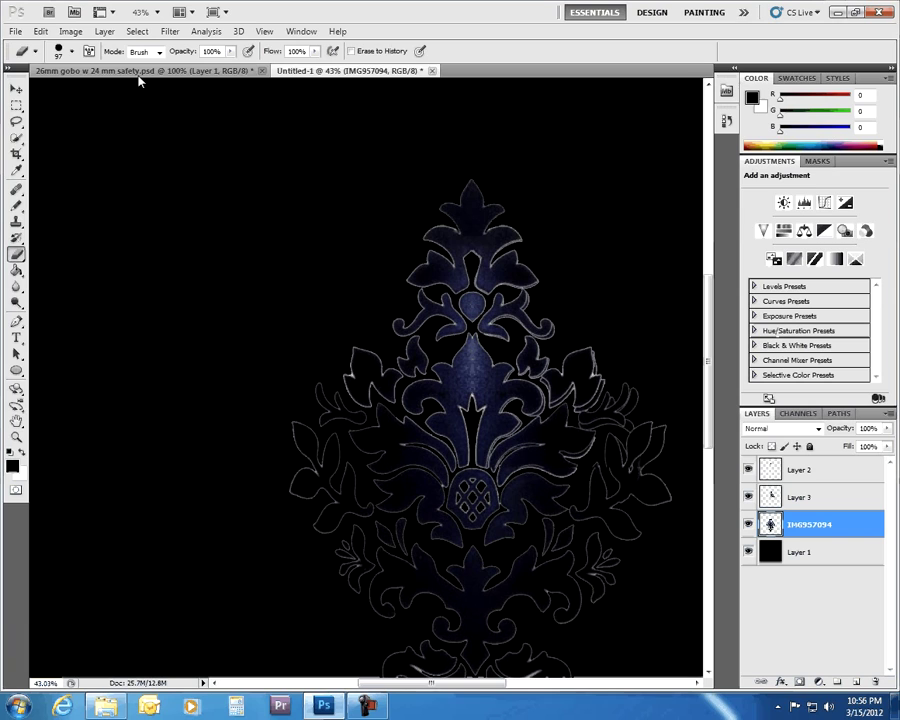
pyautogui.click(73, 52)
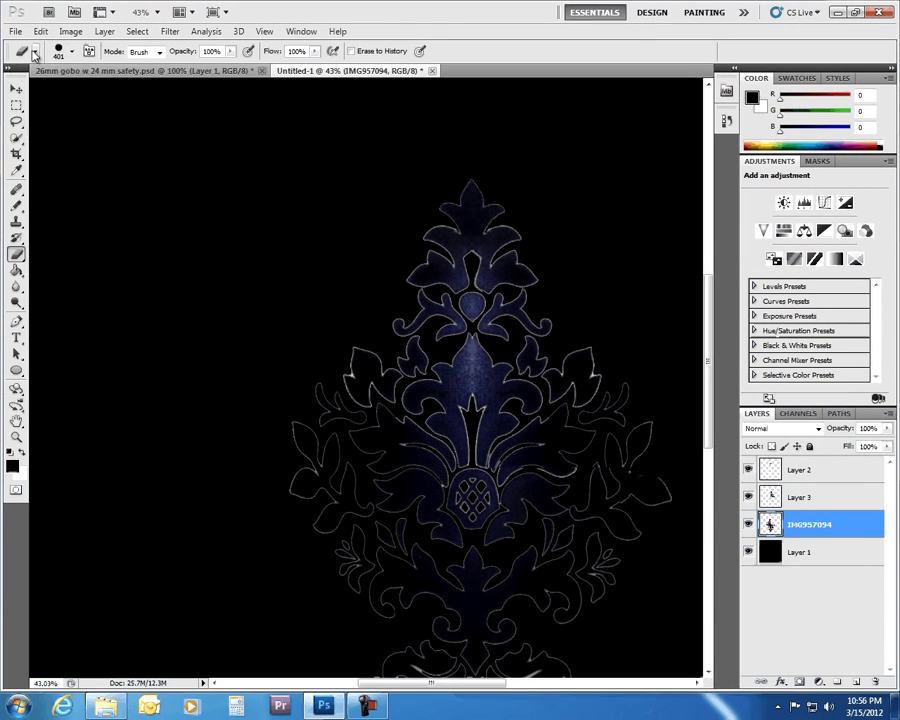
pyautogui.click(34, 52)
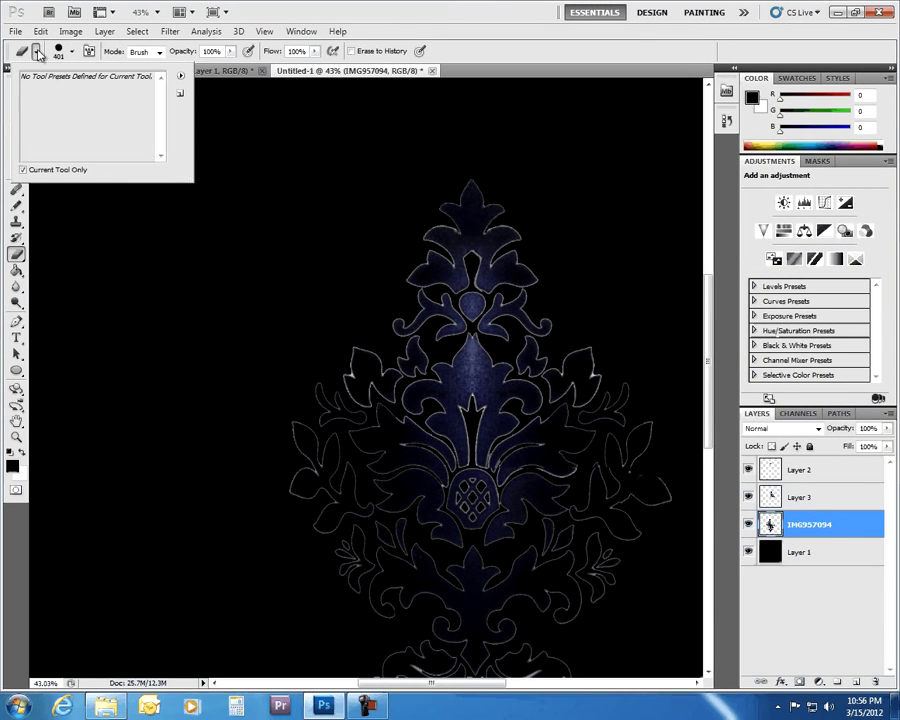
pyautogui.click(60, 52)
pyautogui.click(60, 52)
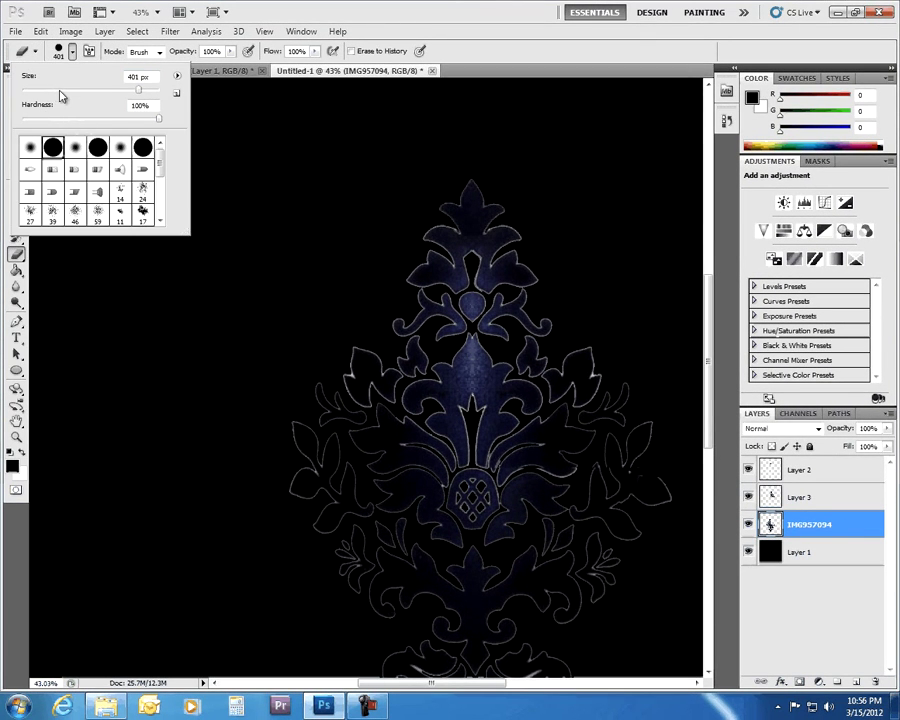
pyautogui.press('Return')
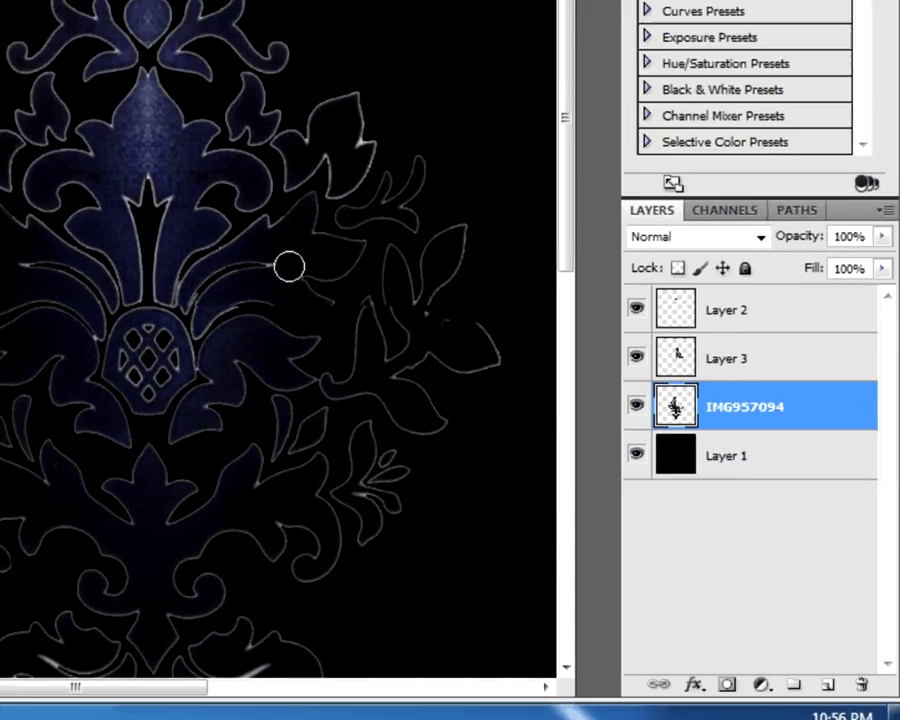
# - Test-erase a strip across the blue damask fill on Layer 3
pyautogui.press('v')
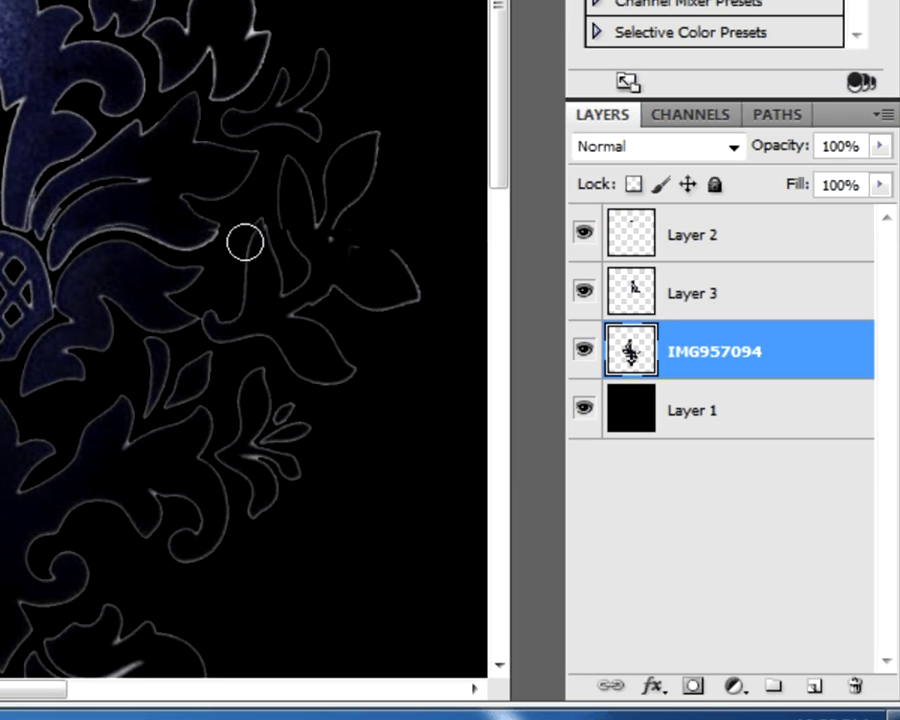
pyautogui.click(702, 298)
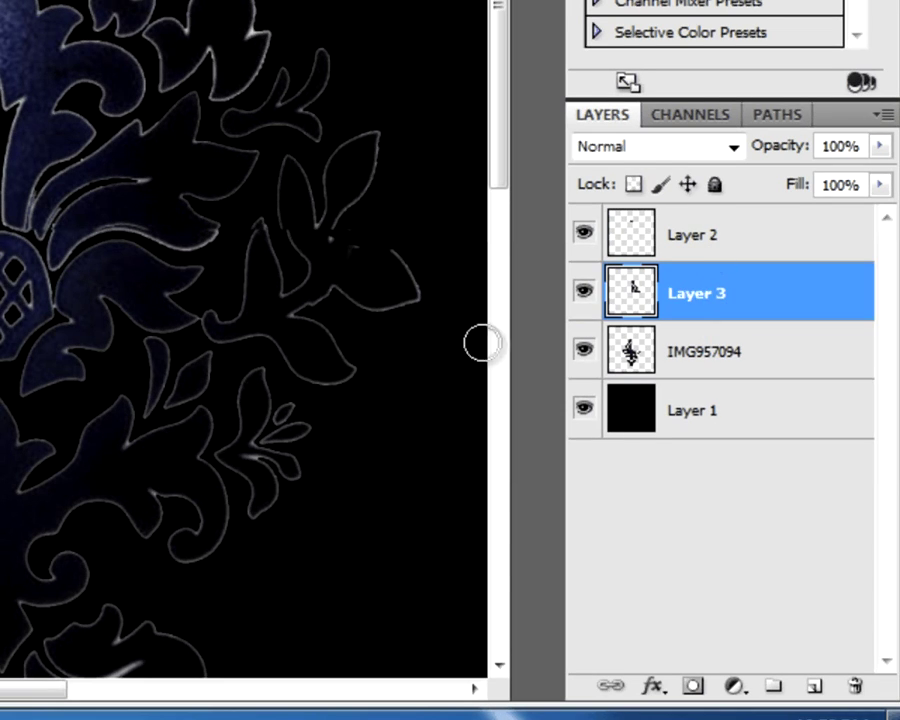
pyautogui.moveTo(153, 215)
pyautogui.mouseDown()
pyautogui.moveTo(96, 221)
pyautogui.moveTo(147, 223)
pyautogui.mouseUp()
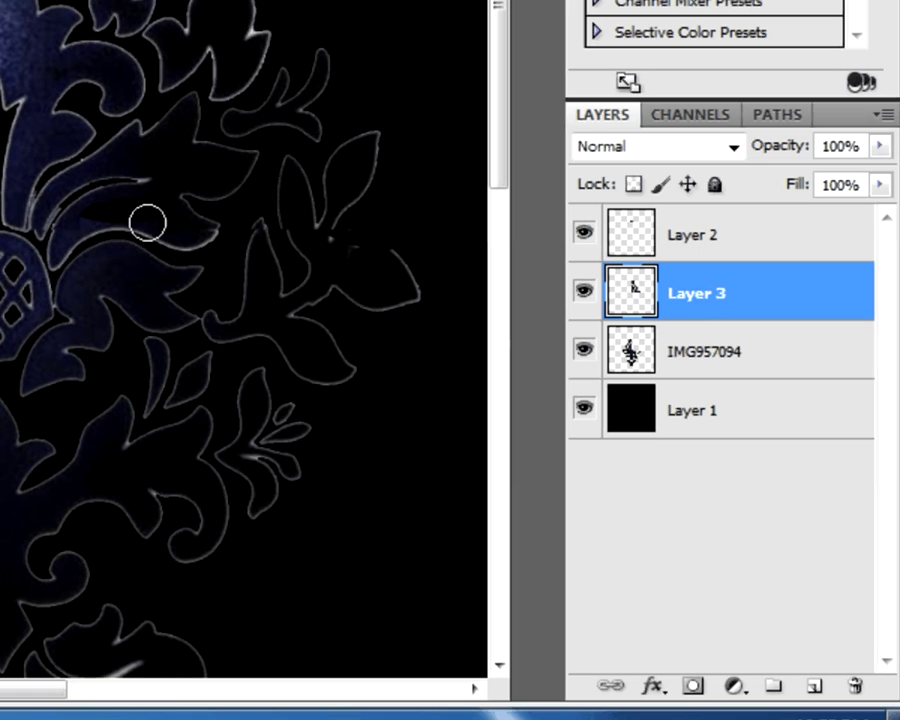
pyautogui.keyDown('ctrl'); pyautogui.click(212, 293); pyautogui.keyUp('ctrl')
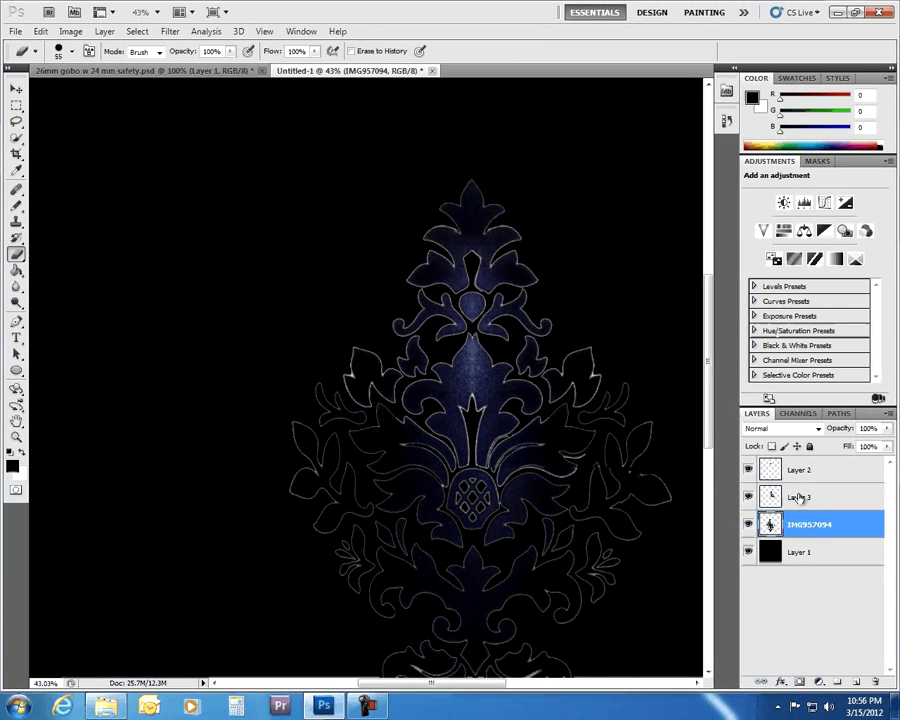
pyautogui.click(801, 497)
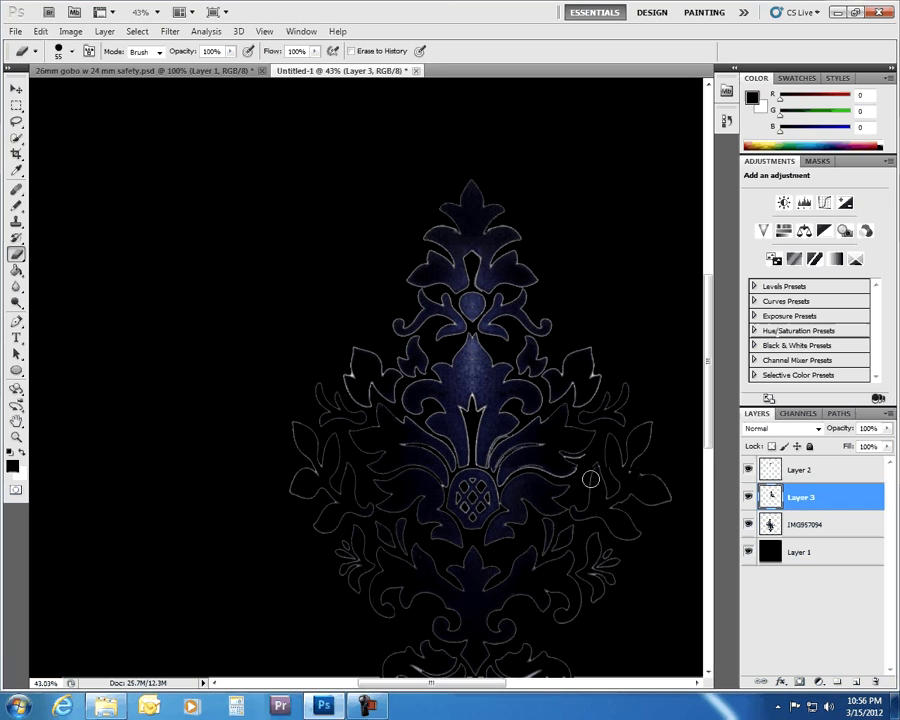
# - Enlarge the eraser to 143 px, erase the right-side outlines, then undo that erase
pyautogui.click(73, 51)
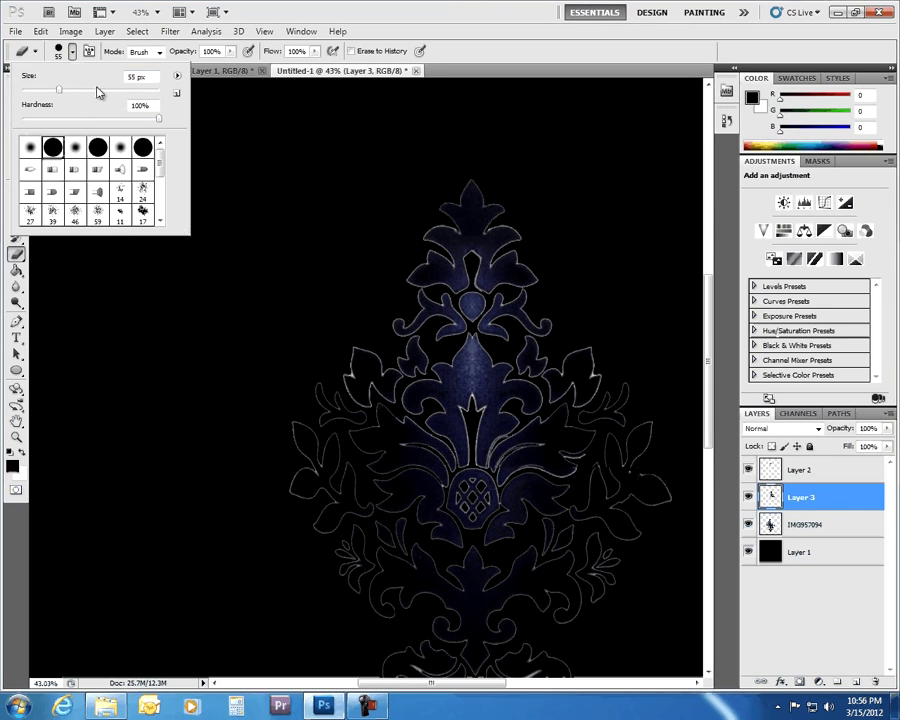
pyautogui.moveTo(97, 92); pyautogui.dragTo(104, 91)
pyautogui.press('Return')
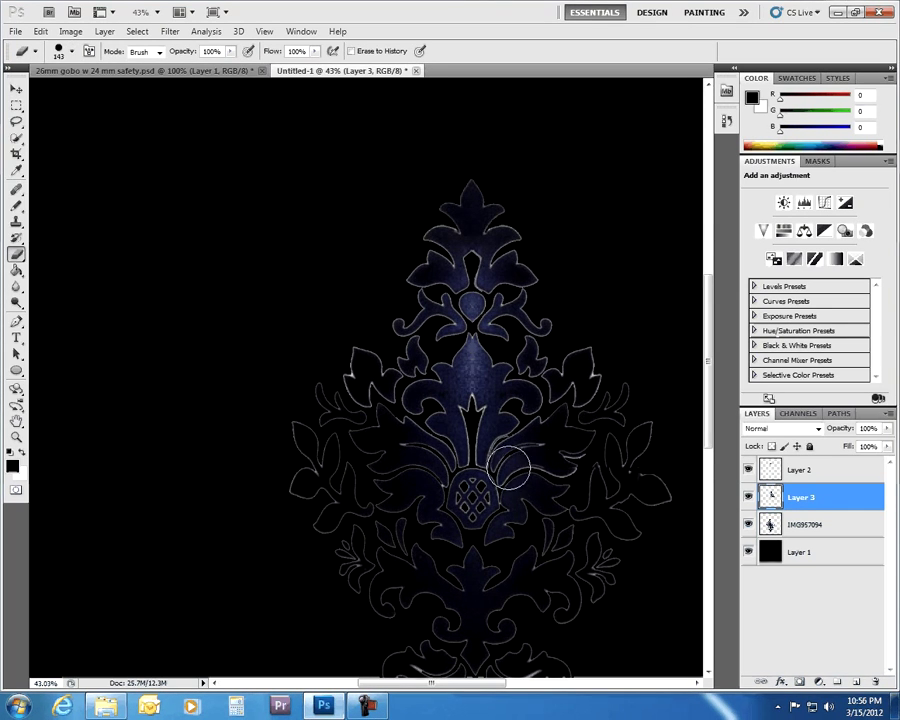
pyautogui.moveTo(538, 443)
pyautogui.mouseDown()
pyautogui.moveTo(592, 418)
pyautogui.moveTo(602, 446)
pyautogui.moveTo(567, 472)
pyautogui.moveTo(628, 476)
pyautogui.moveTo(610, 385)
pyautogui.moveTo(544, 379)
pyautogui.moveTo(551, 405)
pyautogui.moveTo(579, 367)
pyautogui.moveTo(584, 339)
pyautogui.moveTo(531, 367)
pyautogui.moveTo(528, 403)
pyautogui.moveTo(520, 306)
pyautogui.moveTo(436, 303)
pyautogui.moveTo(396, 331)
pyautogui.moveTo(534, 290)
pyautogui.moveTo(474, 241)
pyautogui.moveTo(501, 212)
pyautogui.moveTo(513, 218)
pyautogui.moveTo(516, 252)
pyautogui.moveTo(487, 357)
pyautogui.moveTo(514, 416)
pyautogui.moveTo(551, 455)
pyautogui.moveTo(664, 417)
pyautogui.moveTo(559, 468)
pyautogui.moveTo(500, 433)
pyautogui.moveTo(475, 393)
pyautogui.moveTo(530, 464)
pyautogui.moveTo(650, 466)
pyautogui.moveTo(576, 471)
pyautogui.moveTo(463, 449)
pyautogui.moveTo(475, 493)
pyautogui.moveTo(598, 472)
pyautogui.moveTo(507, 467)
pyautogui.moveTo(449, 450)
pyautogui.moveTo(441, 366)
pyautogui.moveTo(469, 333)
pyautogui.moveTo(597, 345)
pyautogui.moveTo(620, 424)
pyautogui.mouseUp()
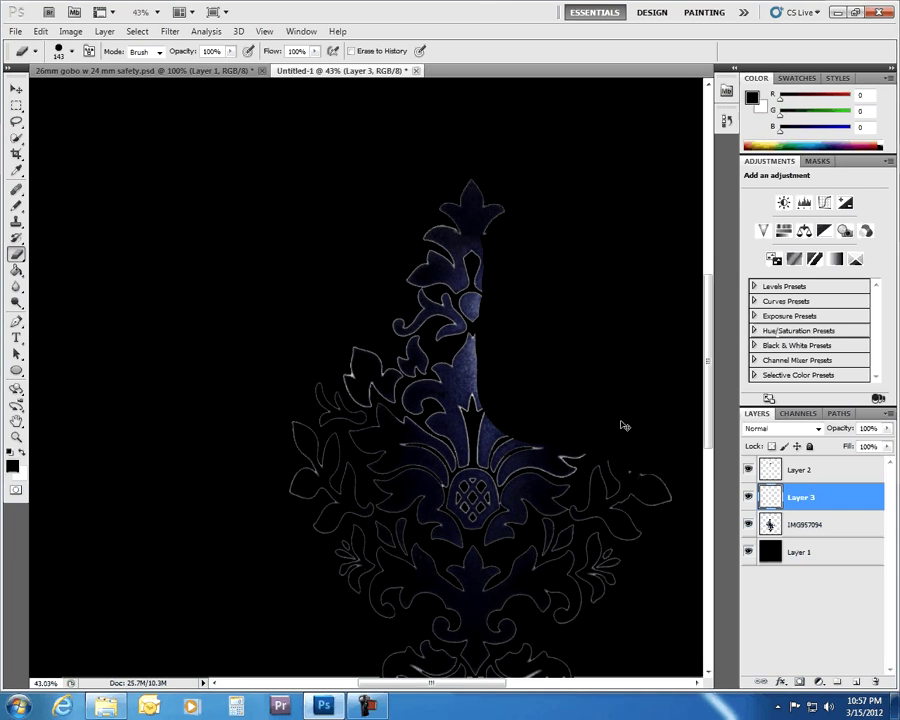
pyautogui.hotkey('ctrl', 'alt', 'z')
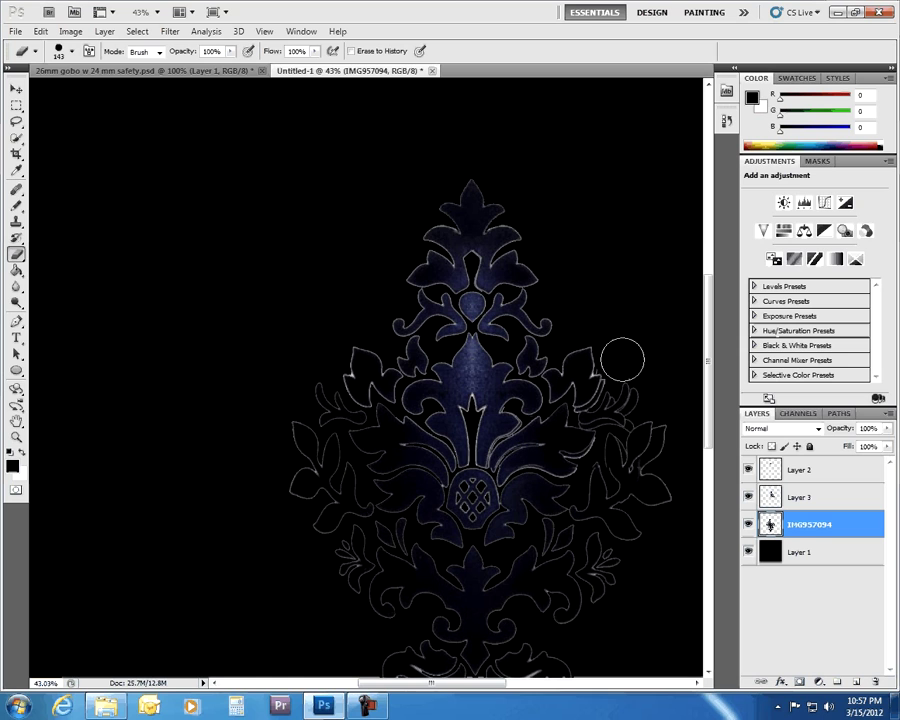
pyautogui.click(824, 495)
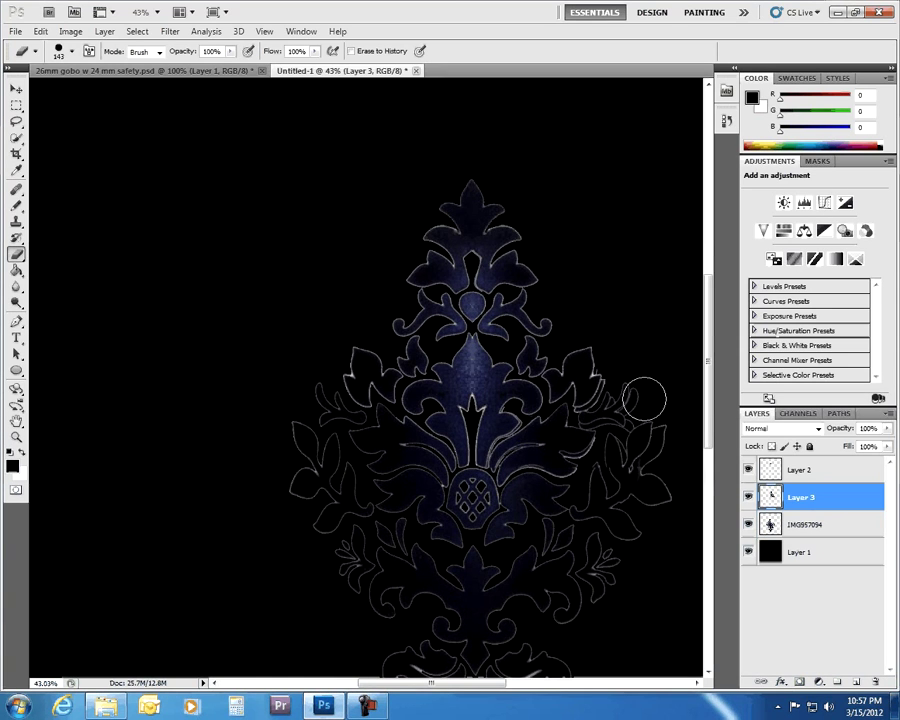
# - Move Layer 3 over the damask and back left, undoing a trial leaf-lobe erase
pyautogui.click(16, 89)
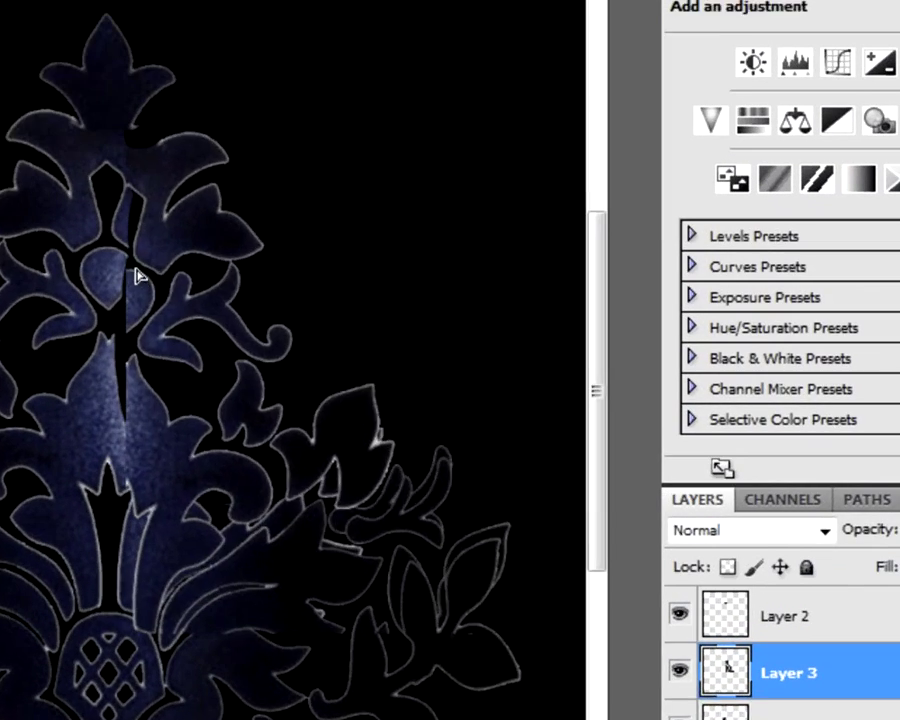
pyautogui.moveTo(494, 306); pyautogui.dragTo(518, 271)
pyautogui.moveTo(186, 201); pyautogui.dragTo(110, 256)
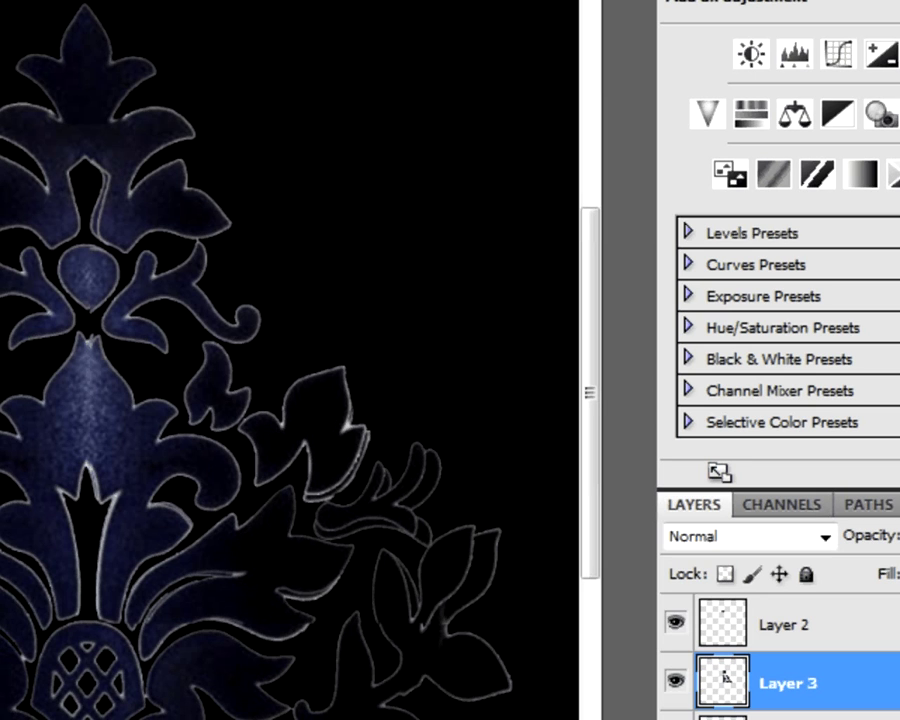
pyautogui.moveTo(169, 92)
pyautogui.mouseDown()
pyautogui.moveTo(161, 149)
pyautogui.moveTo(185, 188)
pyautogui.mouseUp()
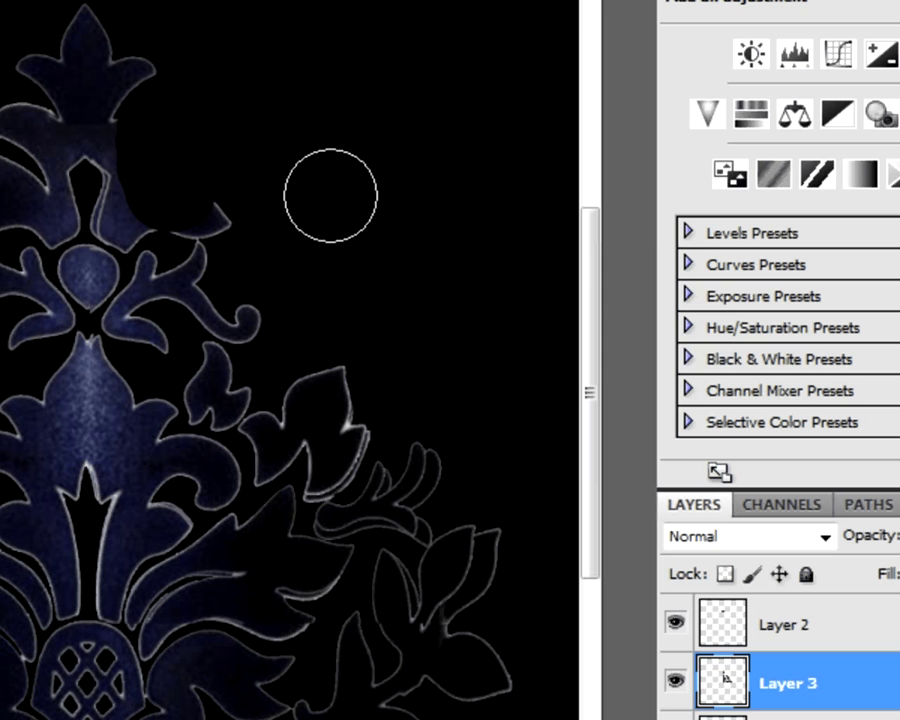
pyautogui.hotkey('ctrl', 'z')
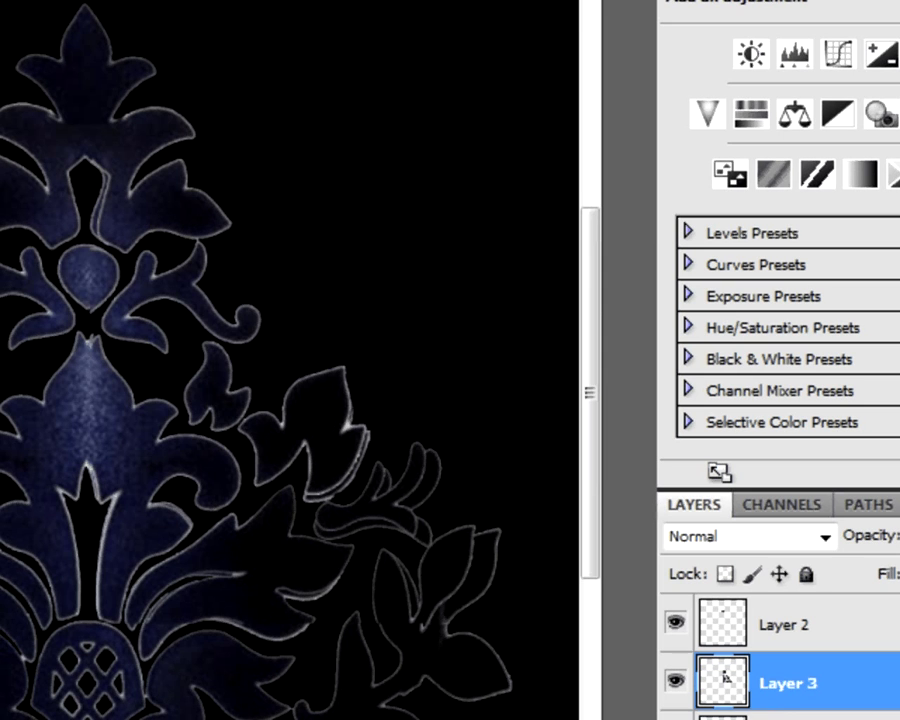
# - On IMG957094, erase stray lines across the right tendrils, lower bud and leaf area
pyautogui.hotkey('alt', '[')
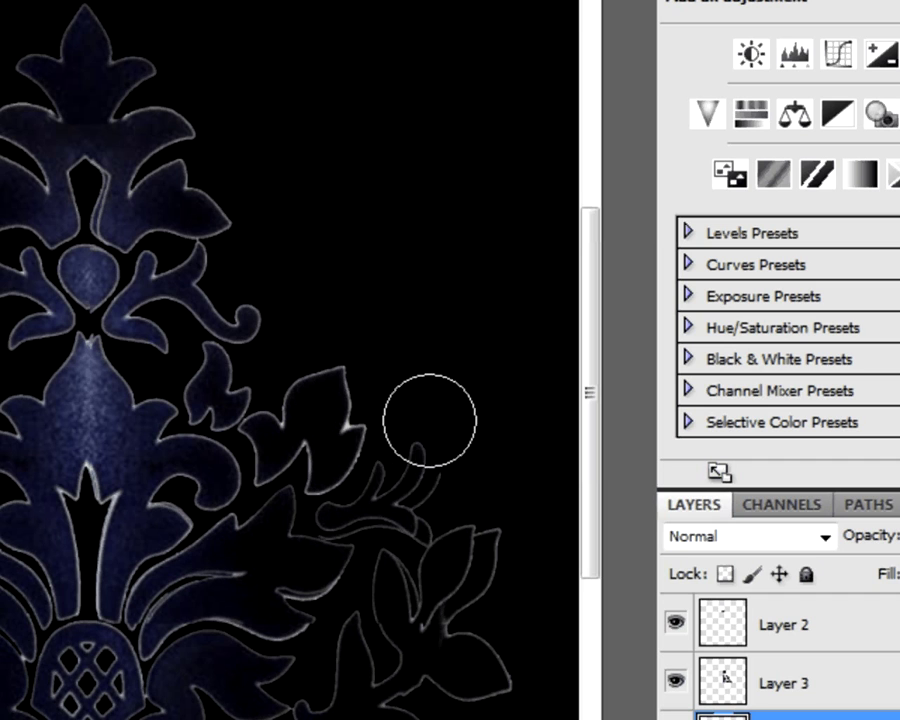
pyautogui.moveTo(430, 420)
pyautogui.mouseDown()
pyautogui.moveTo(408, 499)
pyautogui.moveTo(354, 501)
pyautogui.moveTo(468, 505)
pyautogui.mouseUp()
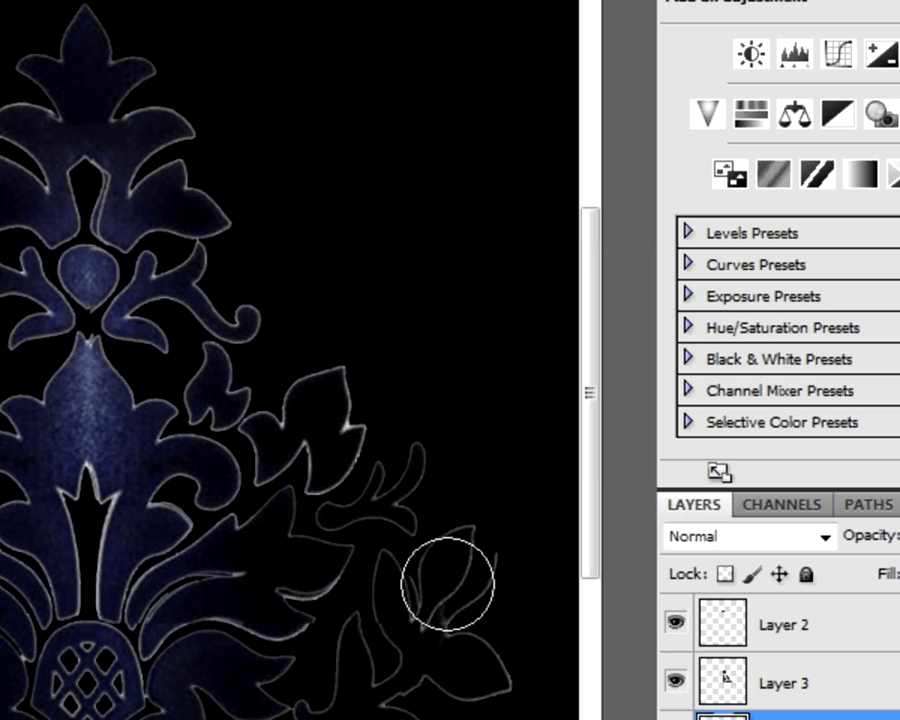
pyautogui.moveTo(448, 583)
pyautogui.mouseDown()
pyautogui.moveTo(486, 562)
pyautogui.moveTo(502, 522)
pyautogui.moveTo(458, 583)
pyautogui.moveTo(474, 546)
pyautogui.moveTo(438, 548)
pyautogui.mouseUp()
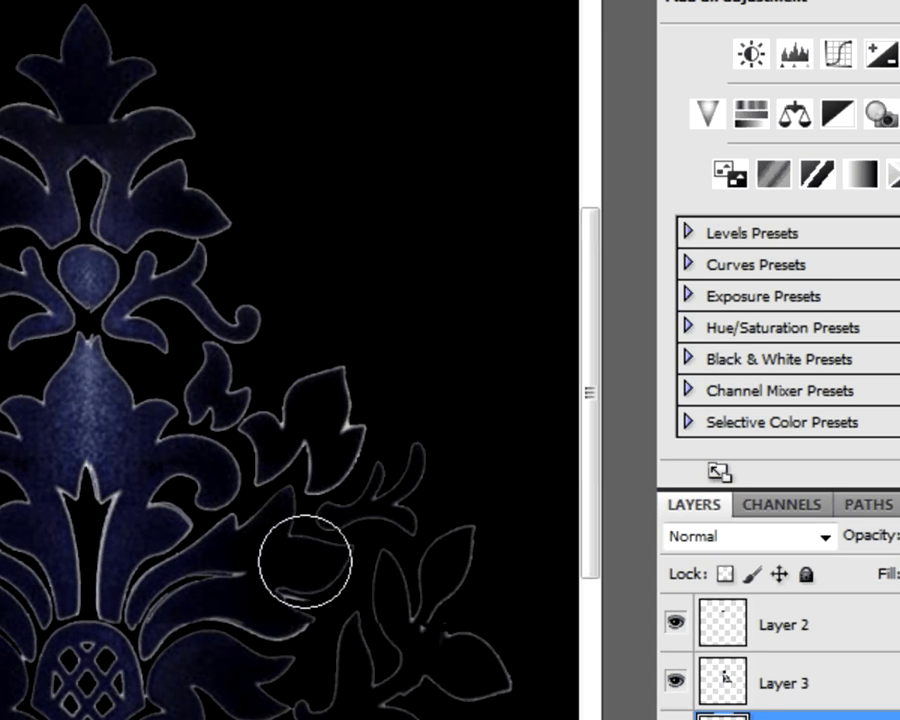
pyautogui.moveTo(305, 561)
pyautogui.mouseDown()
pyautogui.moveTo(272, 611)
pyautogui.moveTo(265, 599)
pyautogui.moveTo(308, 558)
pyautogui.moveTo(252, 585)
pyautogui.mouseUp()
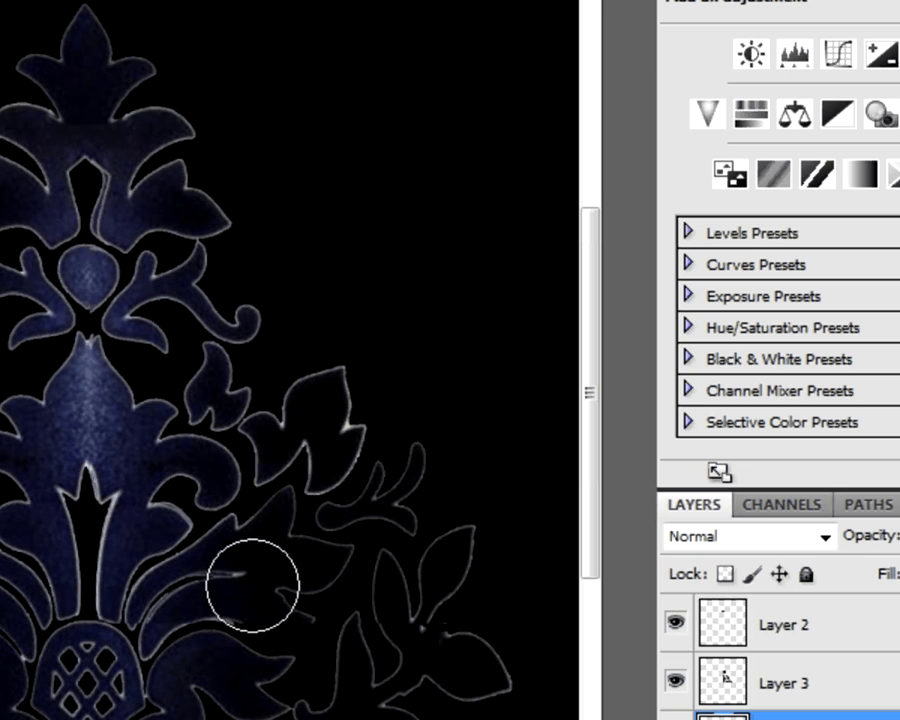
pyautogui.press('v')
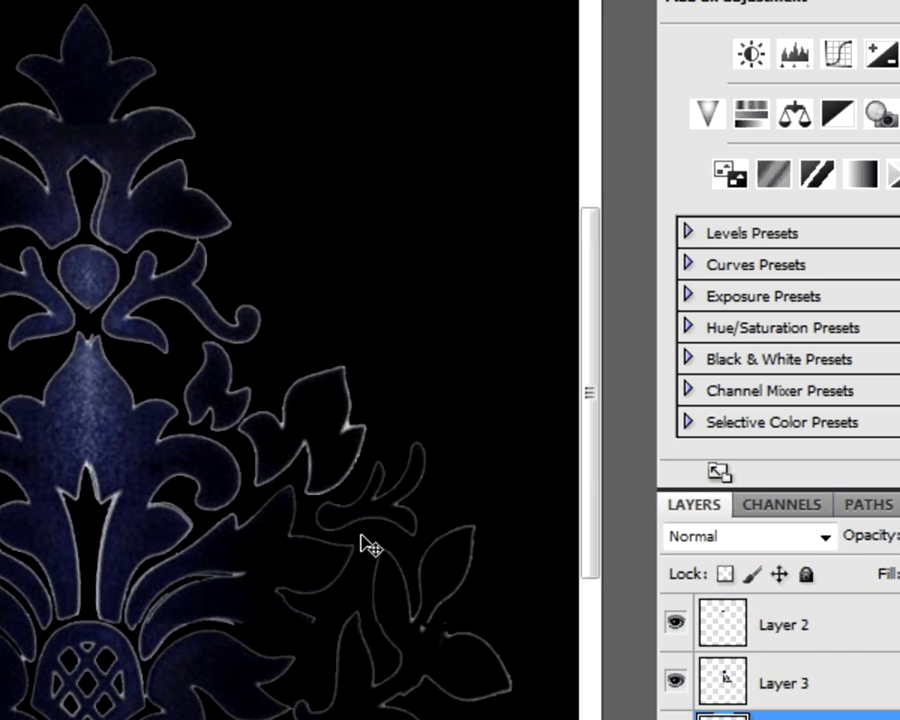
pyautogui.press('e')
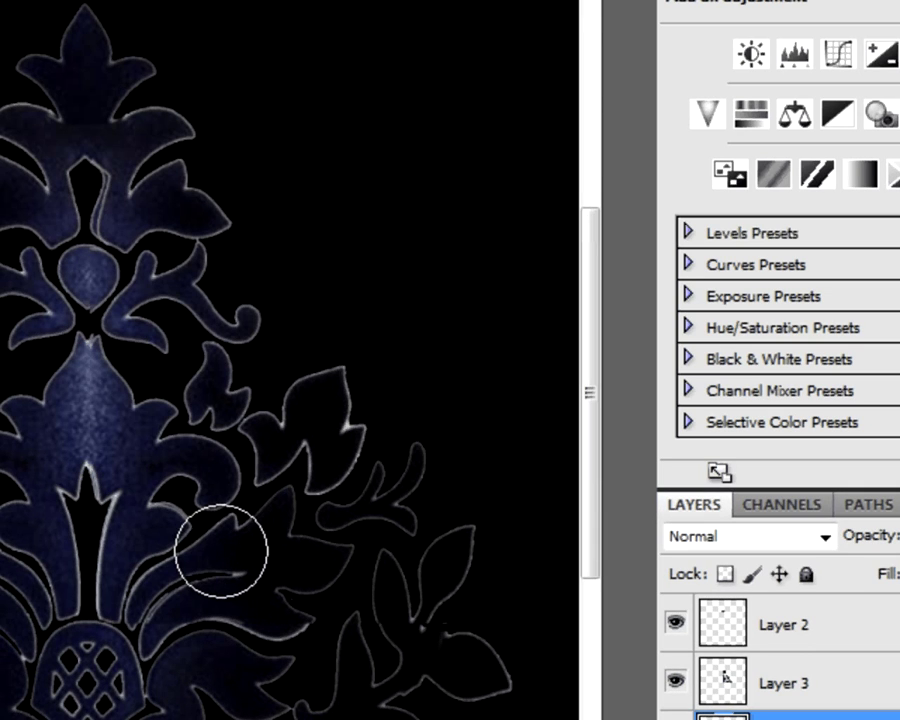
pyautogui.moveTo(159, 569)
pyautogui.mouseDown()
pyautogui.moveTo(195, 536)
pyautogui.moveTo(173, 526)
pyautogui.moveTo(185, 498)
pyautogui.mouseUp()
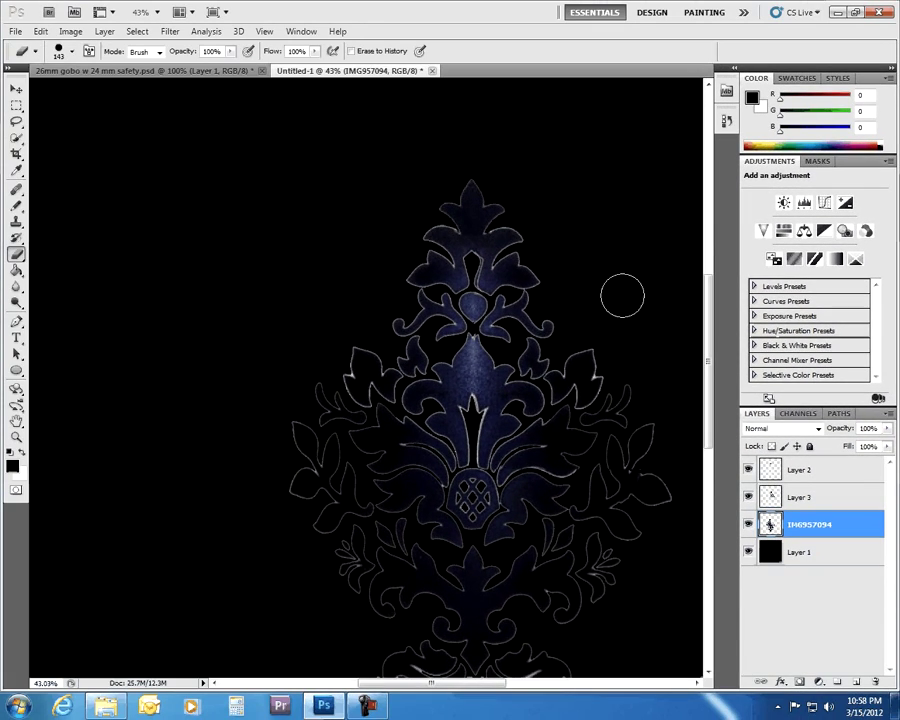
pyautogui.scroll(-5, 623, 295)
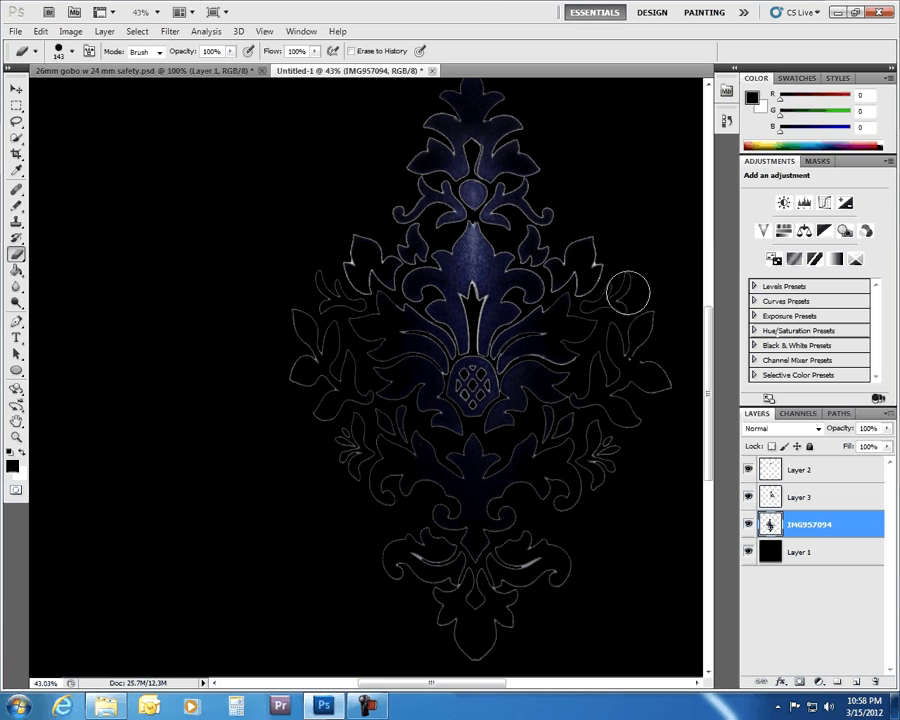
# - Fit the canvas on screen, then merge Layer 2 into Layer 3 and Layer 3 into IMG957094
pyautogui.scroll(-3, 626, 292)
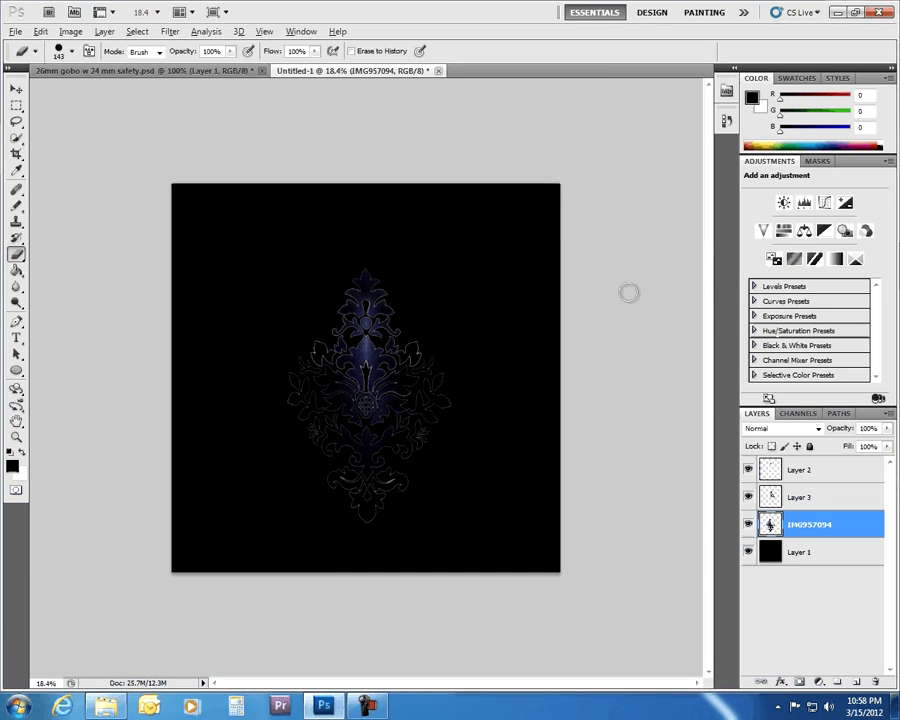
pyautogui.hotkey('ctrl', '0')
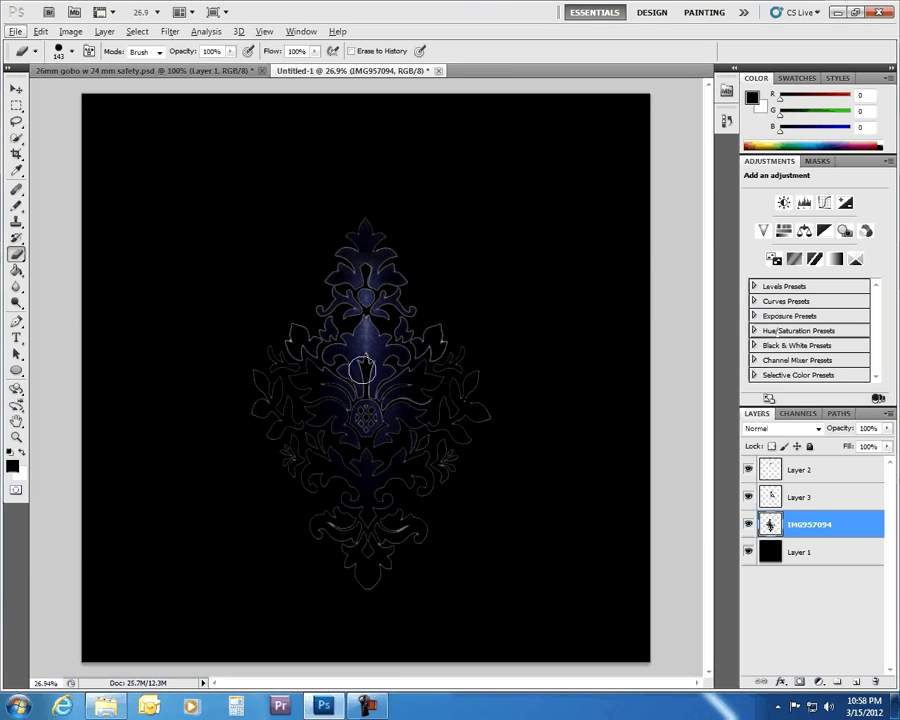
pyautogui.click(830, 471)
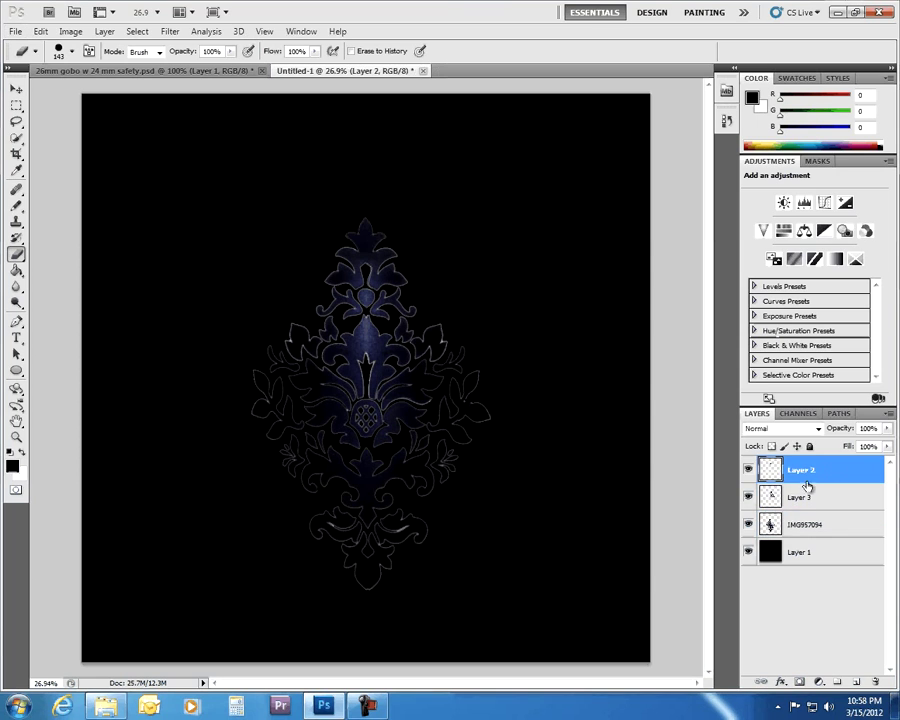
pyautogui.click(748, 470)
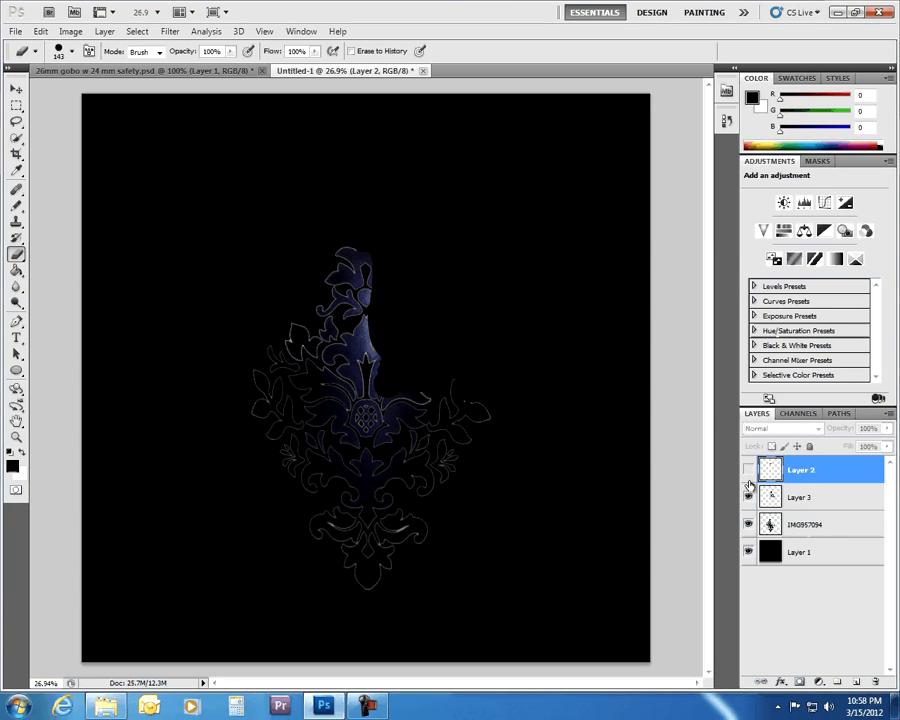
pyautogui.click(748, 471)
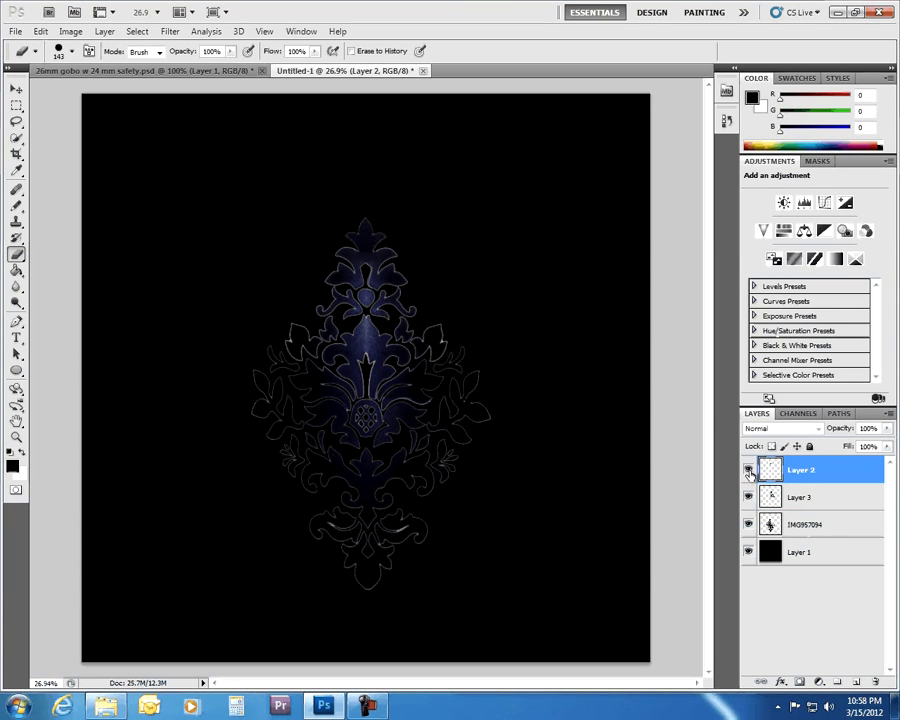
pyautogui.rightClick(833, 476)
pyautogui.click(800, 426)
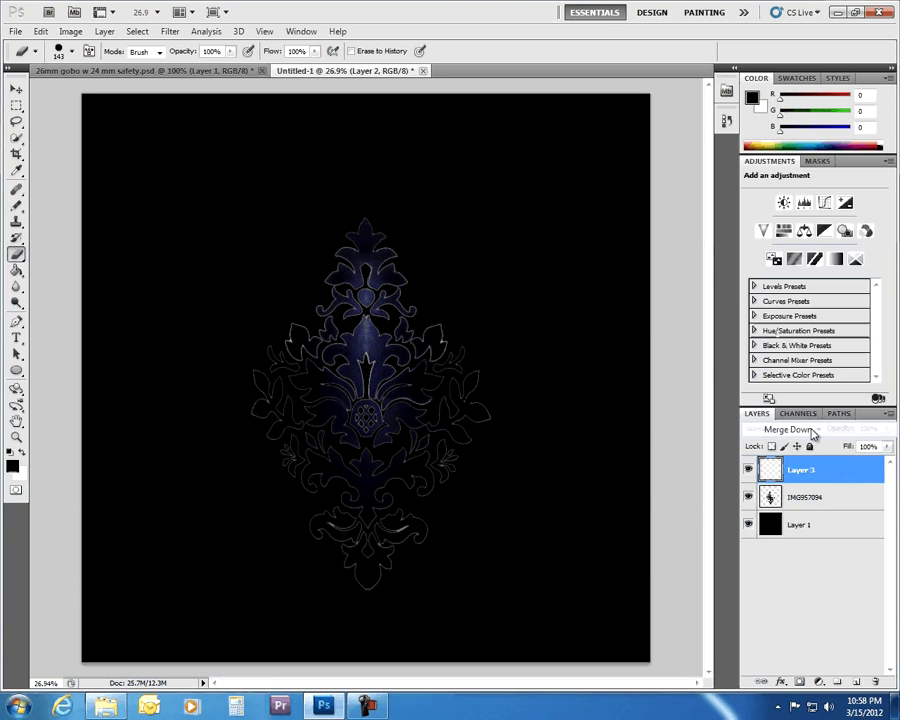
pyautogui.rightClick(833, 478)
pyautogui.click(820, 433)
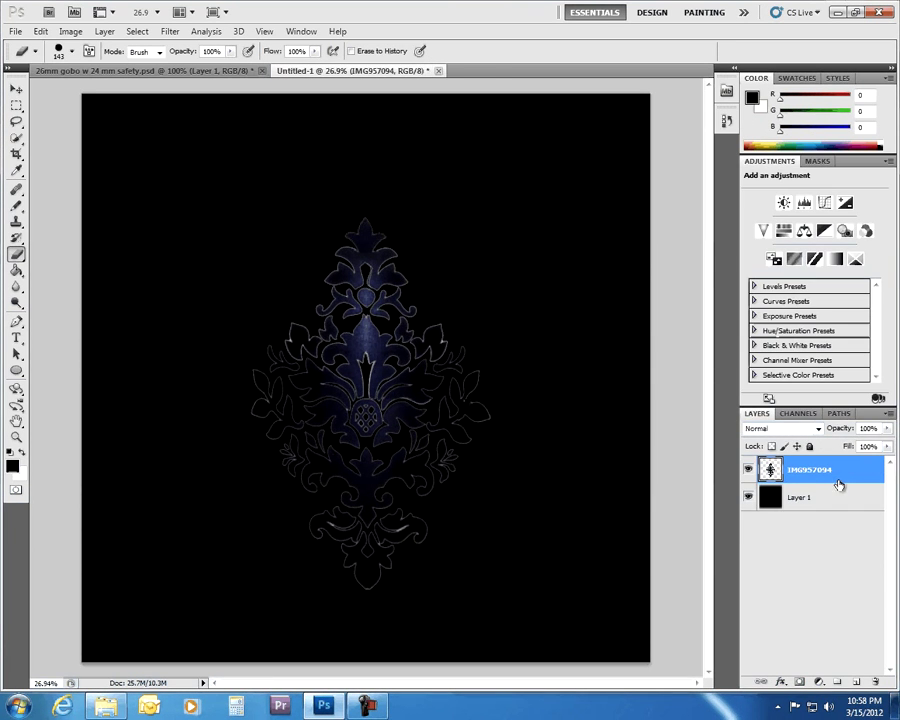
pyautogui.click(750, 469)
pyautogui.click(750, 469)
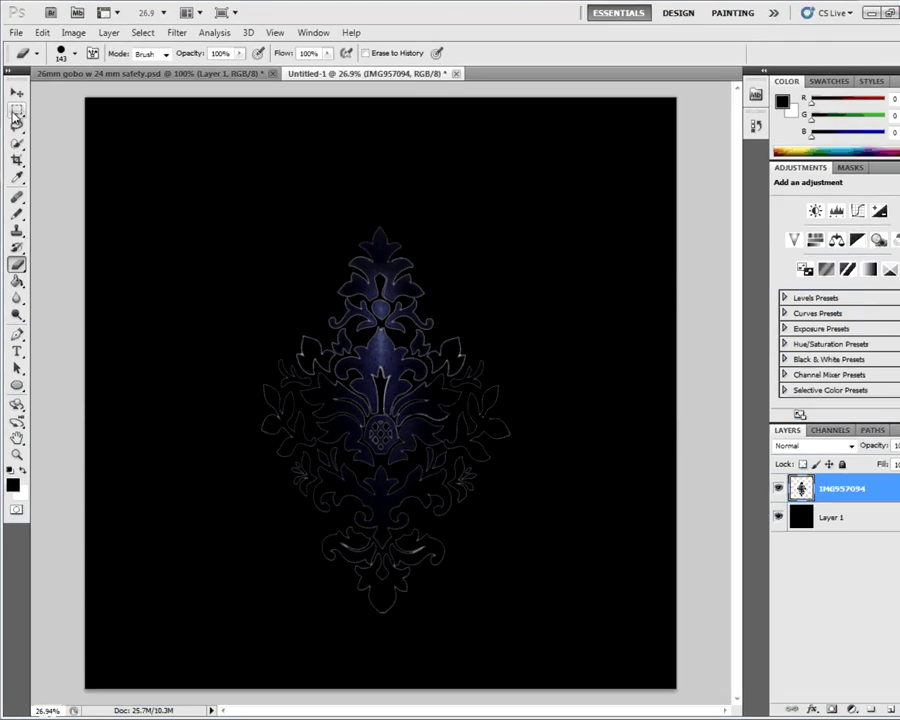
# - Turn the damask black with Levels output white at 41, then hide the black Layer 1
pyautogui.click(67, 33)
pyautogui.moveTo(106, 69)
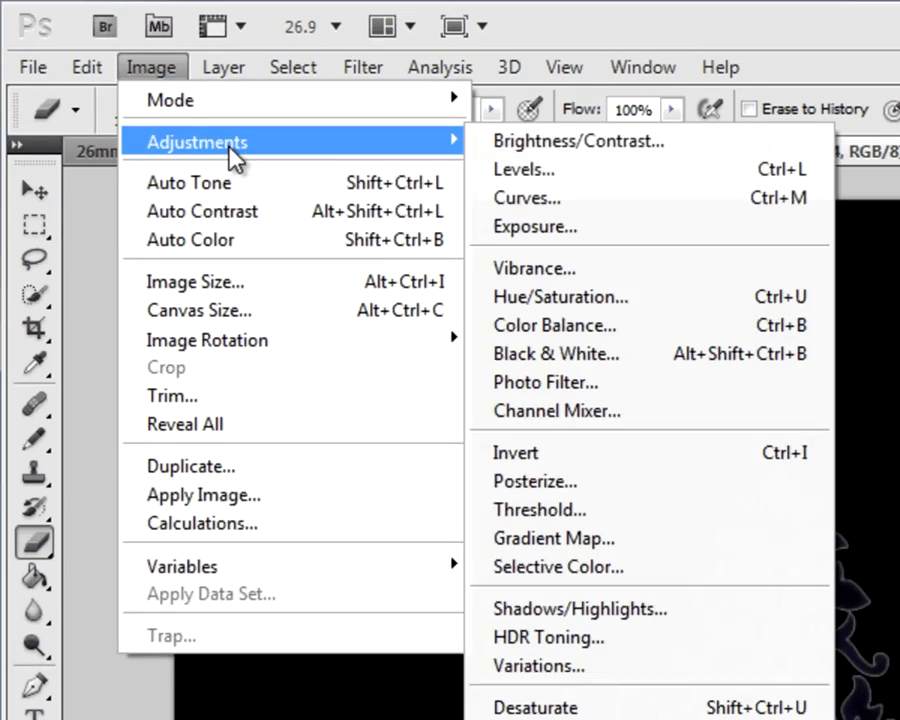
pyautogui.click(540, 169)
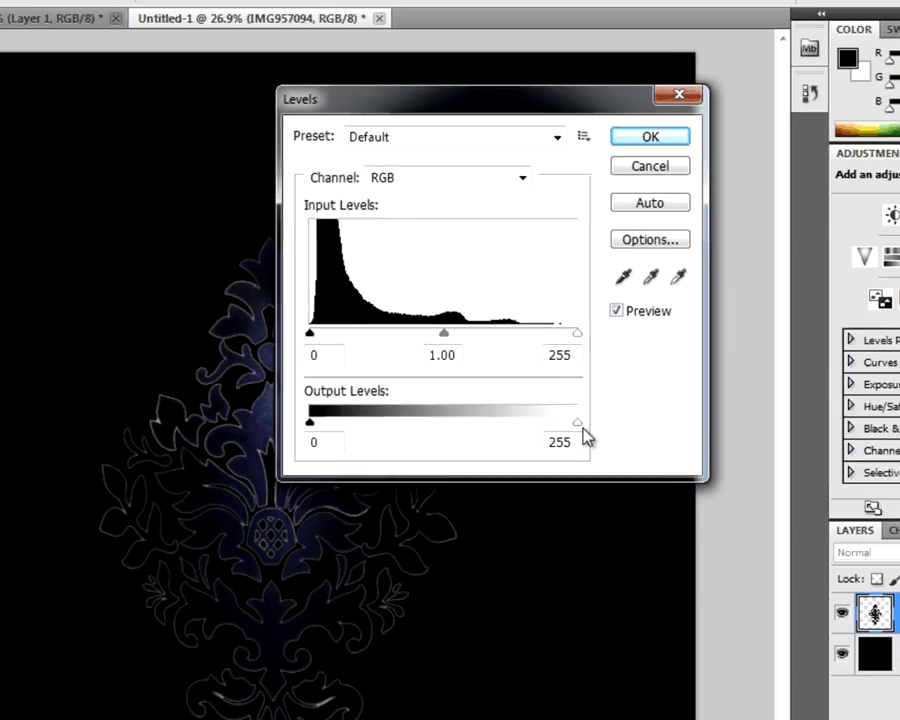
pyautogui.moveTo(726, 572); pyautogui.dragTo(724, 574)
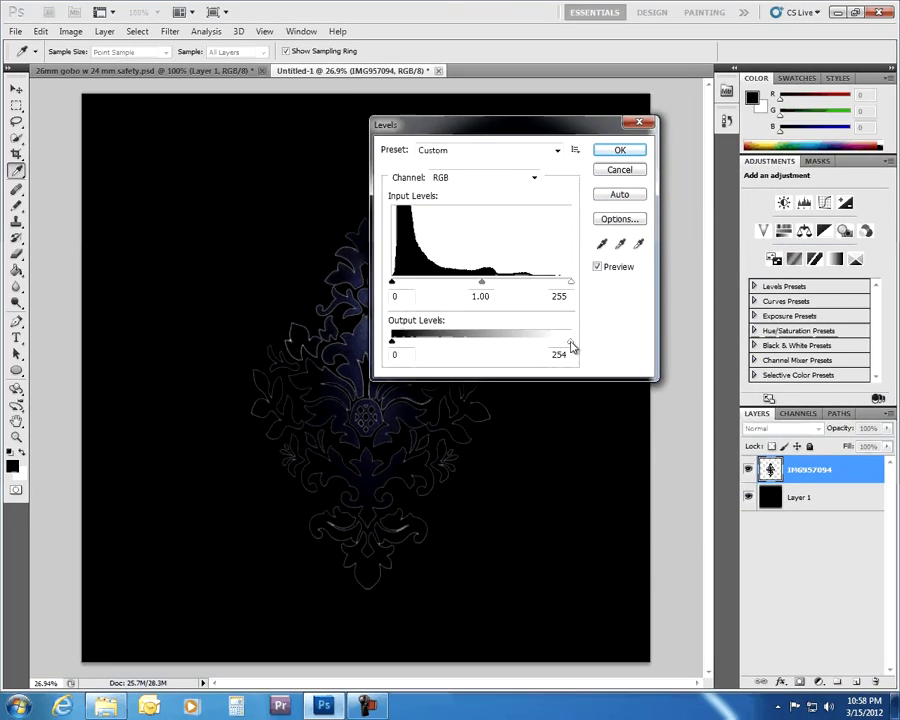
pyautogui.moveTo(572, 347); pyautogui.dragTo(421, 353)
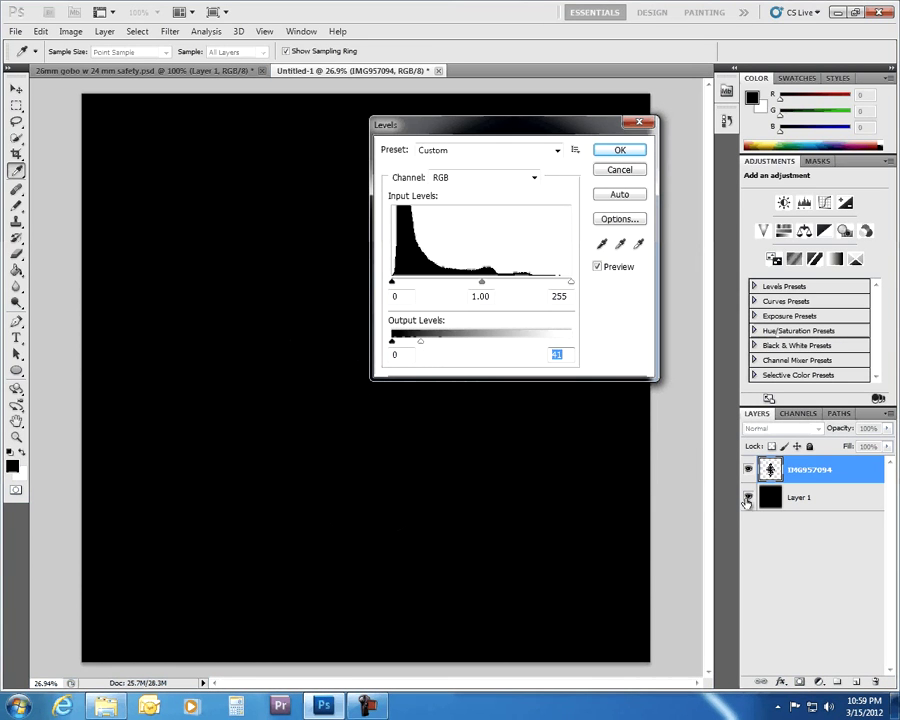
pyautogui.click(618, 152)
pyautogui.press('e')
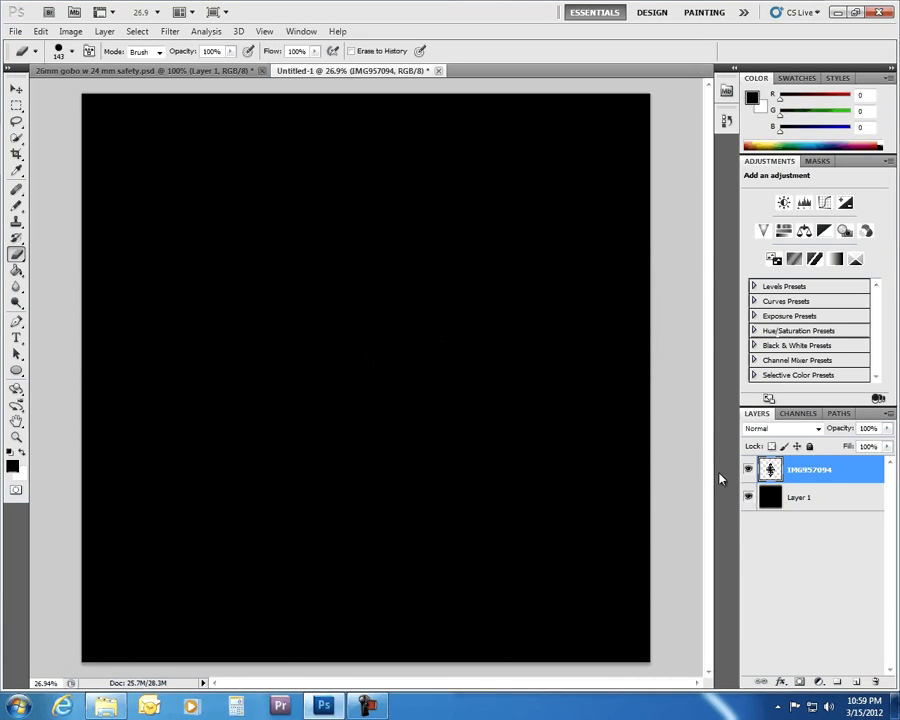
pyautogui.click(748, 498)
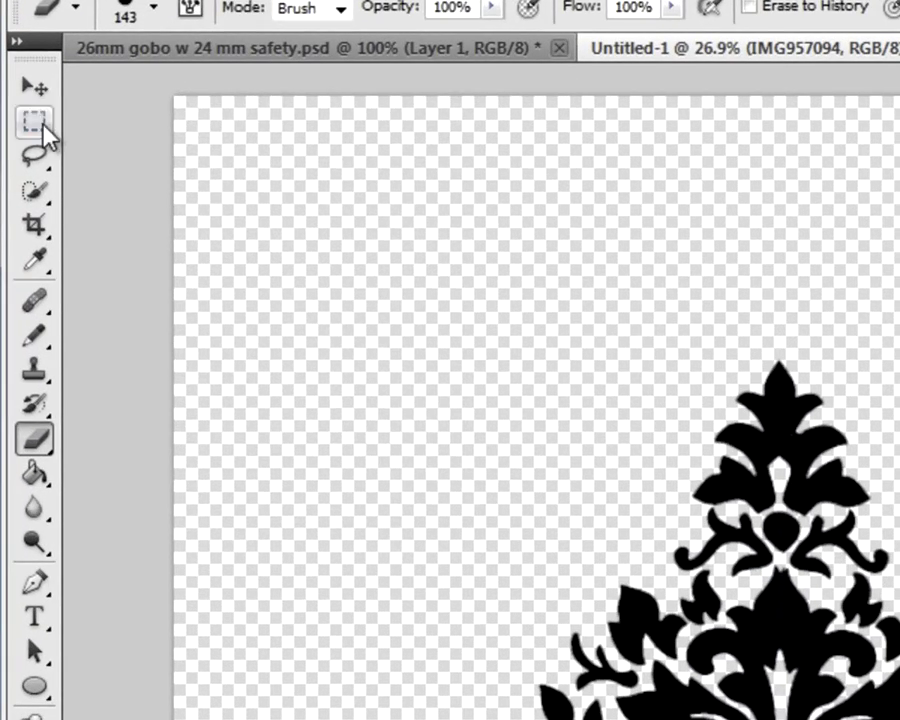
# - Invert the black damask to solid white and make the black Layer 1 visible again
pyautogui.click(40, 124)
pyautogui.click(150, 0)
pyautogui.moveTo(190, 48)
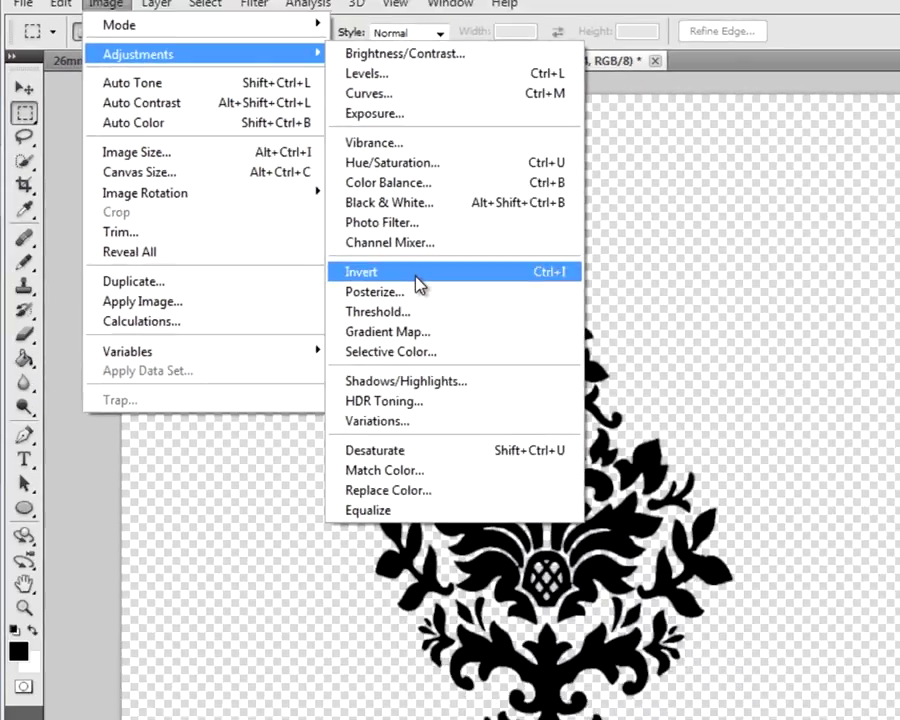
pyautogui.click(518, 350)
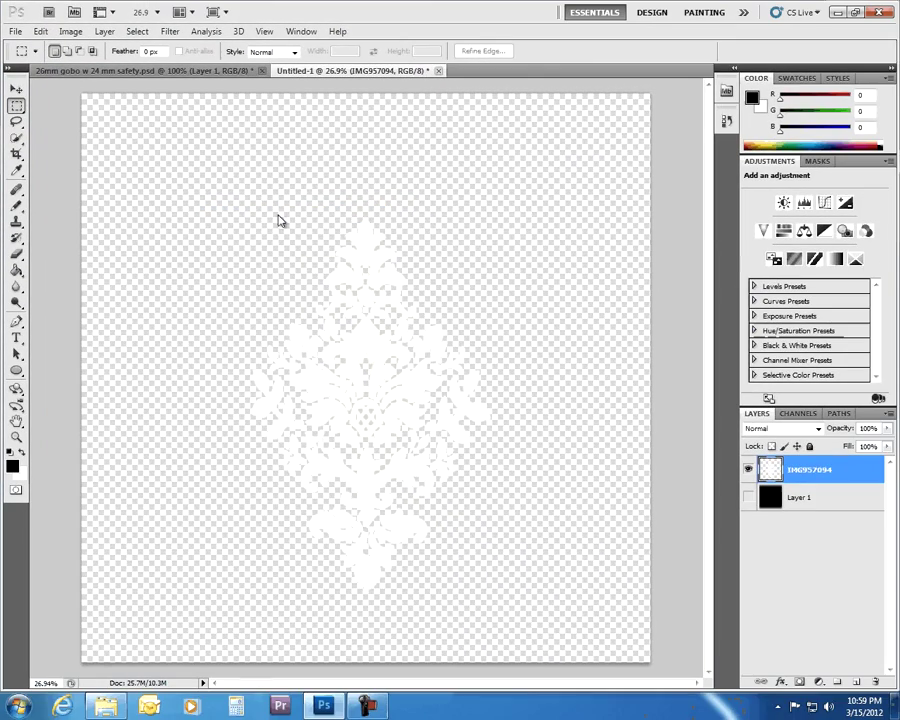
pyautogui.click(747, 498)
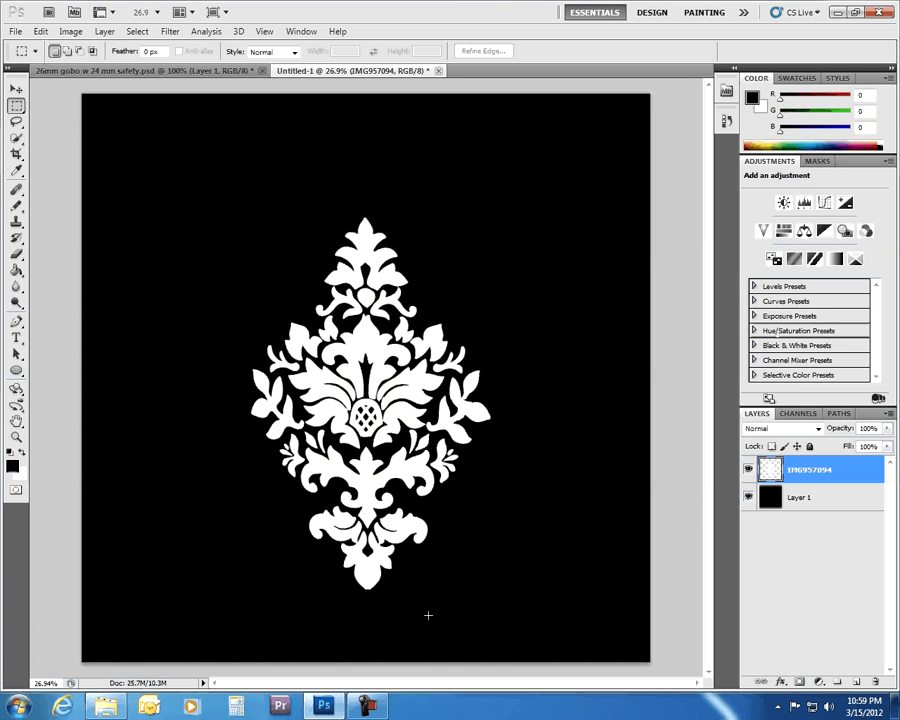
# - Copy the Shape 1 circle from the 26mm gobo document and paste it into Untitled-1 as Layer 2
pyautogui.click(125, 71)
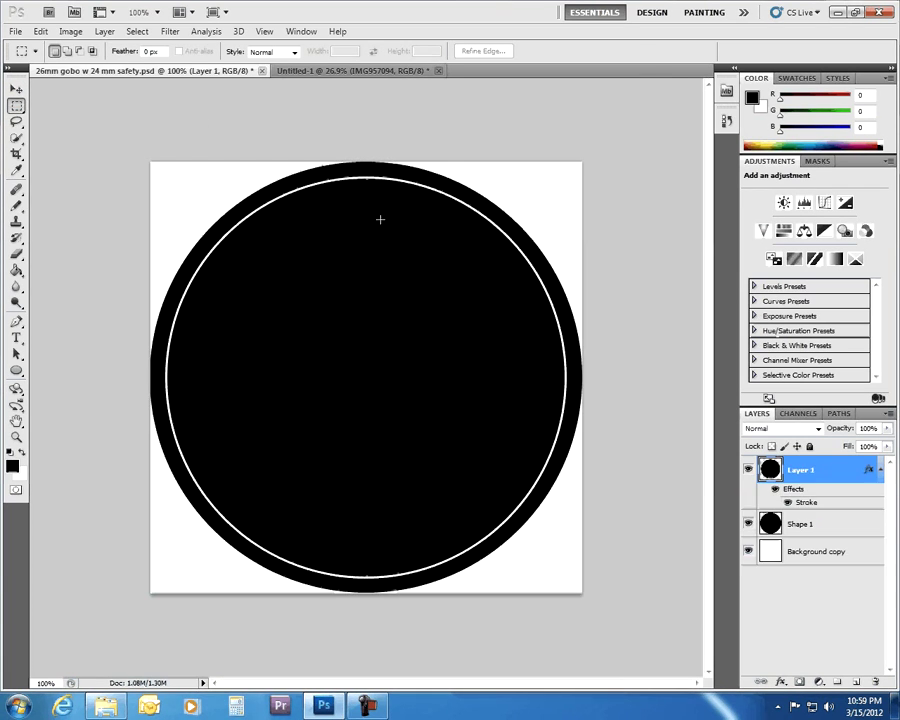
pyautogui.click(820, 525)
pyautogui.hotkey('ctrl', 'a')
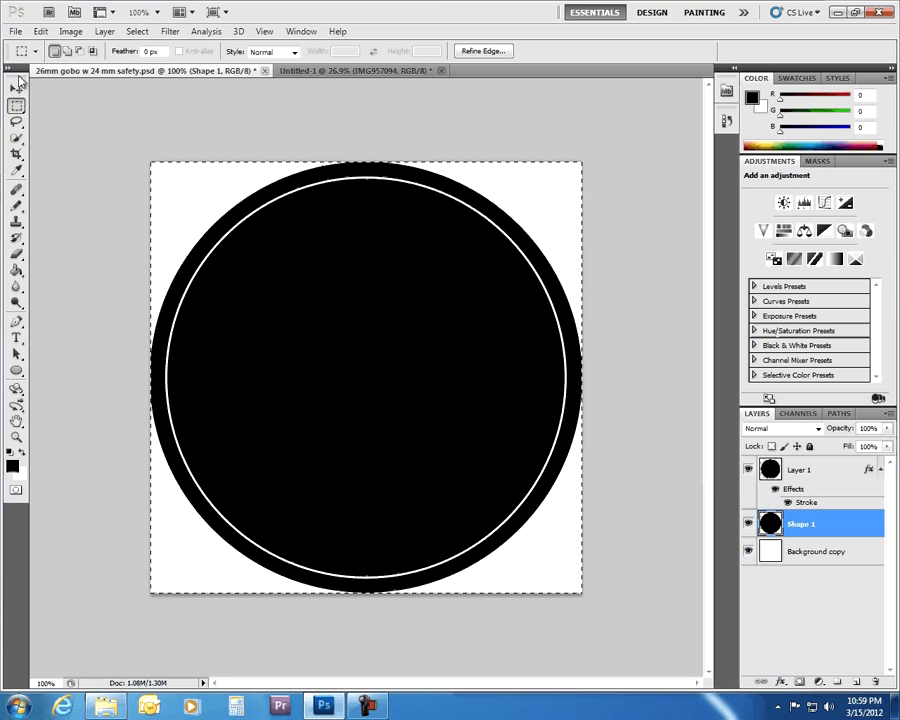
pyautogui.click(320, 71)
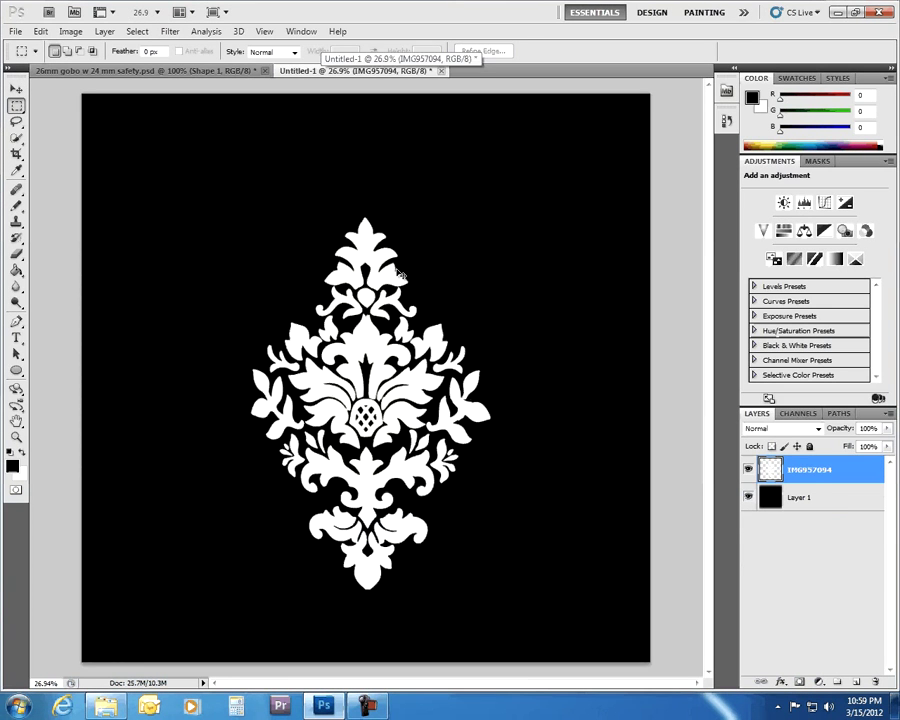
pyautogui.hotkey('ctrl', 'v')
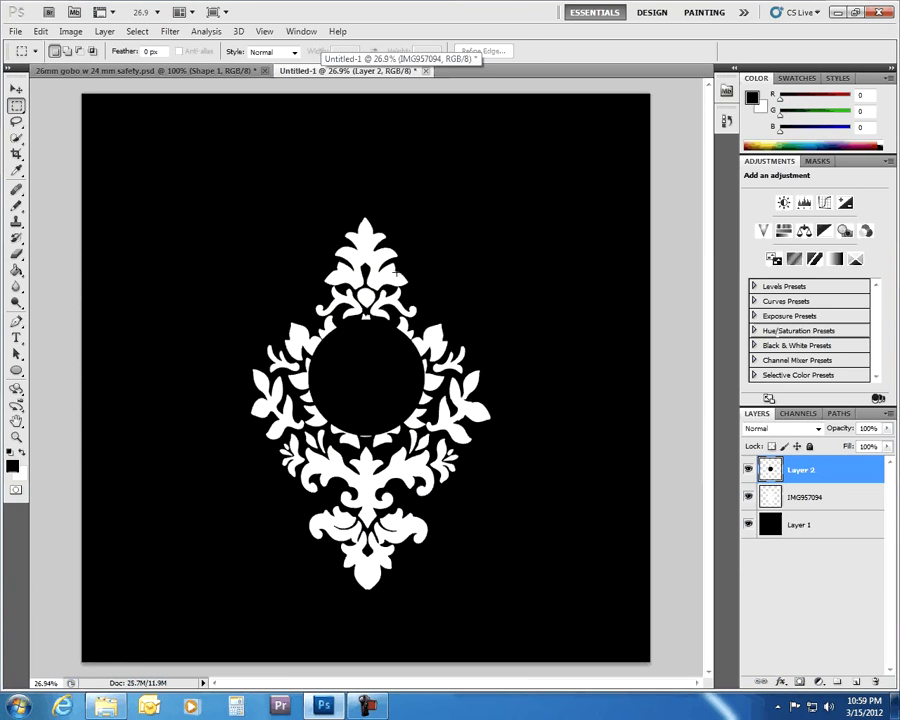
pyautogui.click(748, 525)
pyautogui.click(748, 525)
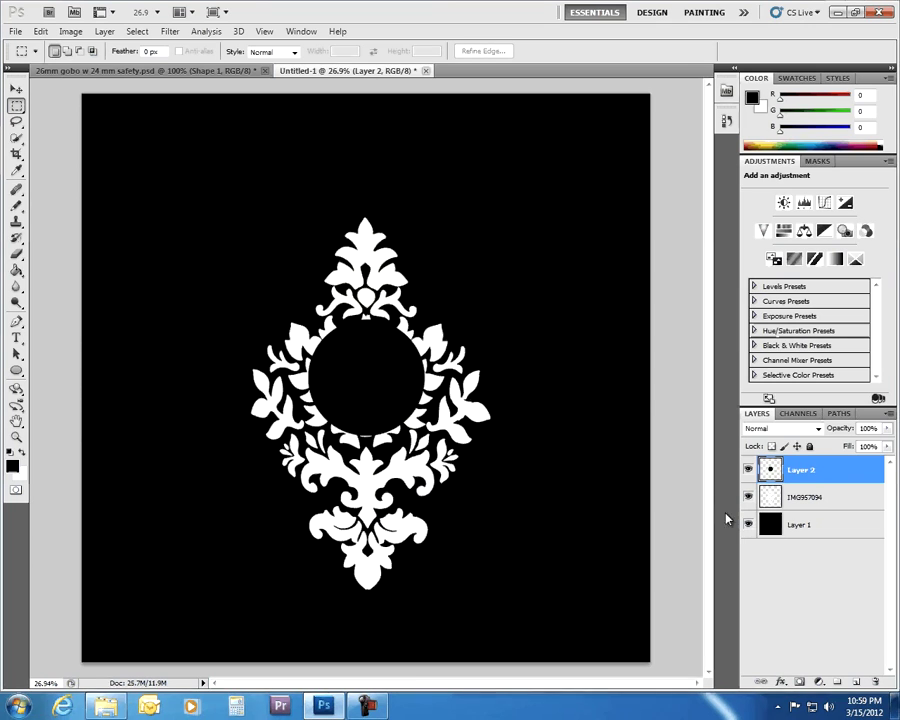
# - Free Transform the IMG957094 damask down to a small size, move it up, and commit
pyautogui.click(811, 497)
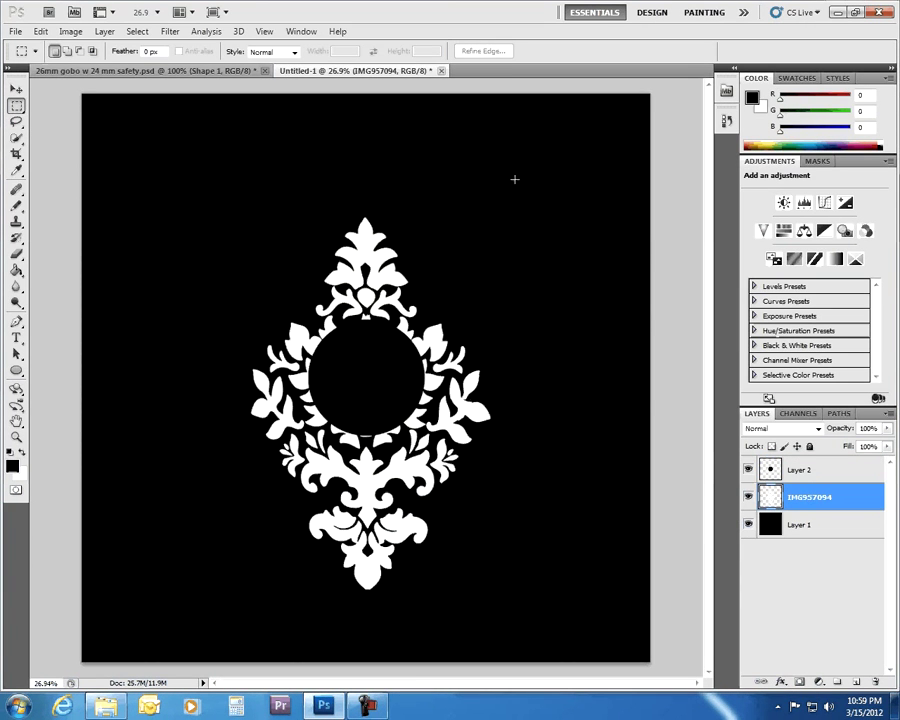
pyautogui.moveTo(352, 500); pyautogui.dragTo(215, 607)
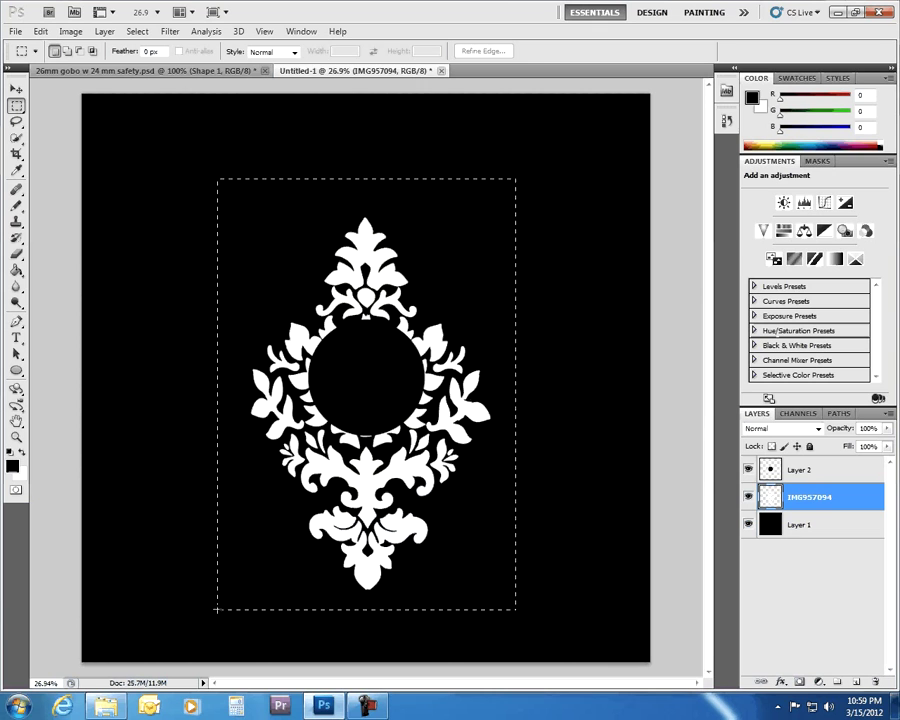
pyautogui.click(220, 614)
pyautogui.rightClick(267, 512)
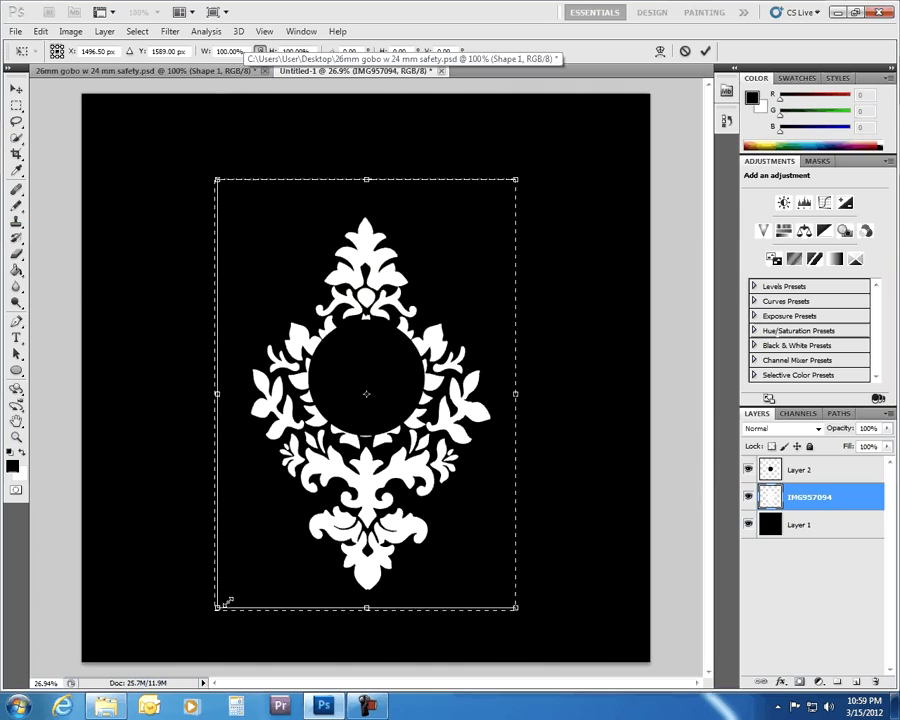
pyautogui.moveTo(228, 601); pyautogui.dragTo(258, 430)
pyautogui.moveTo(518, 179); pyautogui.dragTo(410, 332)
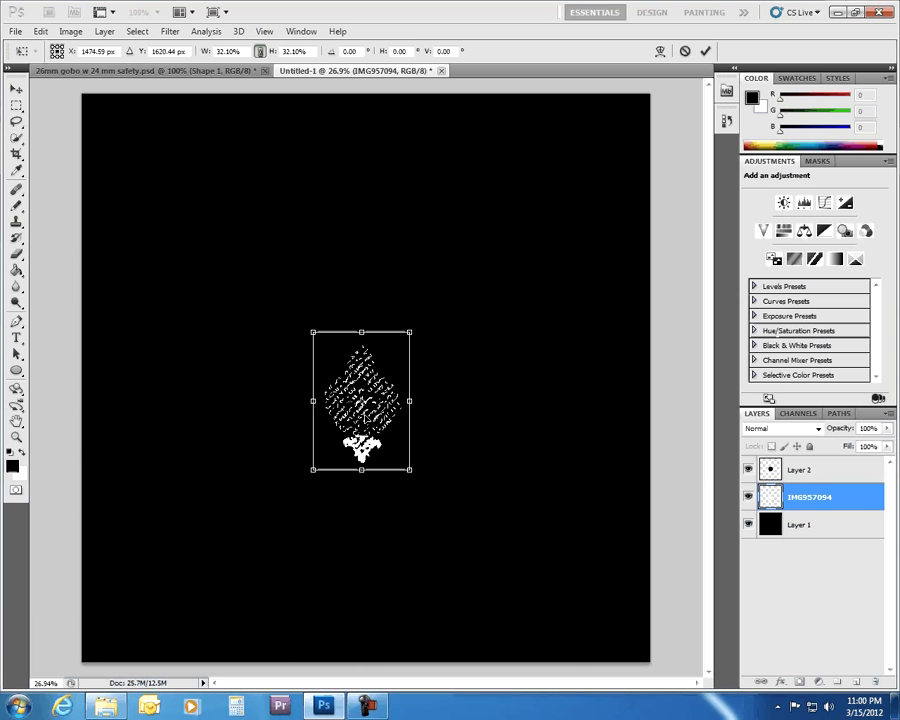
pyautogui.moveTo(360, 347); pyautogui.dragTo(375, 313)
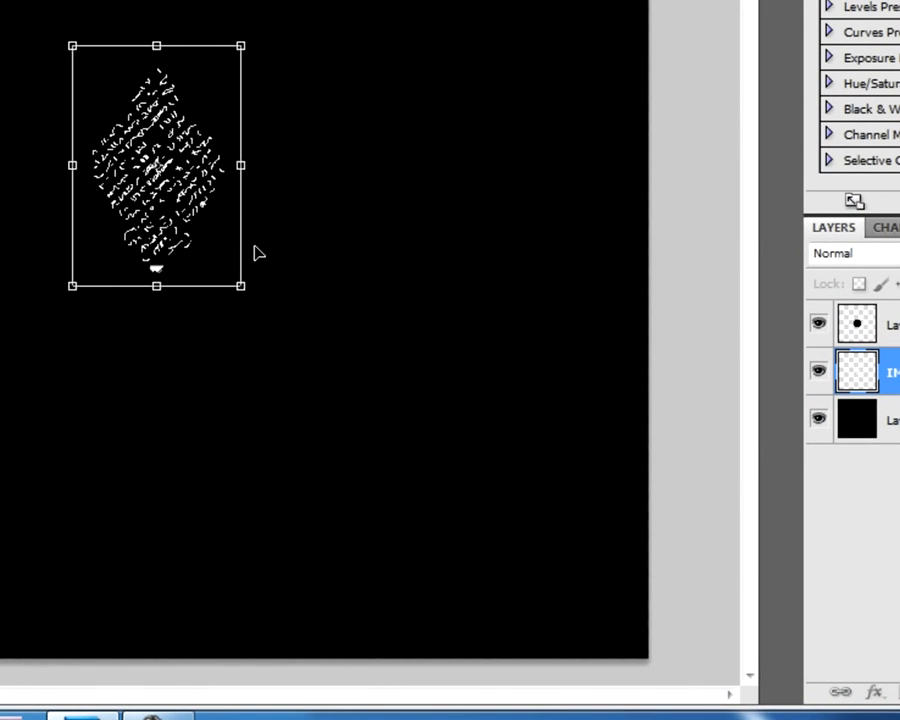
pyautogui.moveTo(73, 285); pyautogui.dragTo(87, 268)
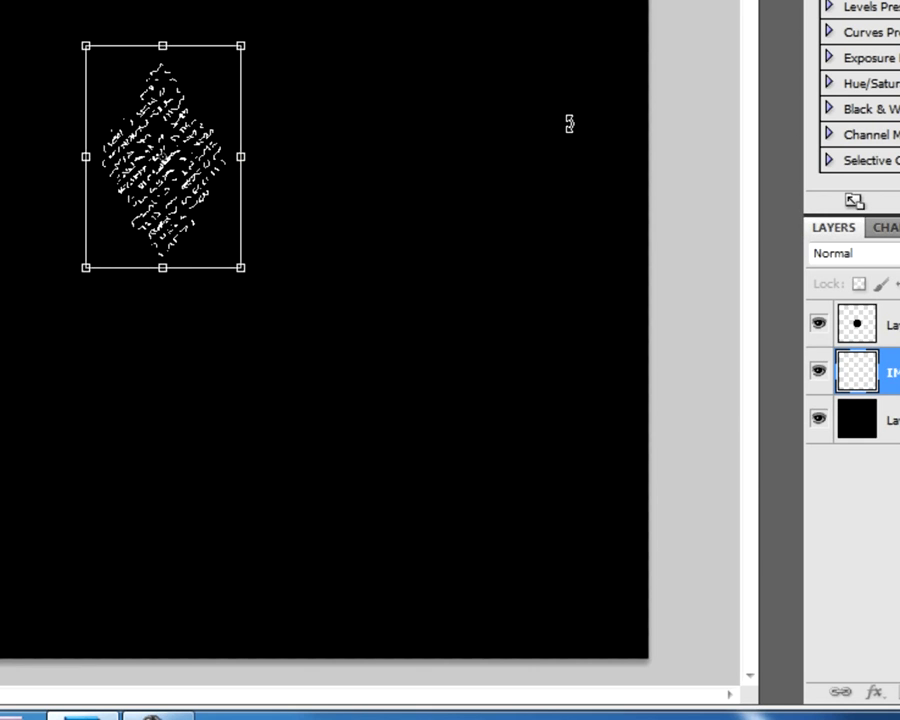
pyautogui.press('Return')
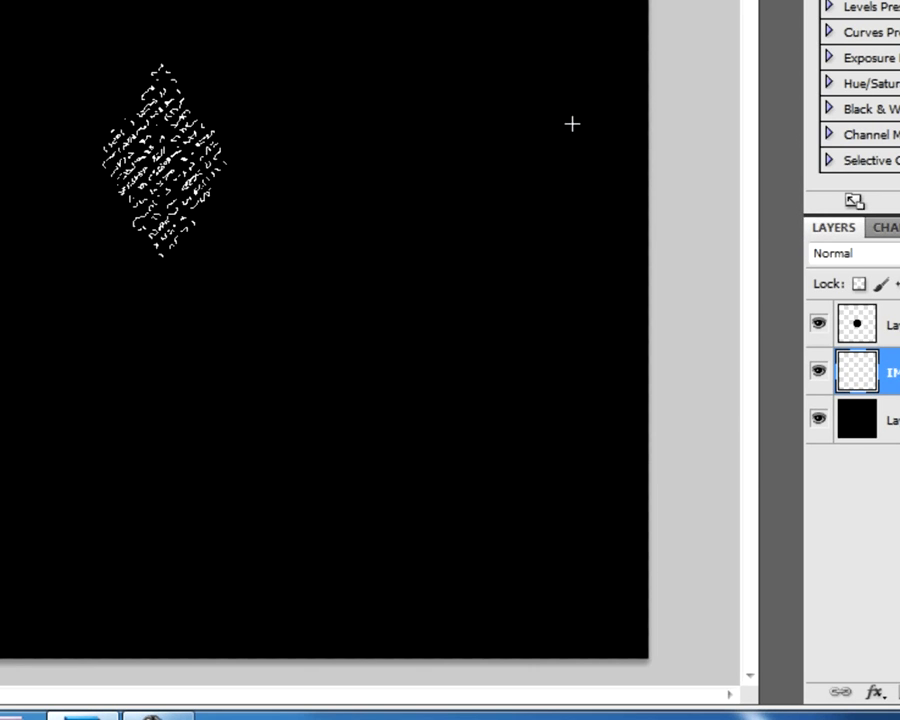
# - Undo the last change and hide the black background and circle layers
pyautogui.hotkey('ctrl', 'z')
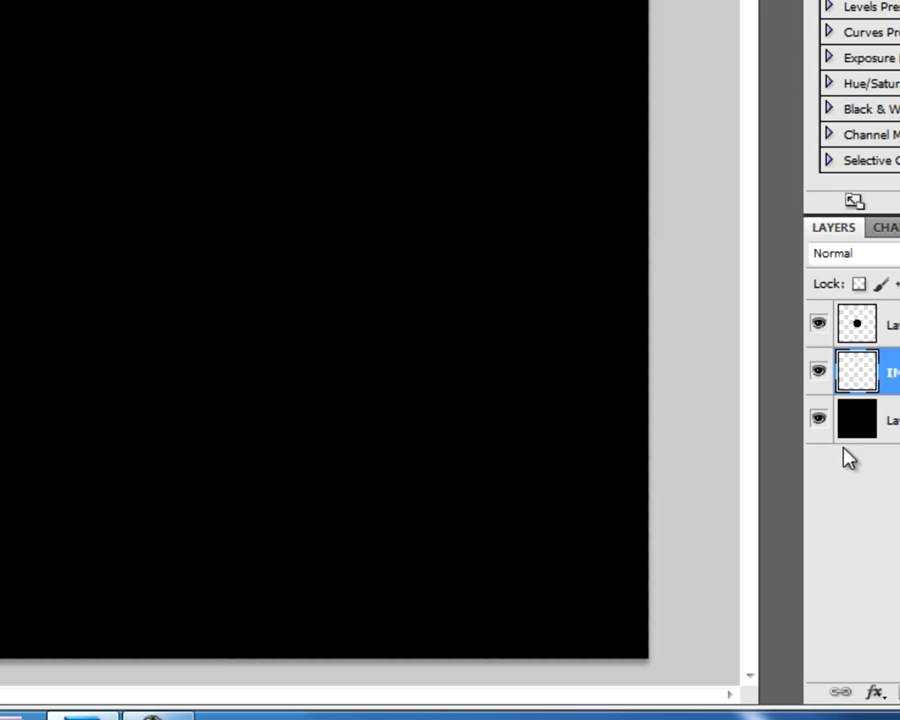
pyautogui.click(818, 422)
pyautogui.click(819, 324)
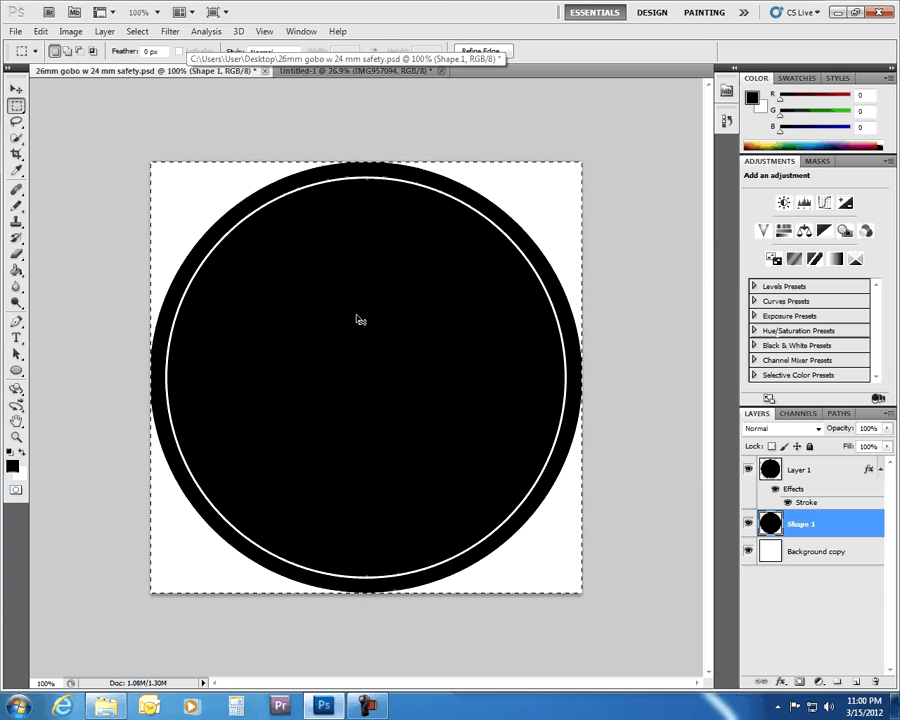
# - Paste the damask as Layer 2 and drag it above Layer 1 in the Layers panel
pyautogui.hotkey('ctrl', 'v')
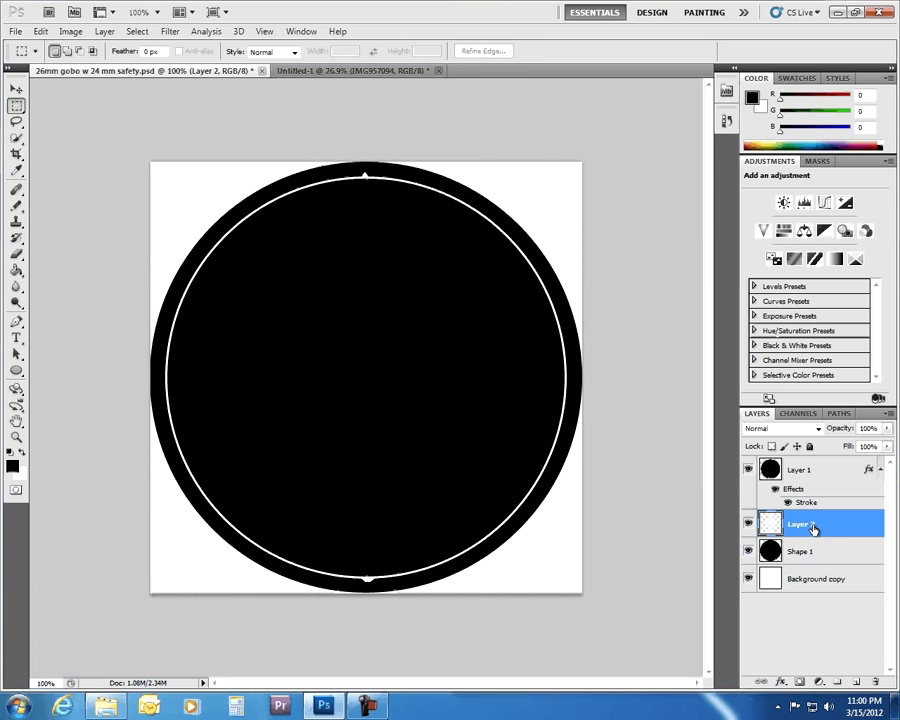
pyautogui.moveTo(814, 526); pyautogui.dragTo(810, 469)
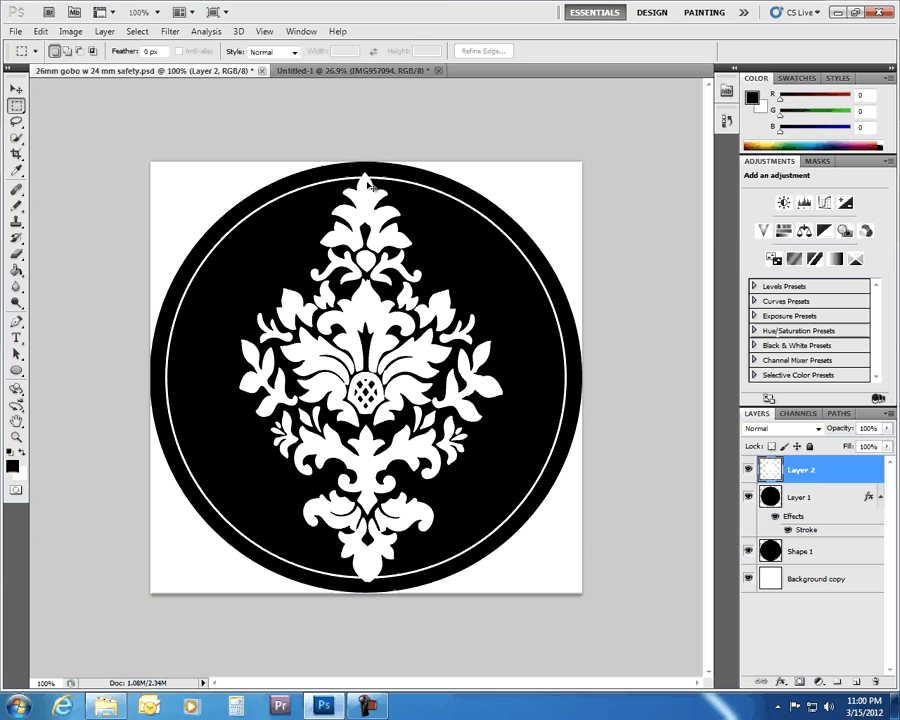
# - Scale the damask with linked width and height to about 93% and centre it inside the ring
pyautogui.hotkey('ctrl', 'a')
pyautogui.rightClick(297, 364)
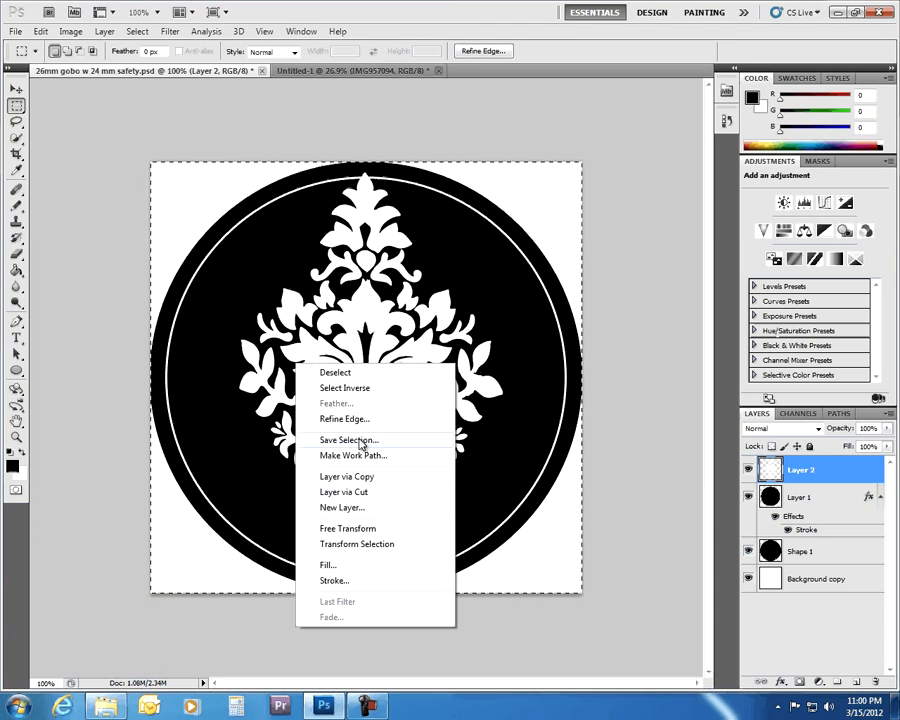
pyautogui.click(378, 528)
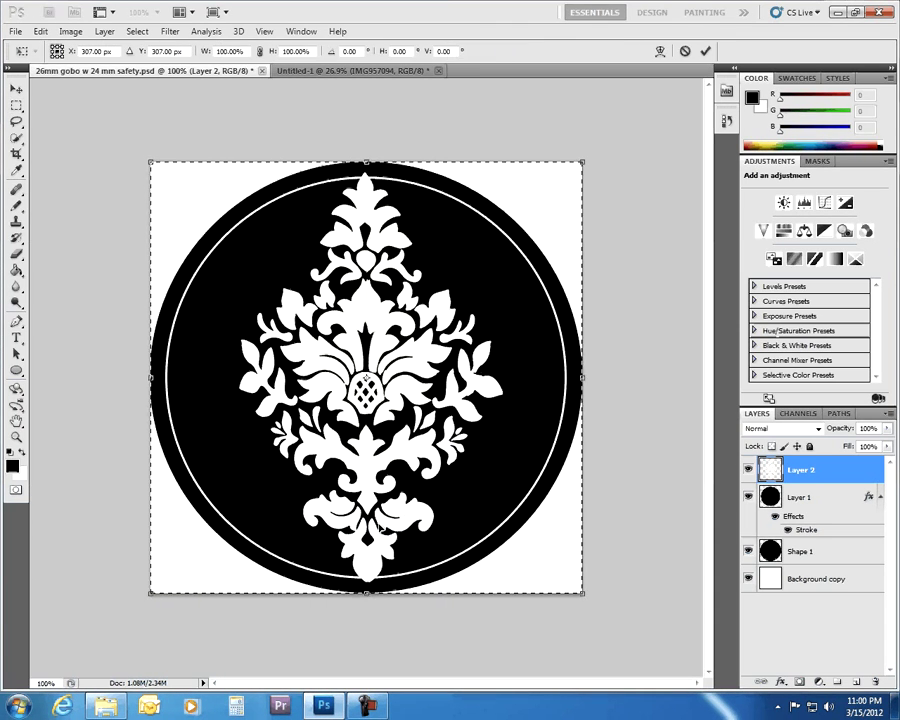
pyautogui.click(259, 51)
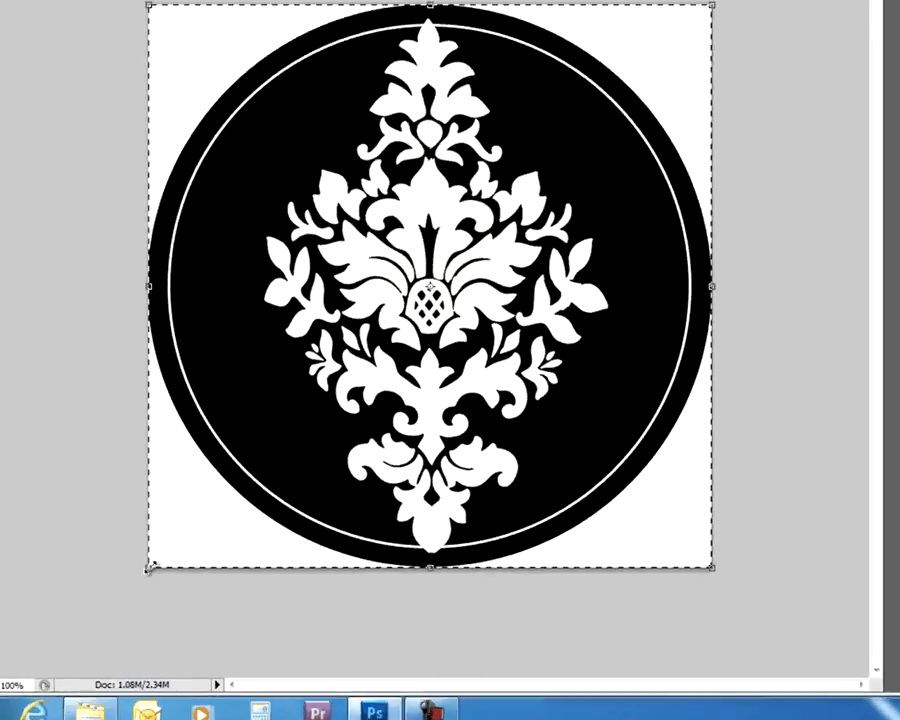
pyautogui.moveTo(150, 593); pyautogui.dragTo(177, 578)
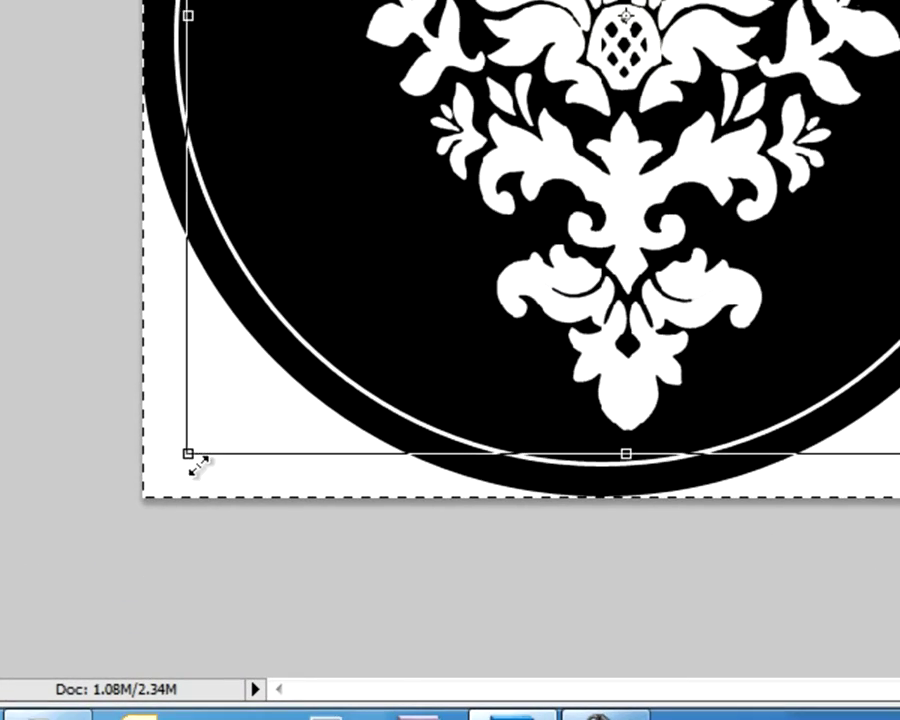
pyautogui.moveTo(198, 465); pyautogui.dragTo(221, 446)
pyautogui.moveTo(346, 243); pyautogui.dragTo(317, 271)
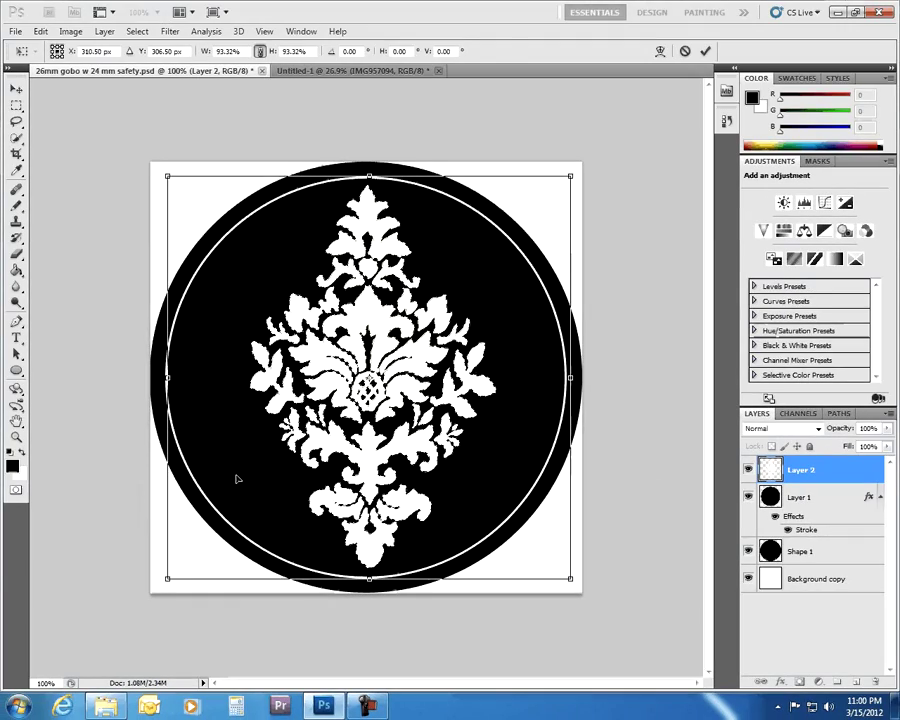
pyautogui.press('Return')
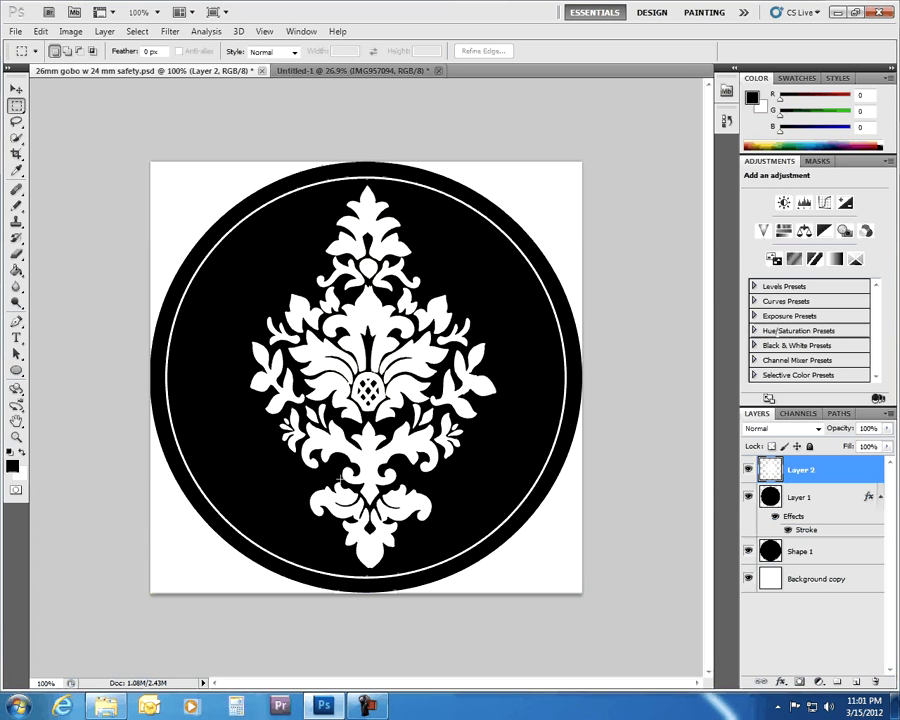
# - Hide the safety ring layer, save as floral gobo 1.psd, and minimize Photoshop
pyautogui.click(749, 497)
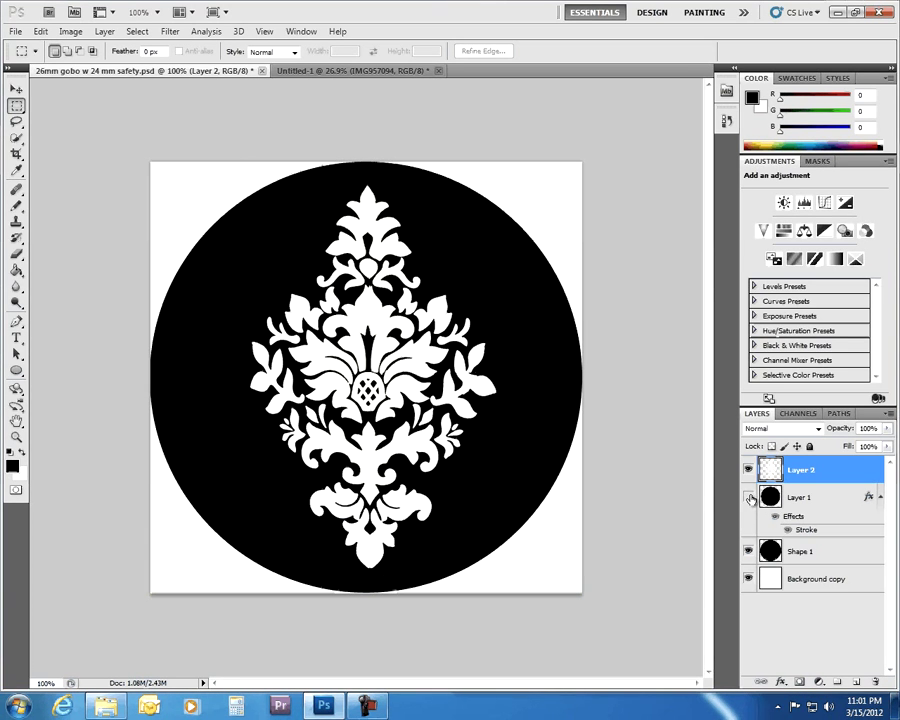
pyautogui.click(14, 31)
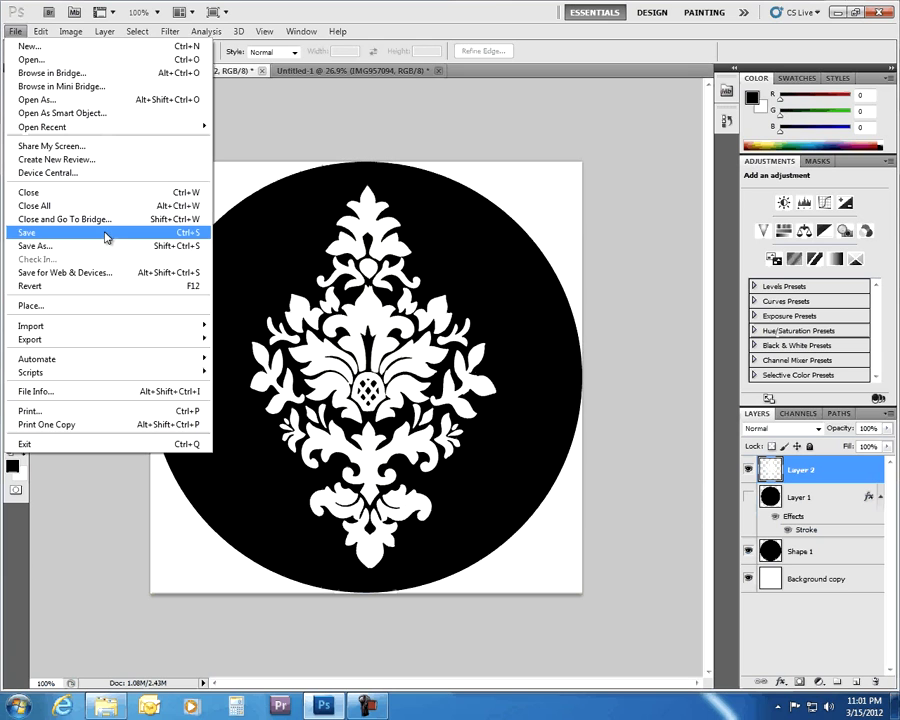
pyautogui.click(104, 250)
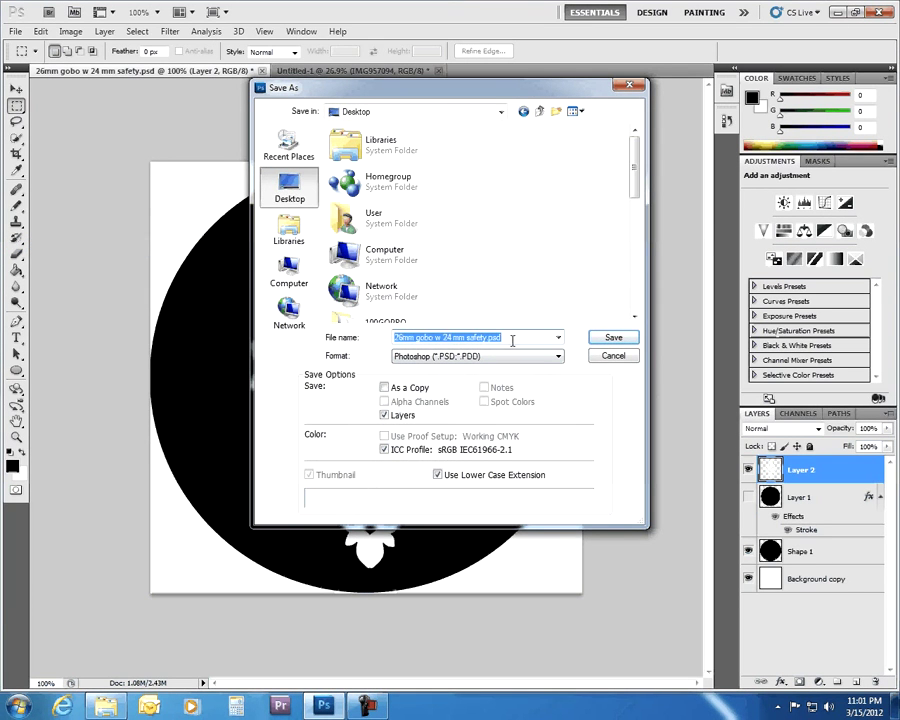
pyautogui.write('floral gobo')
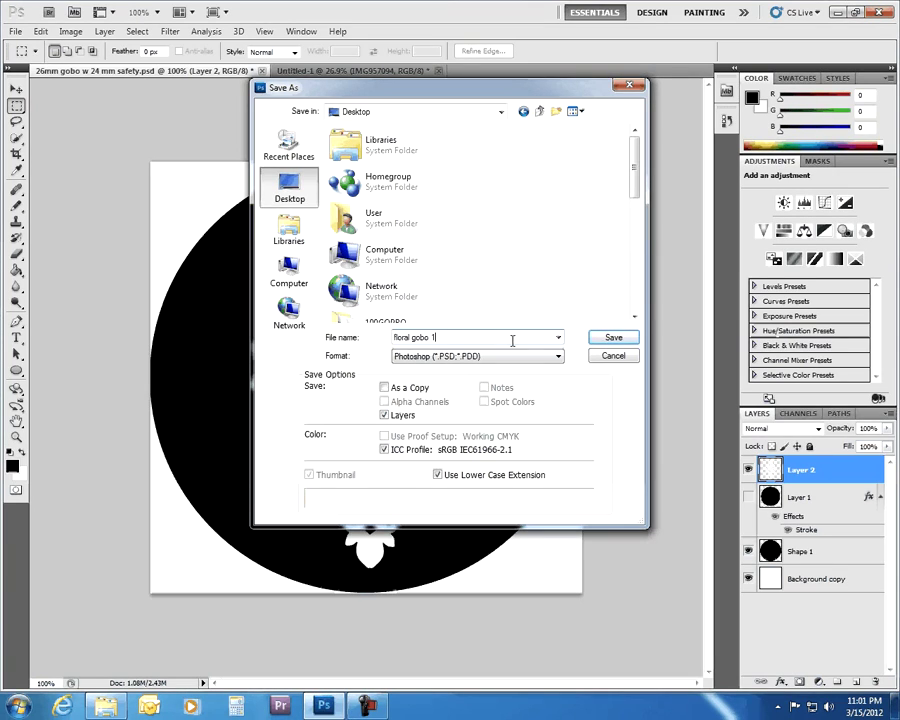
pyautogui.write(' 1')
pyautogui.press('Return')
pyautogui.click(598, 224)
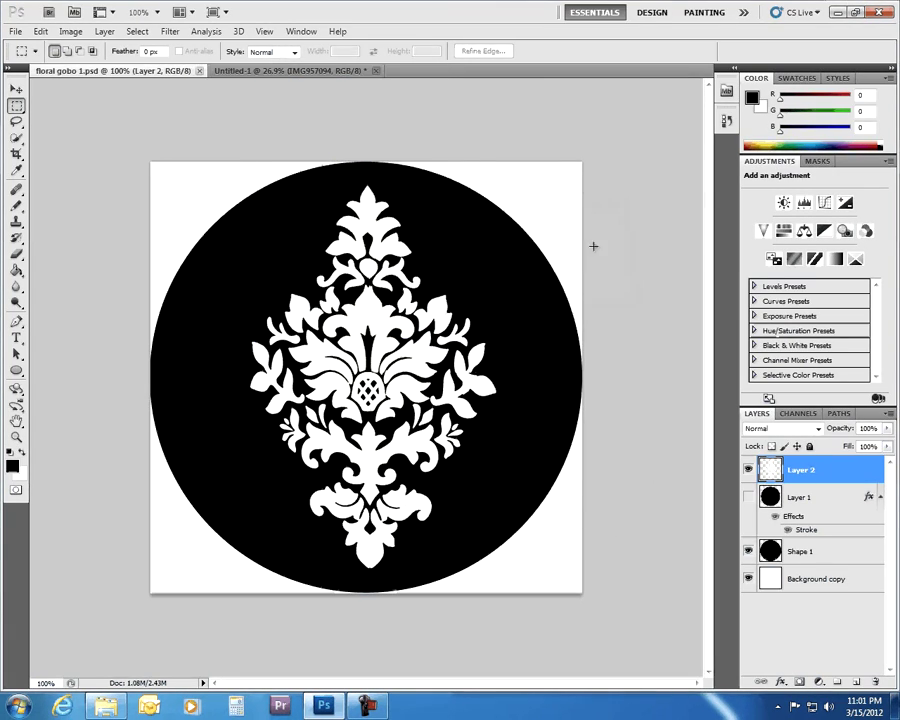
pyautogui.click(837, 12)
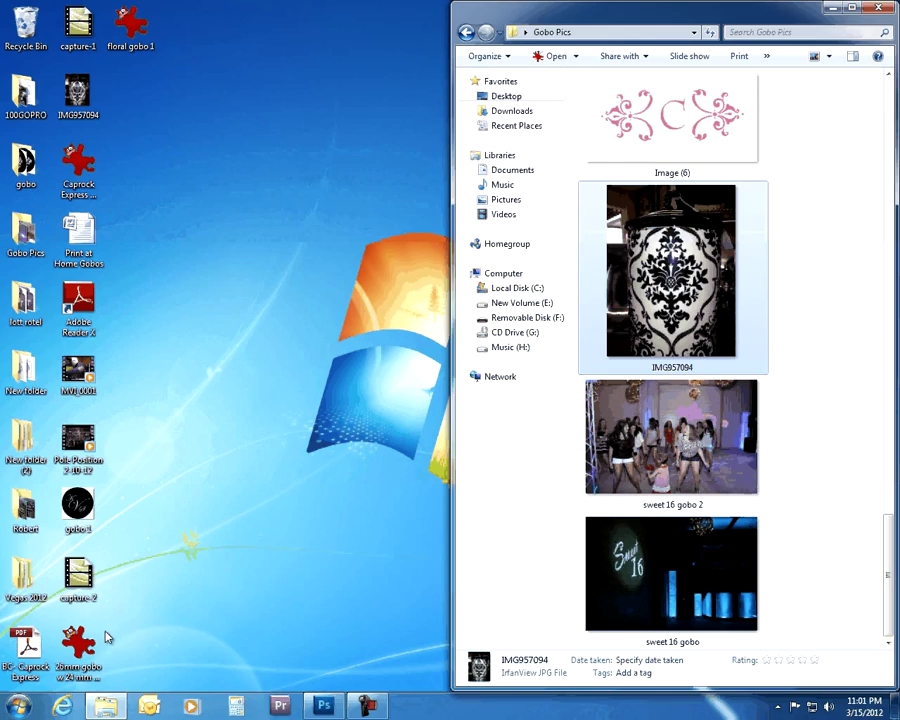
# - Preview floral gobo 1 from the desktop icon in IrfanView, then close the viewer
pyautogui.doubleClick(130, 24)
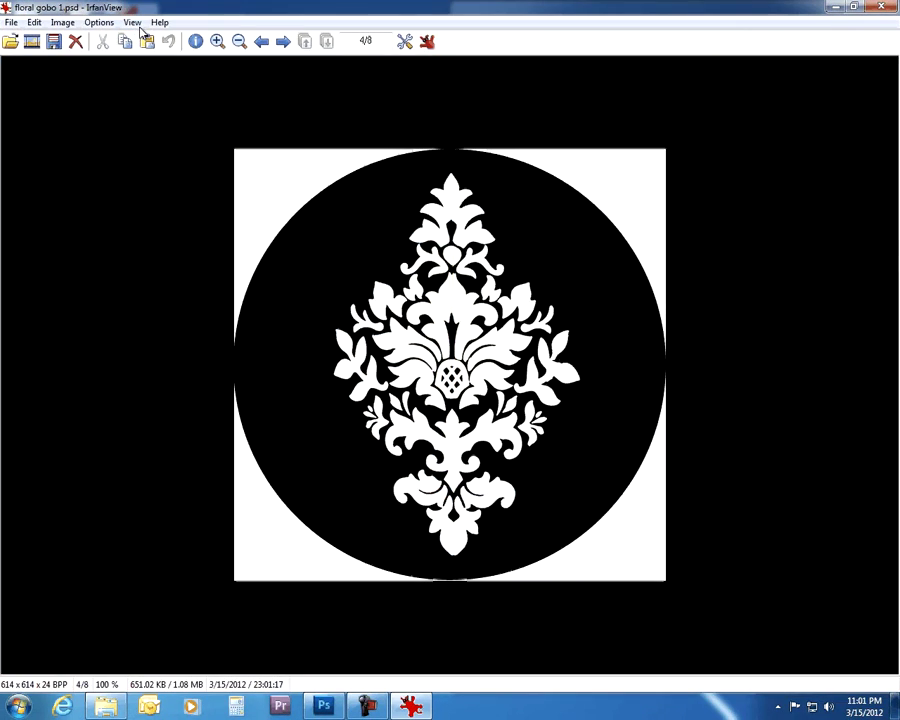
pyautogui.click(891, 9)
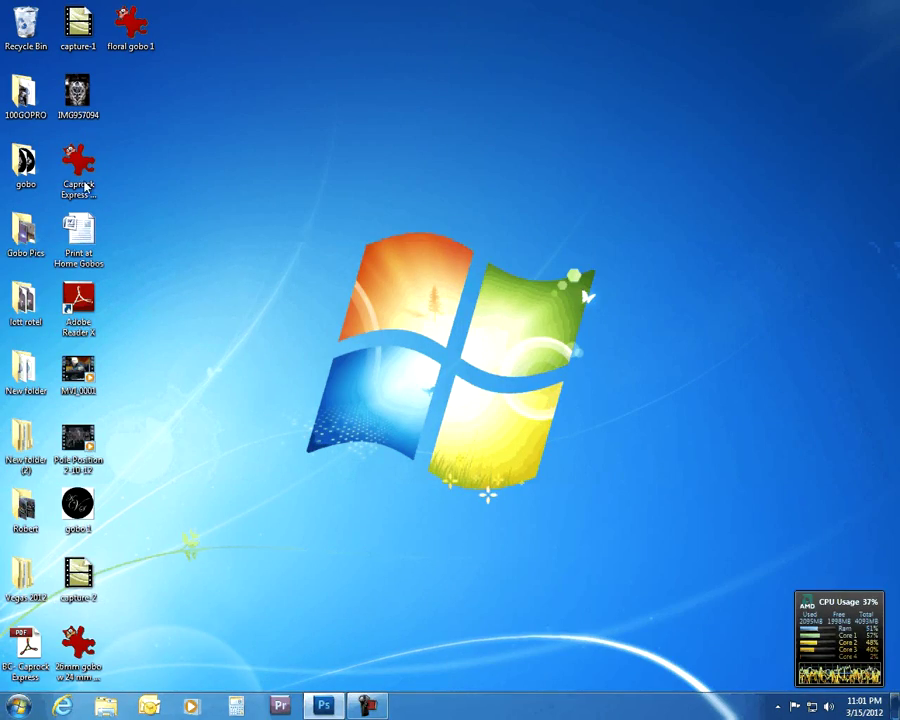
pyautogui.doubleClick(24, 162)
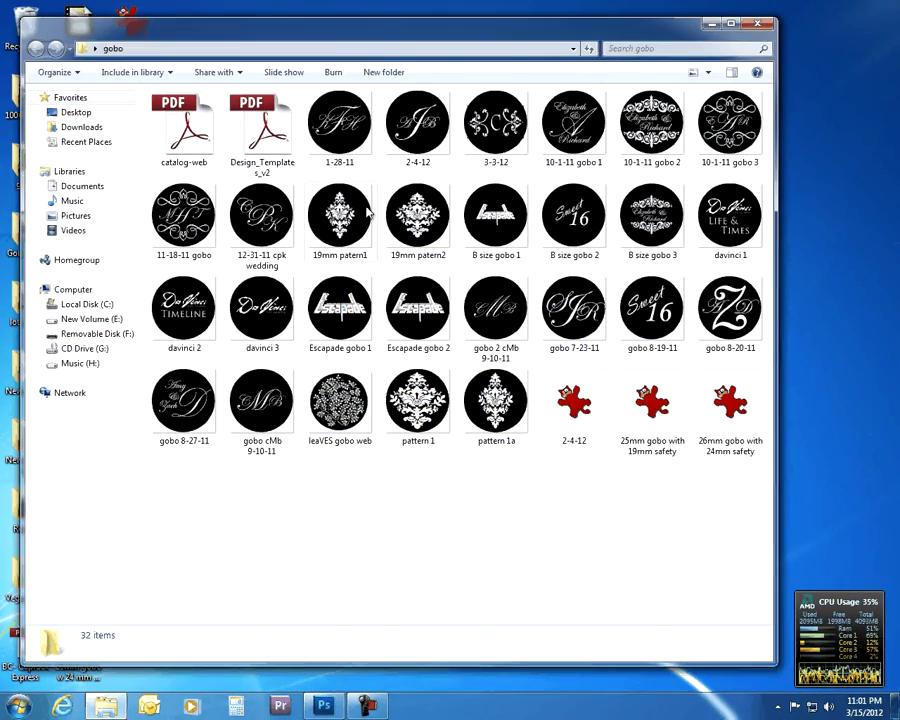
pyautogui.doubleClick(369, 212)
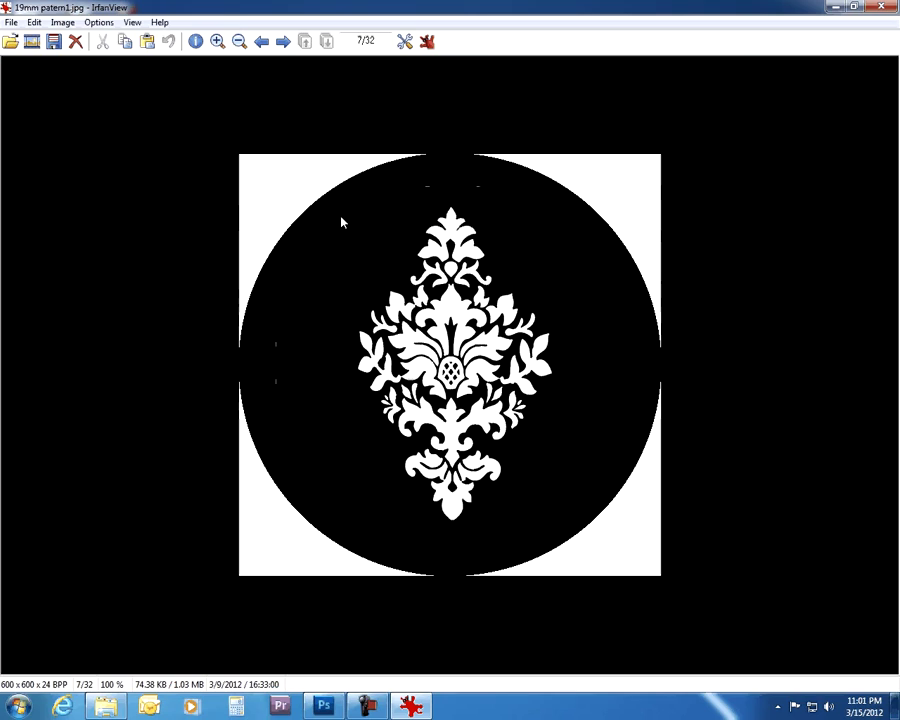
pyautogui.click(883, 8)
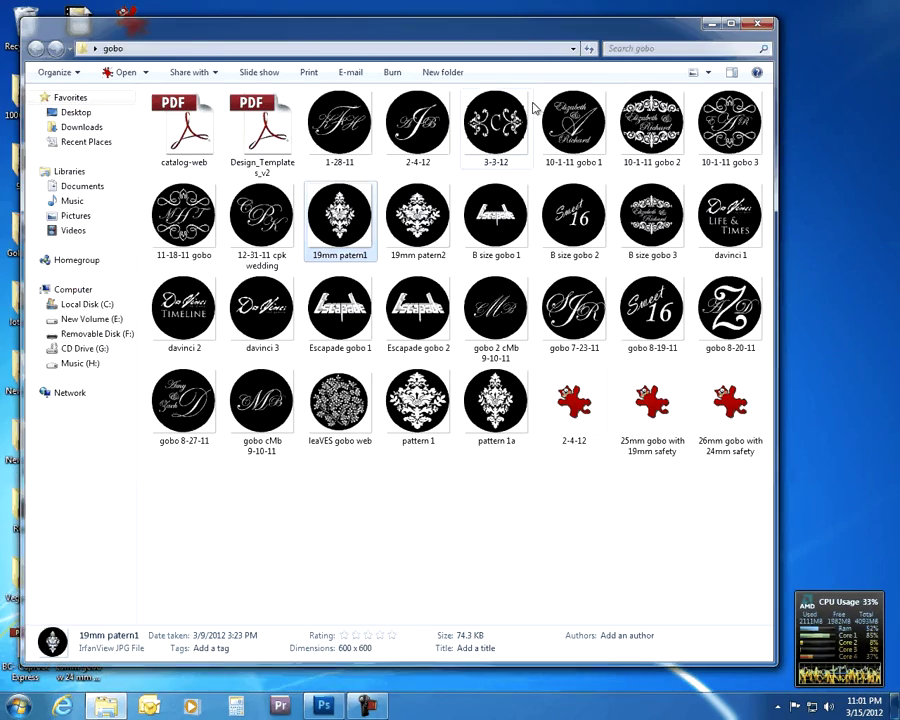
pyautogui.doubleClick(434, 218)
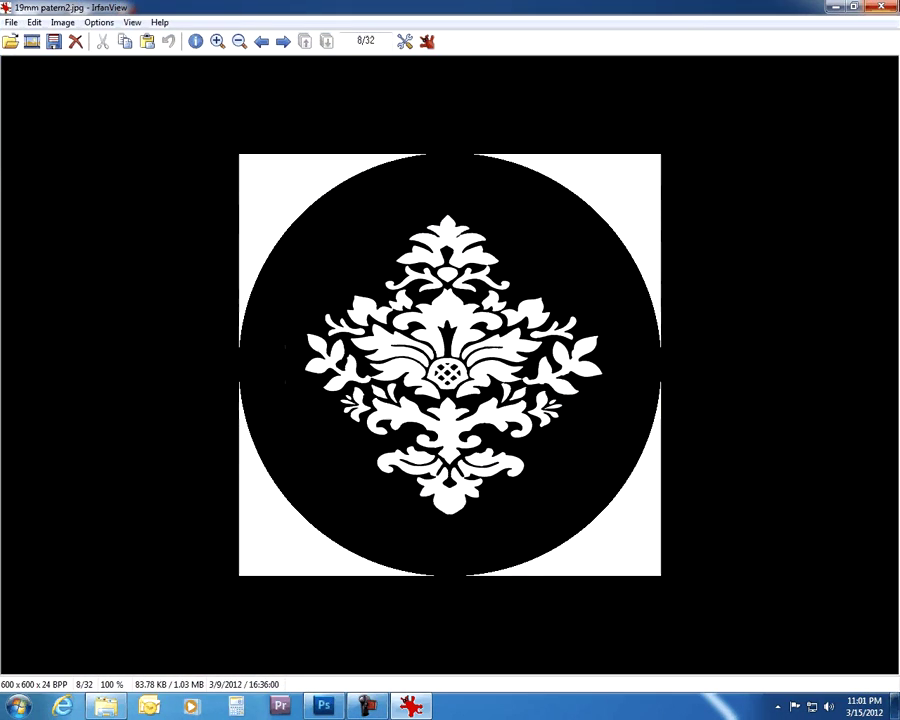
pyautogui.click(893, 8)
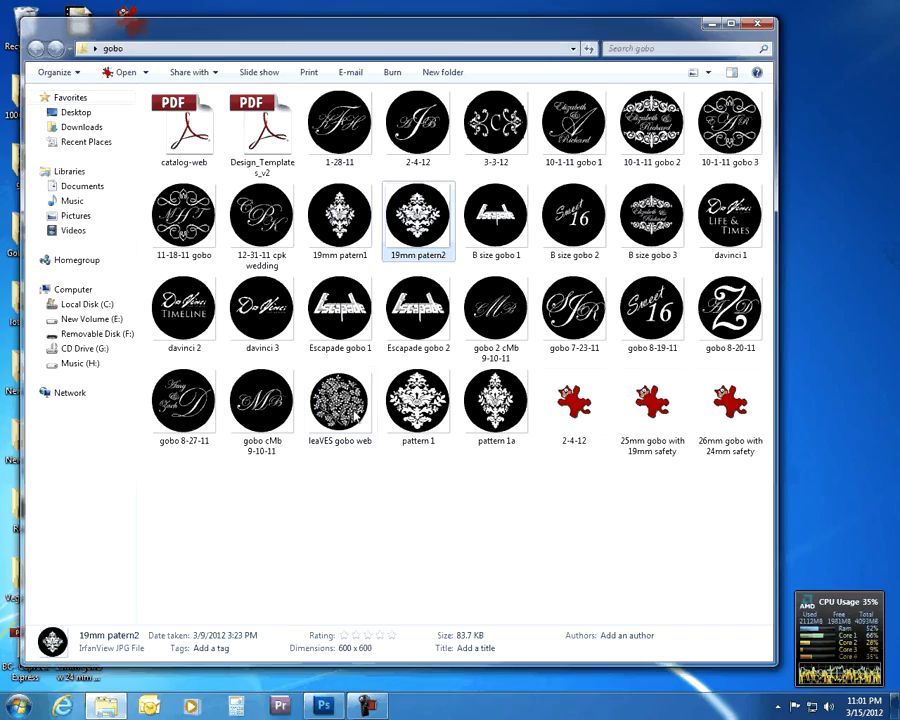
pyautogui.doubleClick(430, 410)
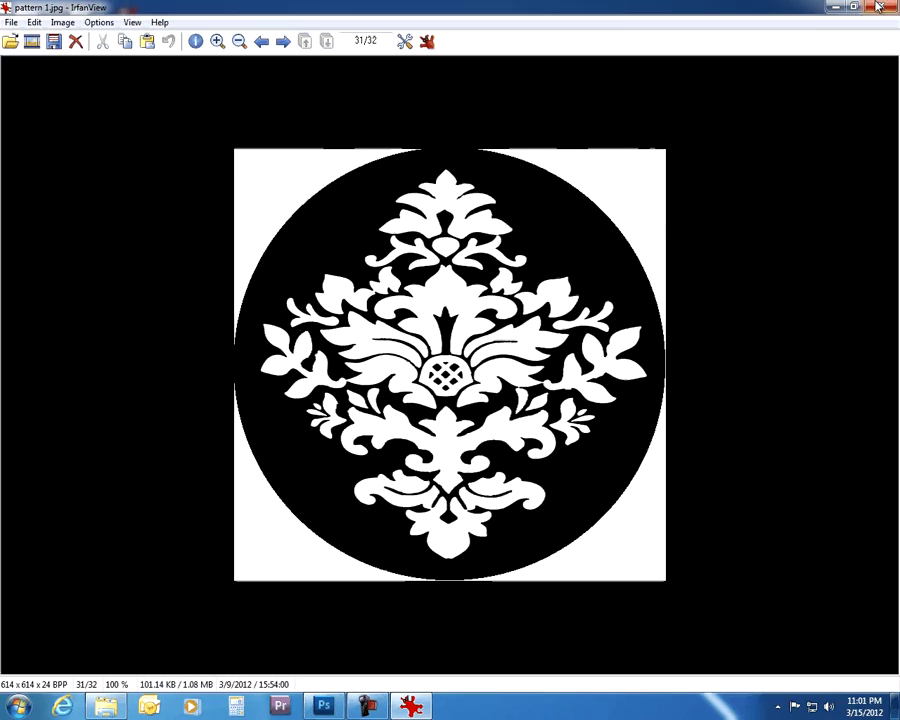
pyautogui.click(890, 9)
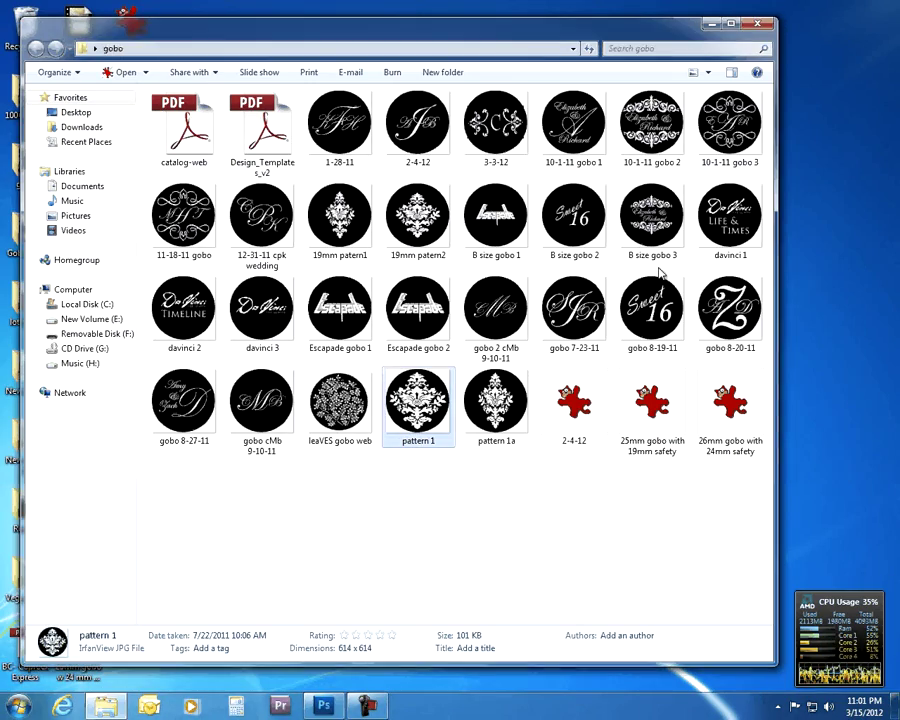
# - Close the gobo folder window and restore Photoshop from the taskbar showing floral gobo 1.psd
pyautogui.click(750, 16)
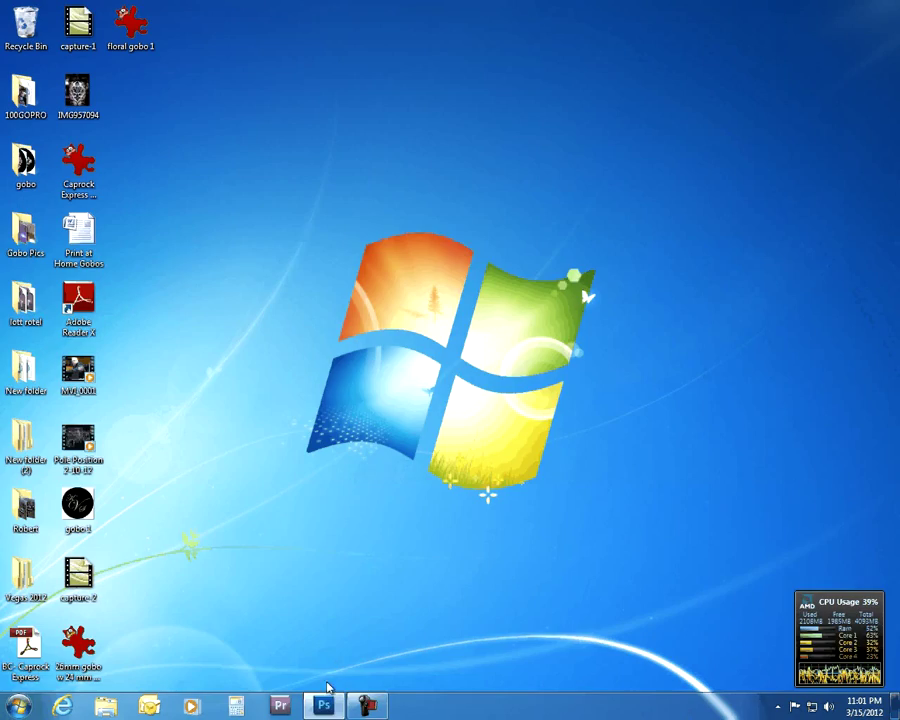
pyautogui.click(323, 706)
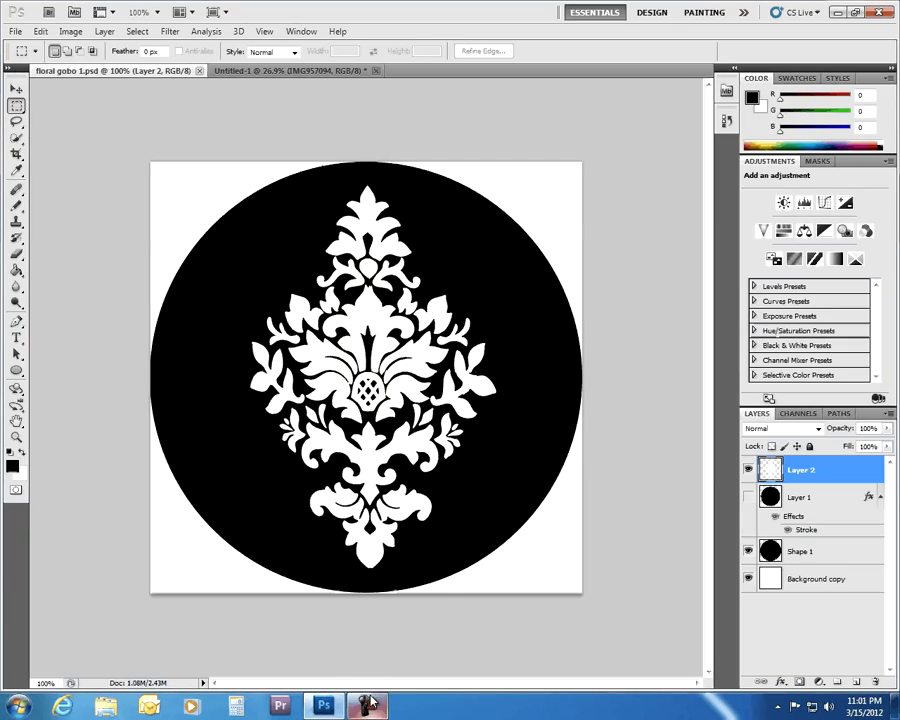
pyautogui.moveTo(368, 706)
pyautogui.moveTo(410, 645)
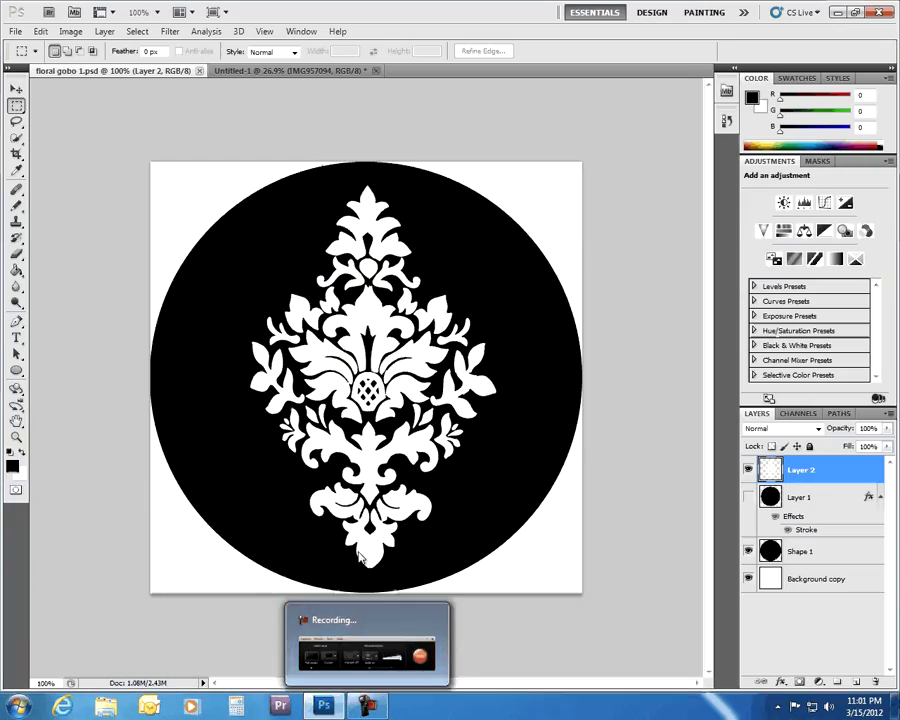
pyautogui.click(368, 705)
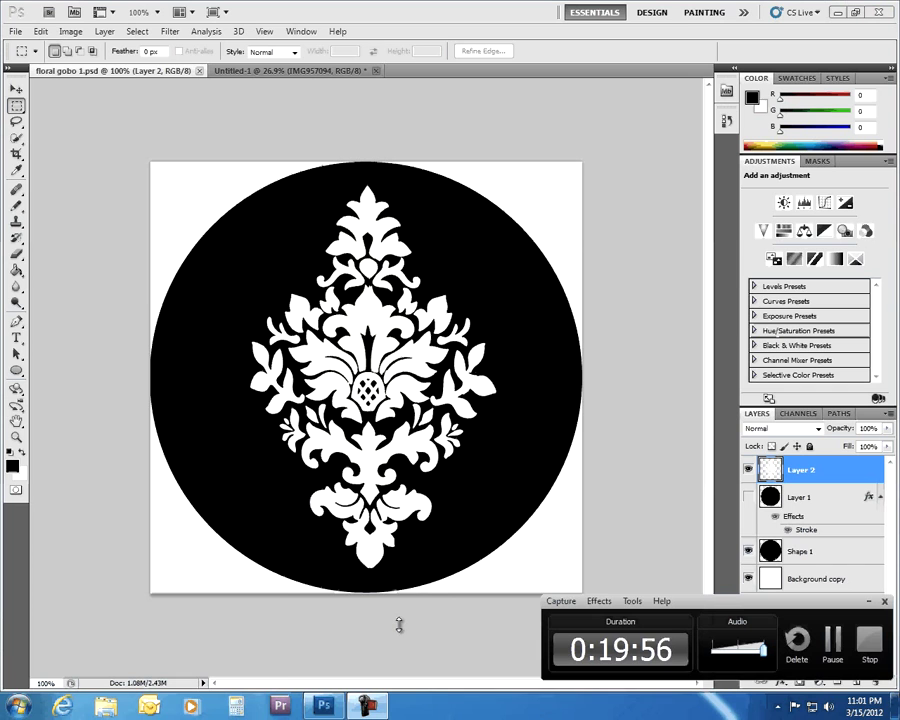